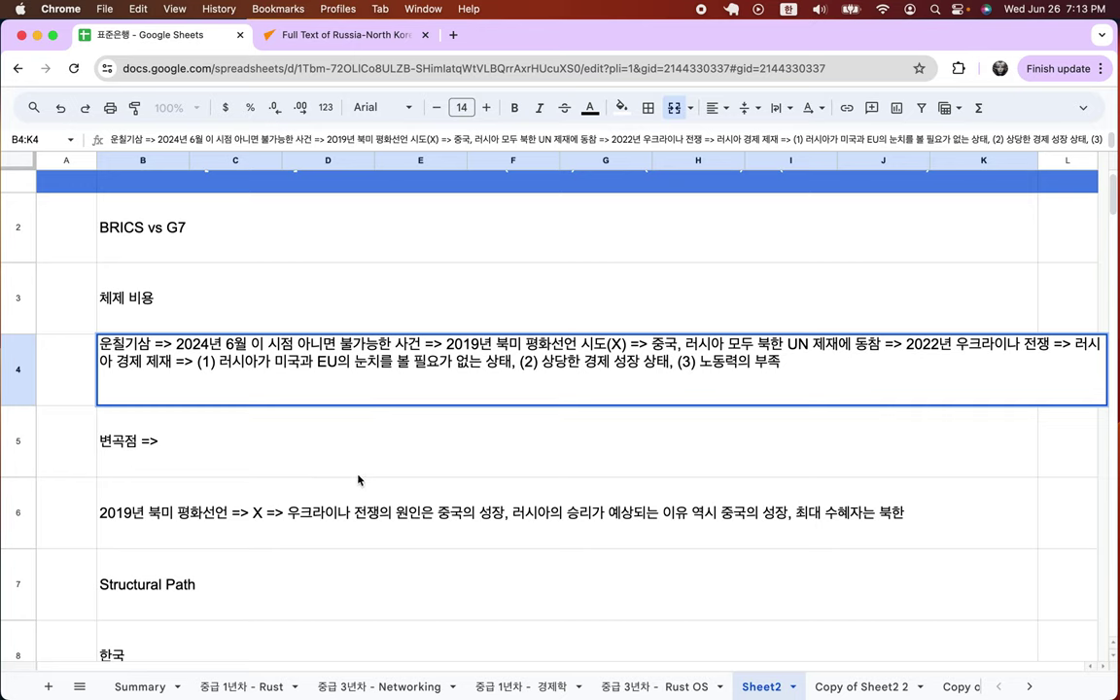
# Start a note in the empty merged cell of row 9 below "한국" with "러시아는 영, 프, 독, 일".
pyautogui.click(321, 426)
pyautogui.scroll(-3, 320, 425)
pyautogui.click(138, 593)
pyautogui.write('러싱')
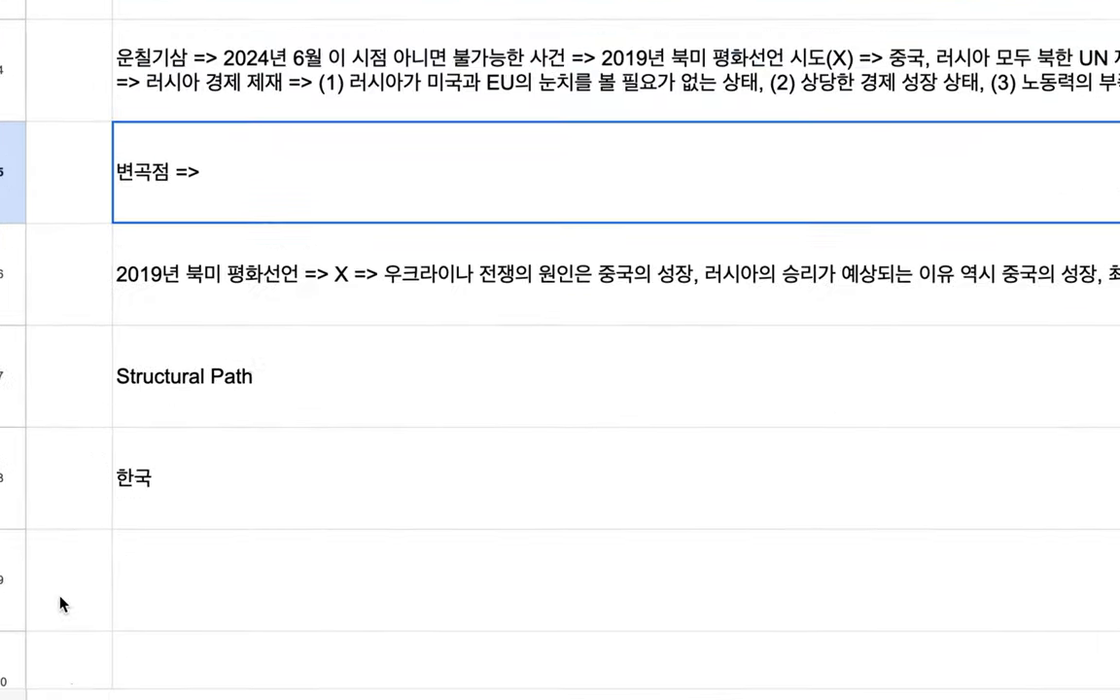
pyautogui.write('아는 ')
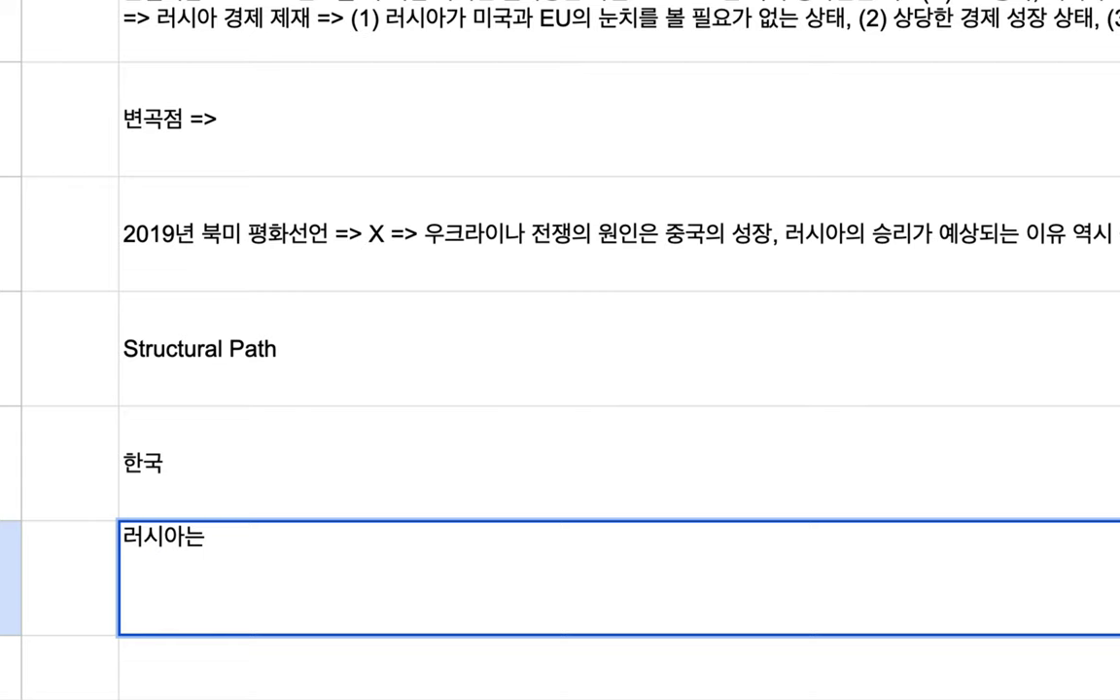
pyautogui.write('영구')
pyautogui.press('BackSpace')
pyautogui.press('BackSpace')
pyautogui.write(', 프, ㄱ')
pyautogui.write('ㅗㄱ')
pyautogui.press('BackSpace')
pyautogui.press('BackSpace')
pyautogui.press('BackSpace')
pyautogui.write('독, 일')
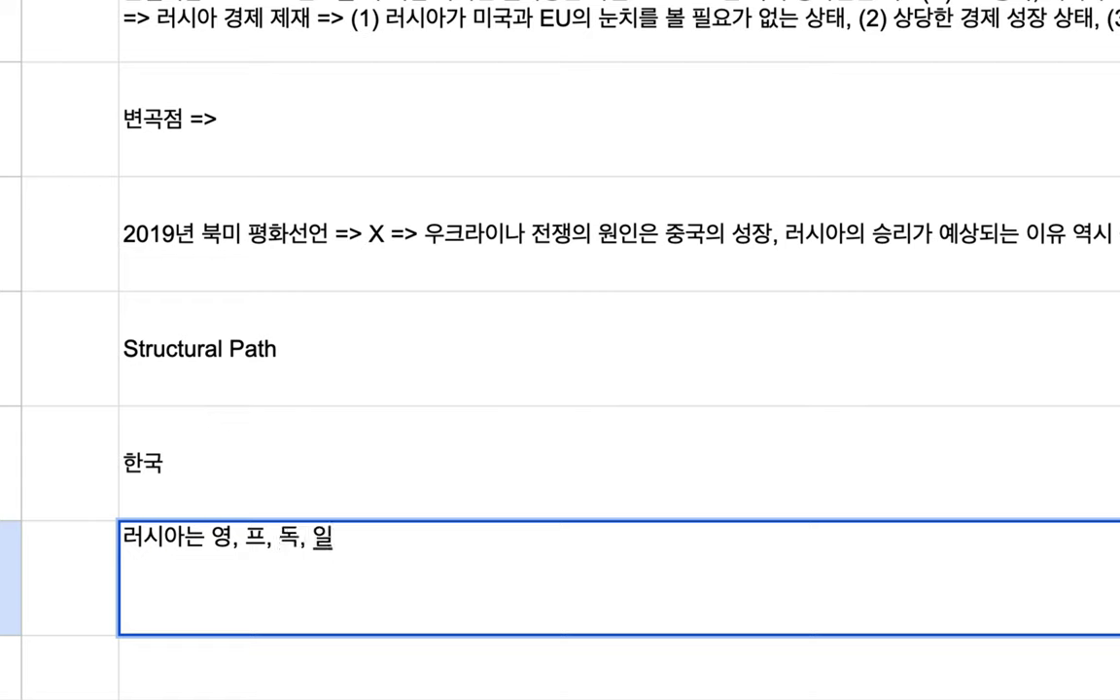
# Continue the row 9 note with "의 경제 규모 및 1인당 PPP 마저 추월".
pyautogui.write('으 ㄱ')
pyautogui.press('BackSpace')
pyautogui.press('BackSpace')
pyautogui.press('BackSpace')
pyautogui.write('의 경제 ')
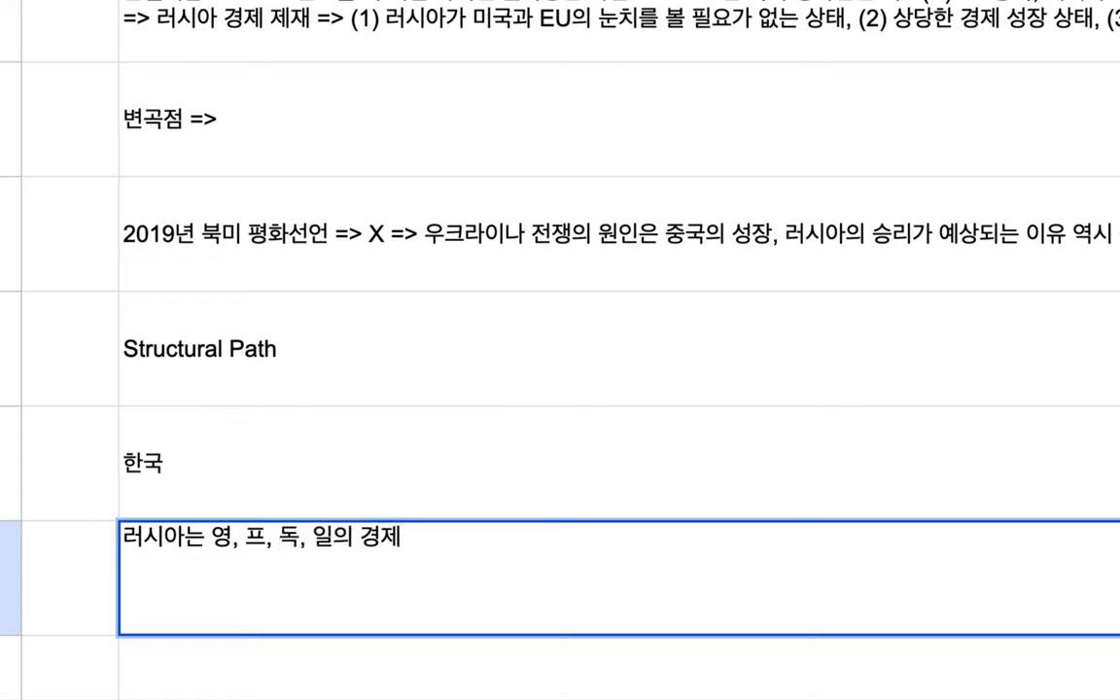
pyautogui.write('규모 및')
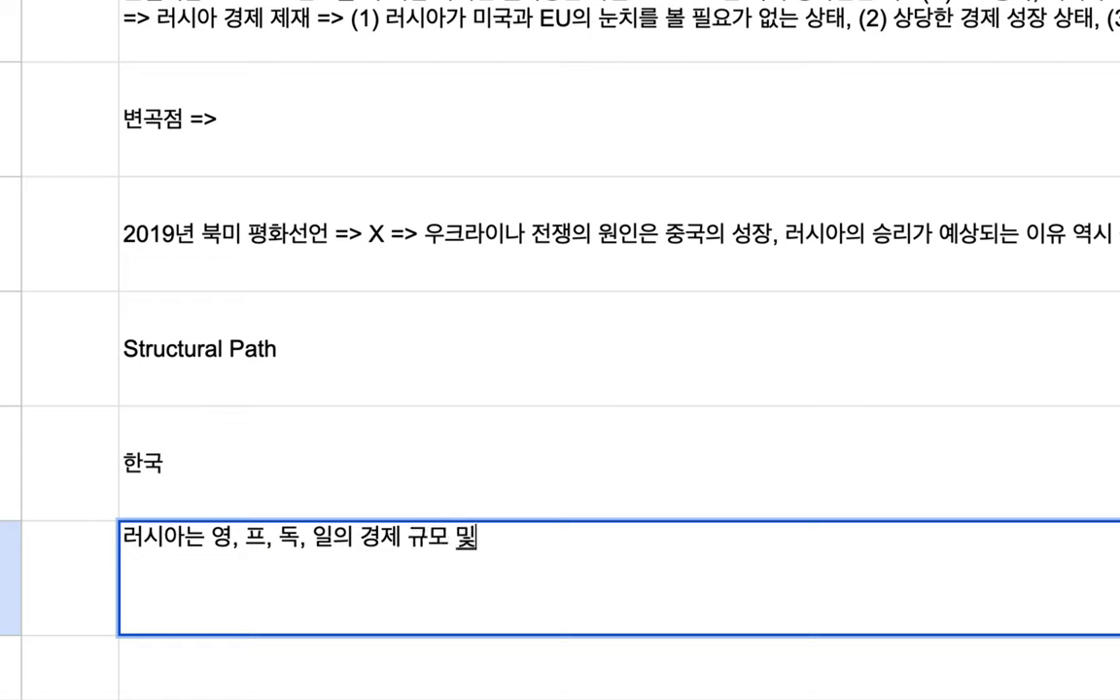
pyautogui.write(' 1인당 P')
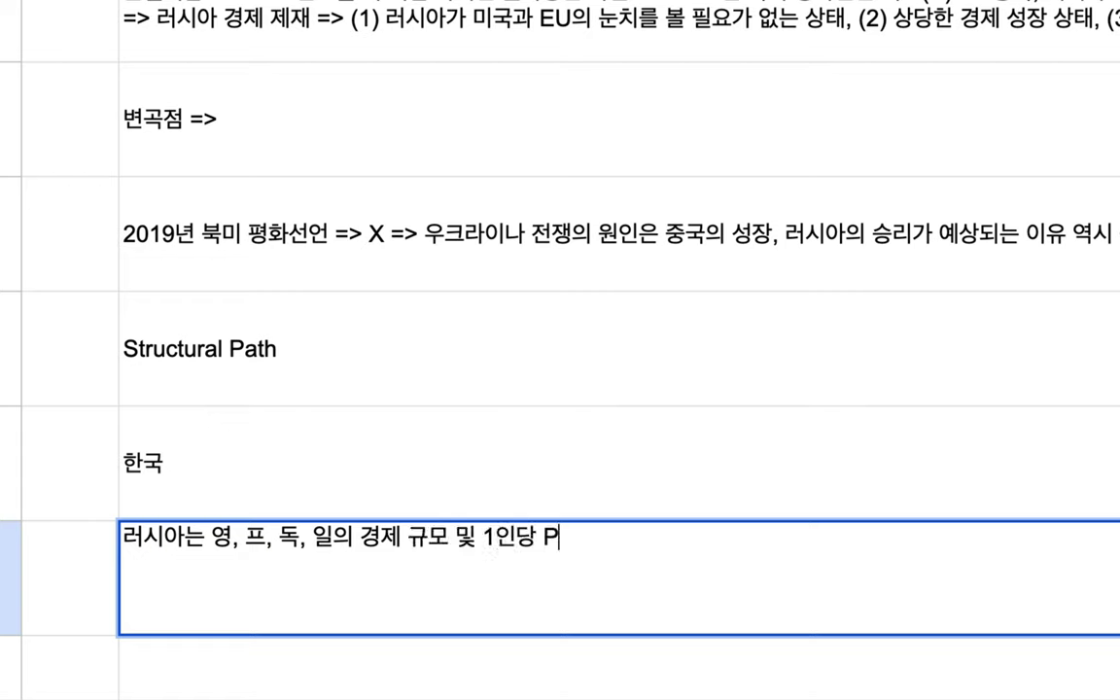
pyautogui.write('PP 맻저 추월')
# Add ", 완전 고용, 유럽 전체에서 가장 높은 경제 성장" to the row 9 note.
pyautogui.write(', 완전')
pyautogui.write(' 고용, 융')
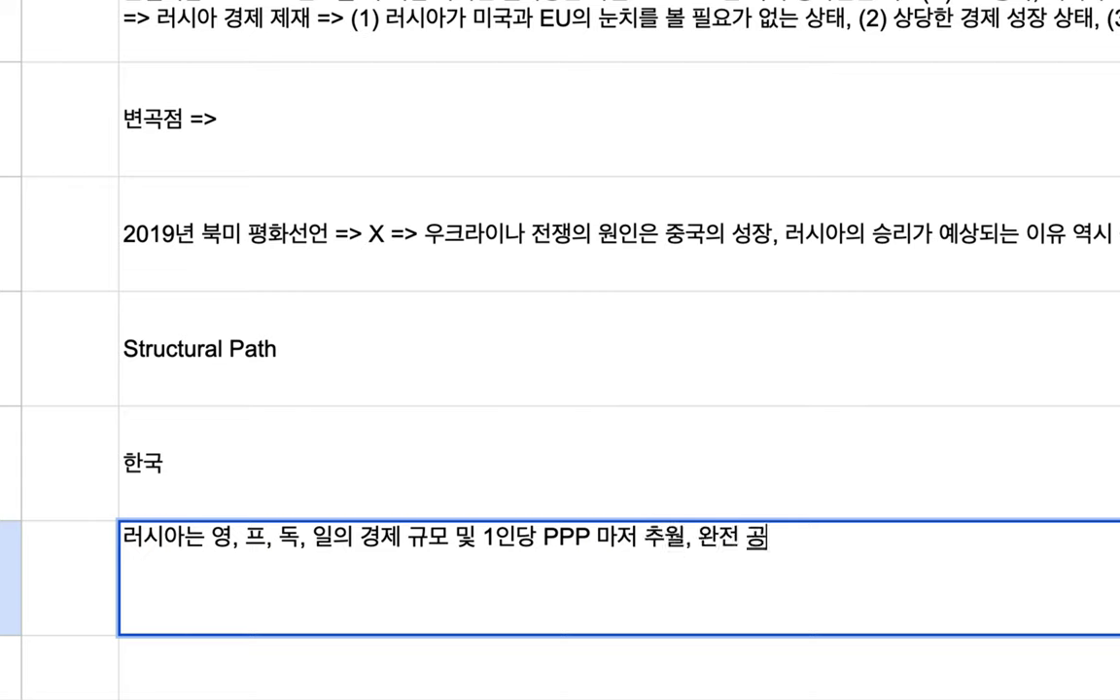
pyautogui.write('럽')
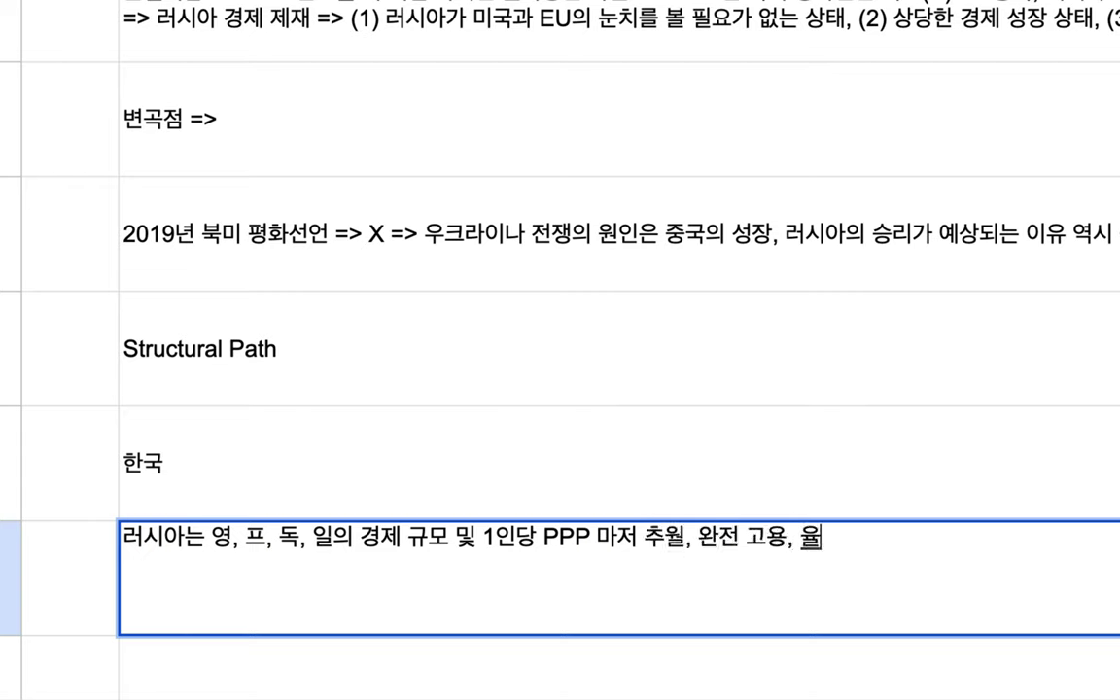
pyautogui.write(' 전')
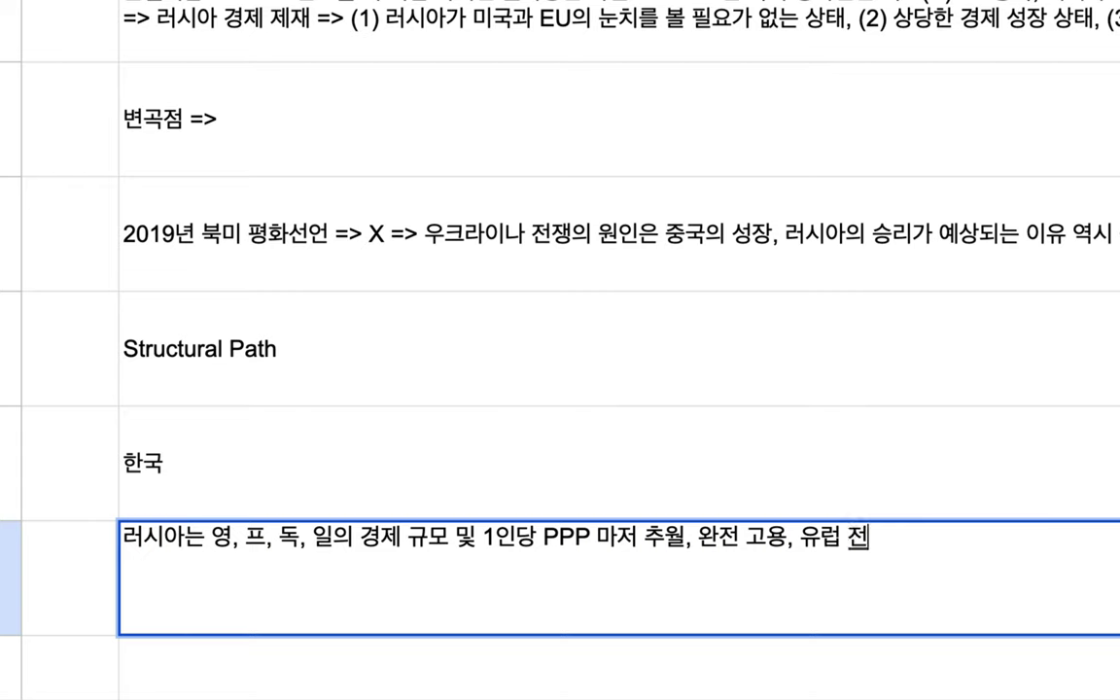
pyautogui.write('체에서 가장 높의')
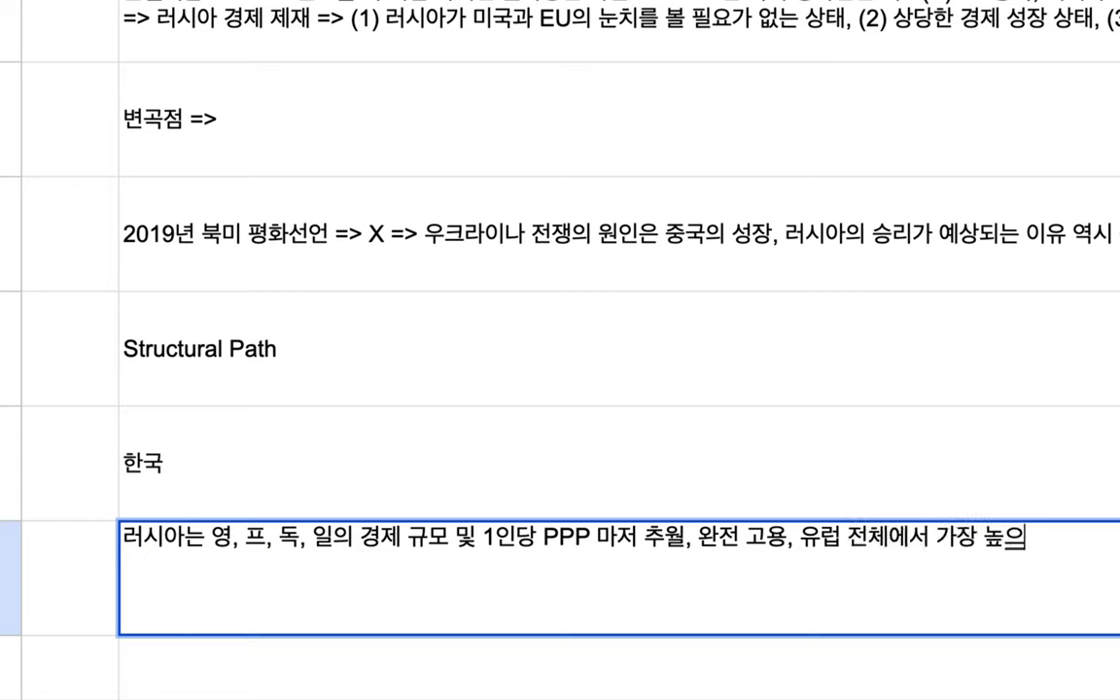
pyautogui.press('BackSpace')
pyautogui.write('은 경제 성장')
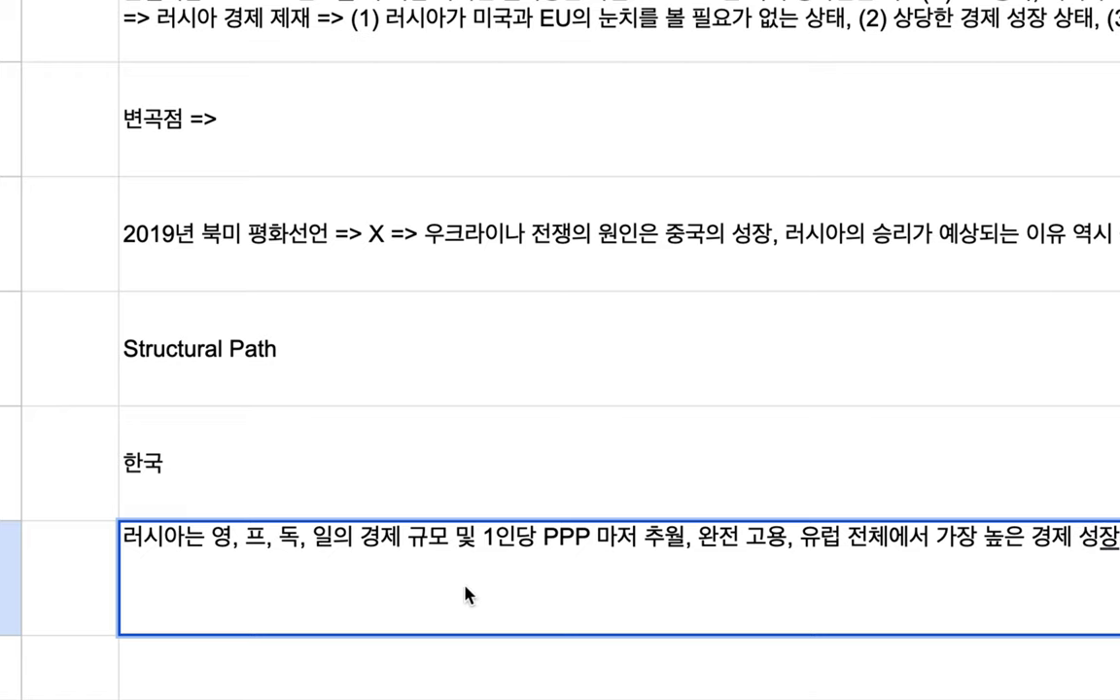
# Finish the row 9 note with ", 외교에서 매우 성공".
pyautogui.hscroll(5, 1112, 540)
pyautogui.write(', ')
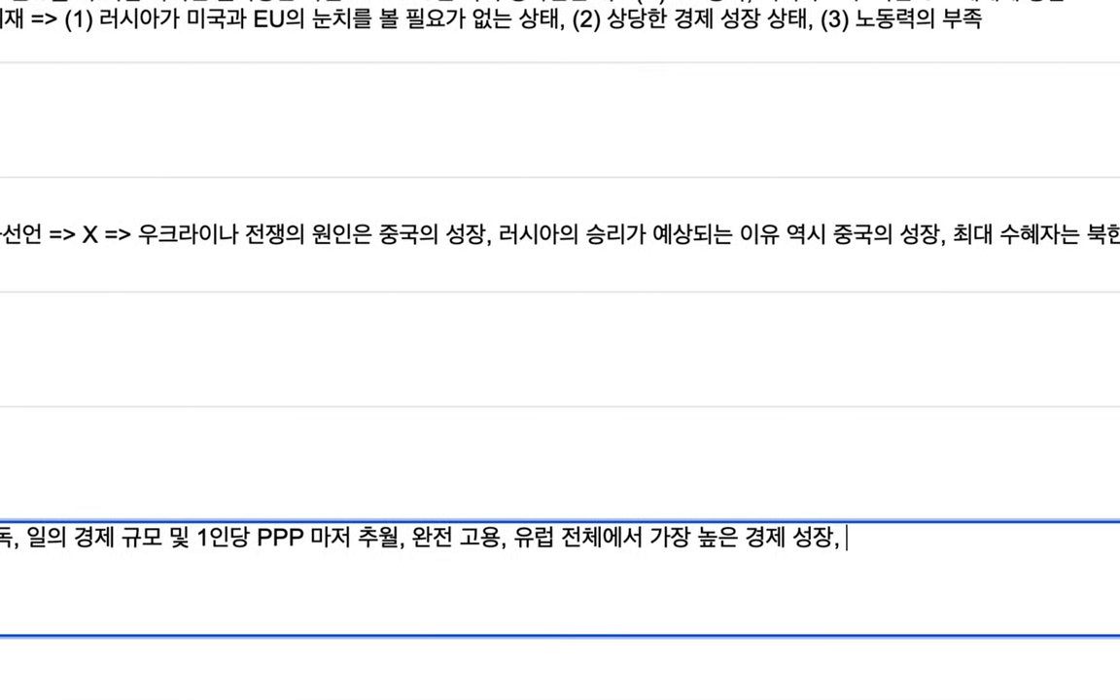
pyautogui.write('외교에서 매')
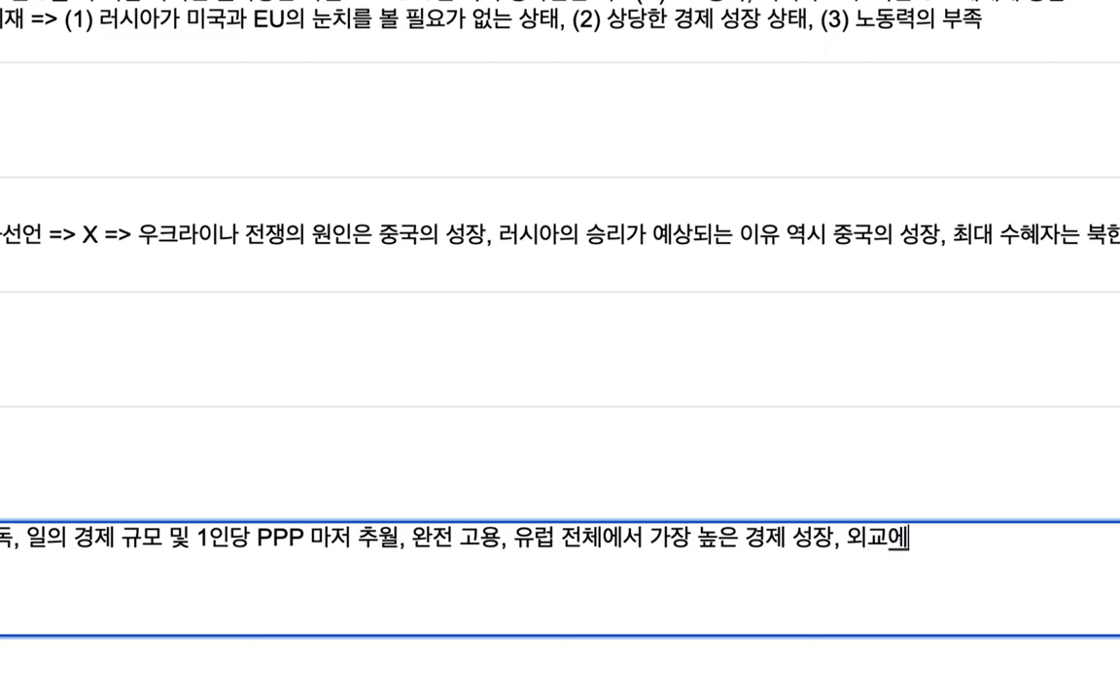
pyautogui.write('우 성공')
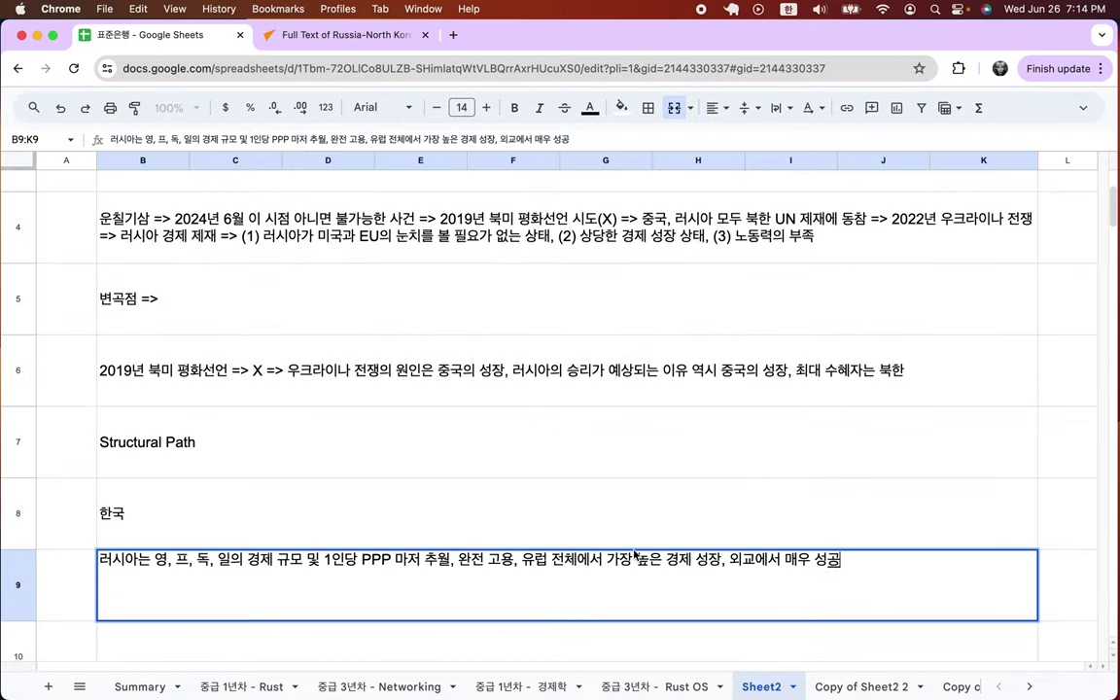
# Go through the "운칠기삼" note in row 4, highlighting "2024년 6월 이", "러시아" and "운칠기삼" in its text.
pyautogui.click(804, 252)
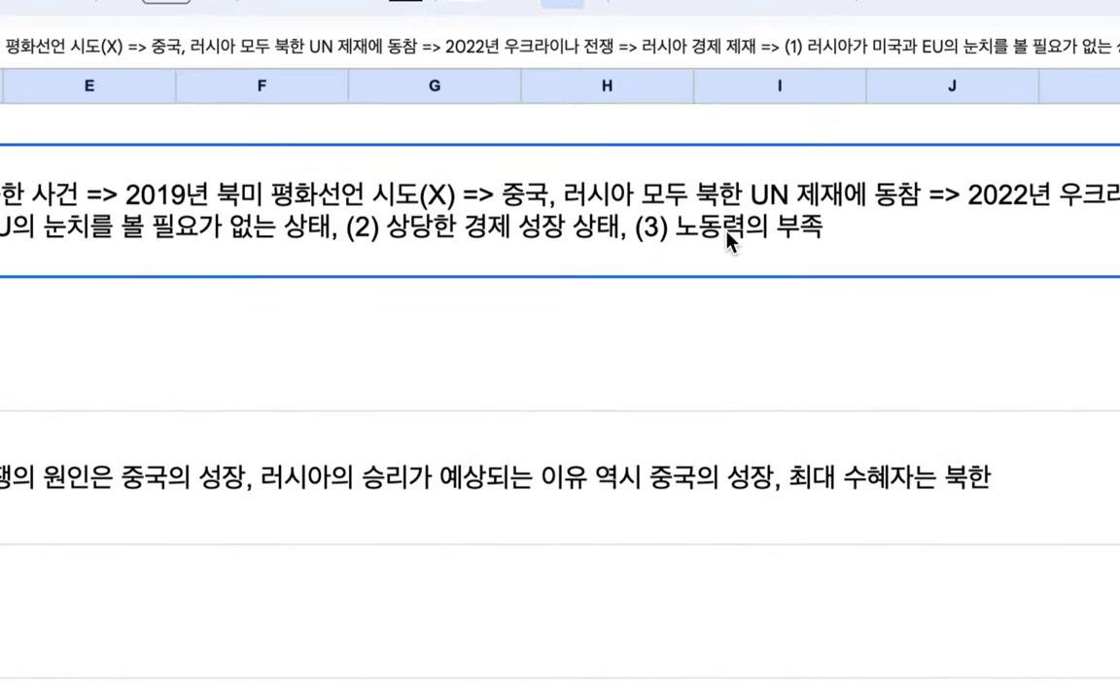
pyautogui.doubleClick(728, 238)
pyautogui.moveTo(609, 195); pyautogui.dragTo(809, 201)
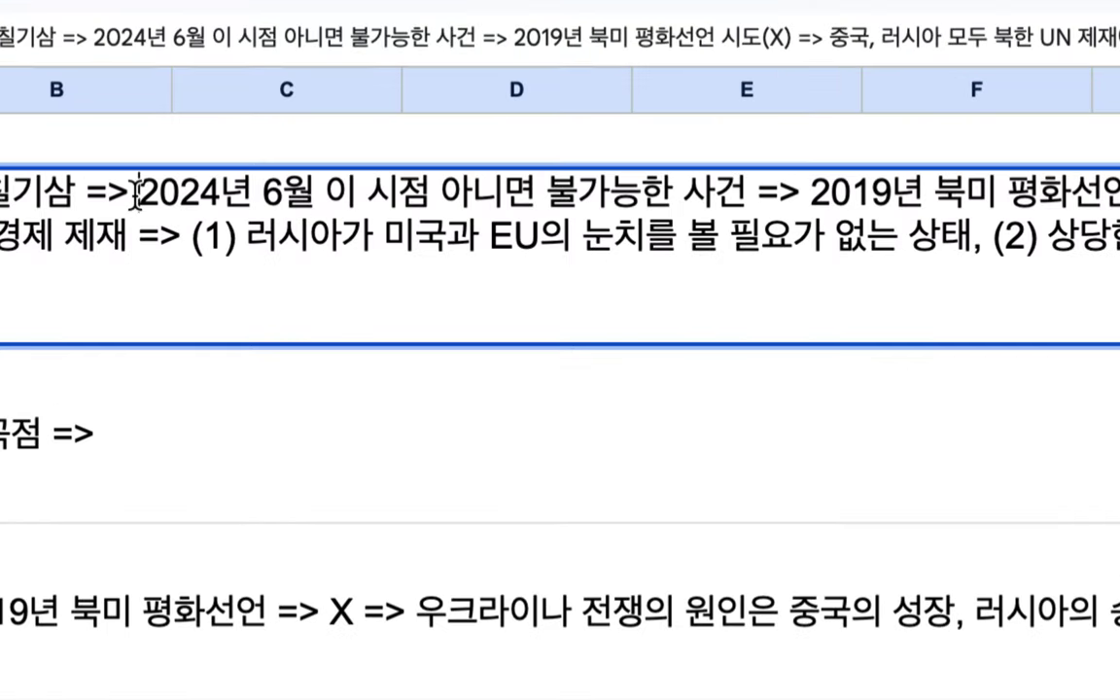
pyautogui.moveTo(138, 188); pyautogui.dragTo(346, 195)
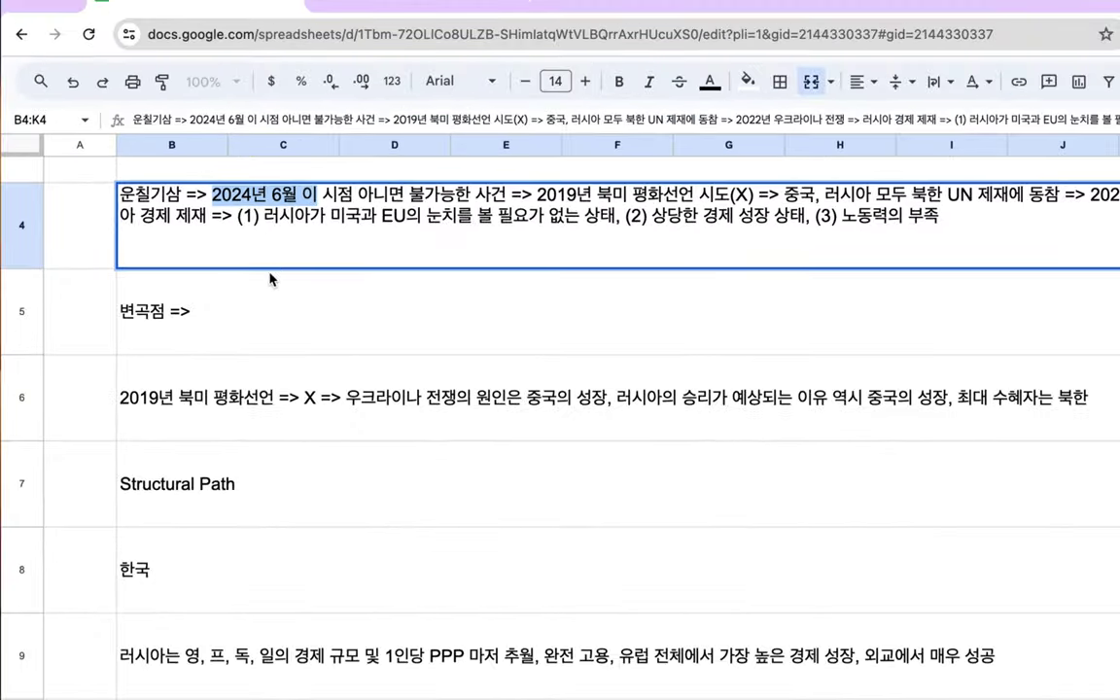
pyautogui.click(260, 301)
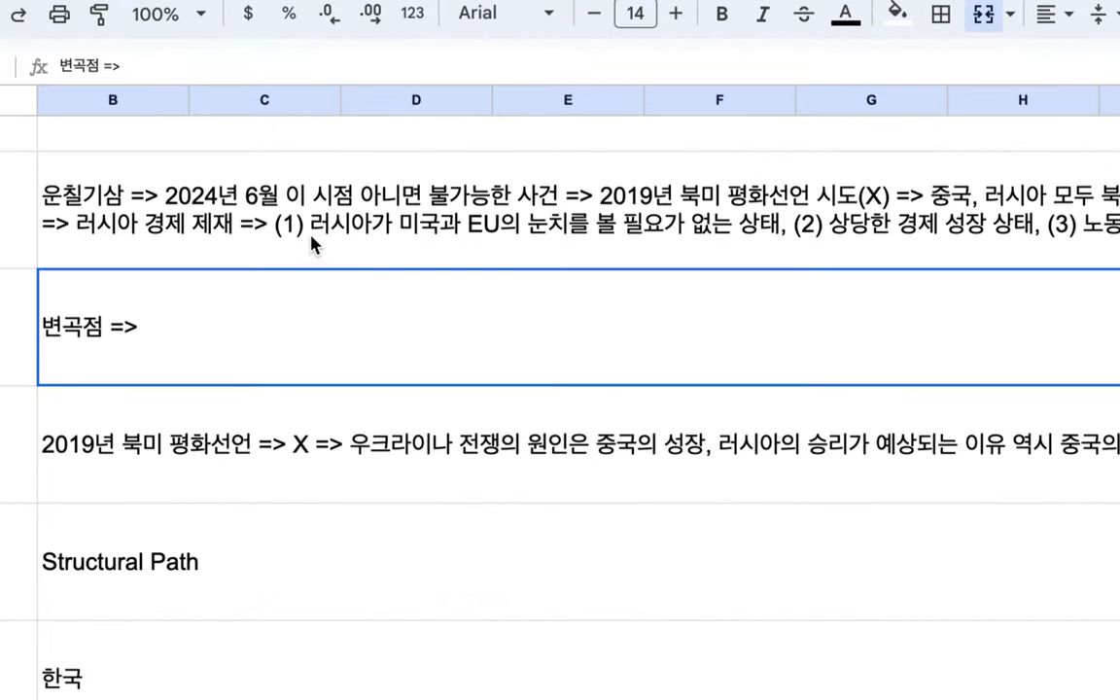
pyautogui.click(311, 238)
pyautogui.doubleClick(311, 239)
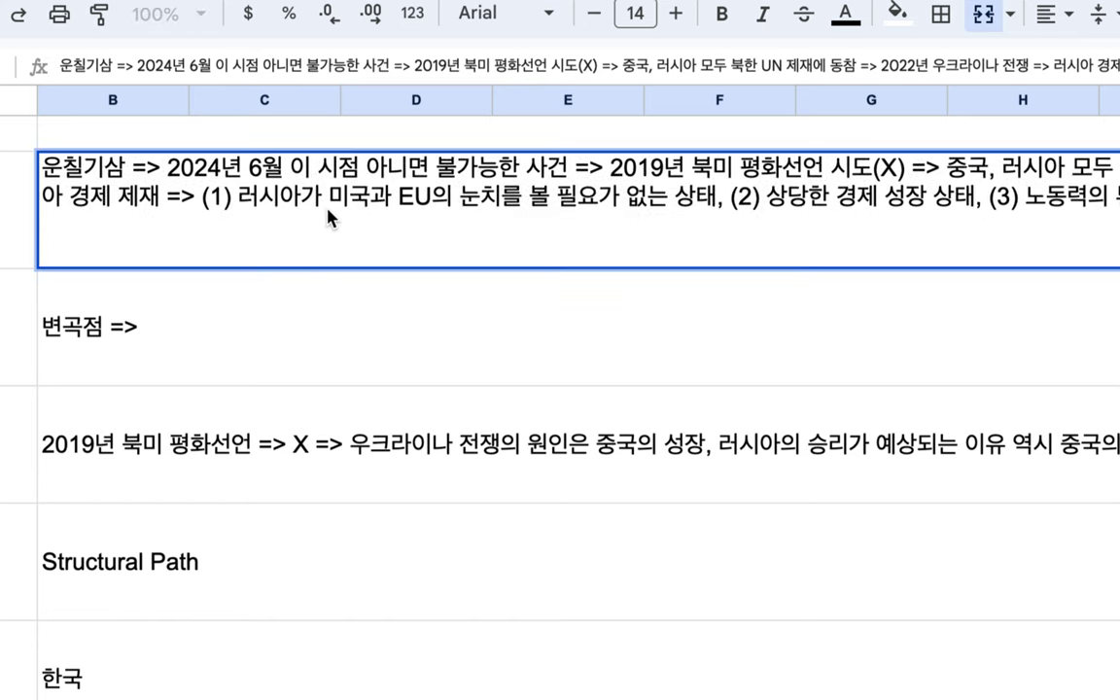
pyautogui.moveTo(238, 199); pyautogui.dragTo(298, 204)
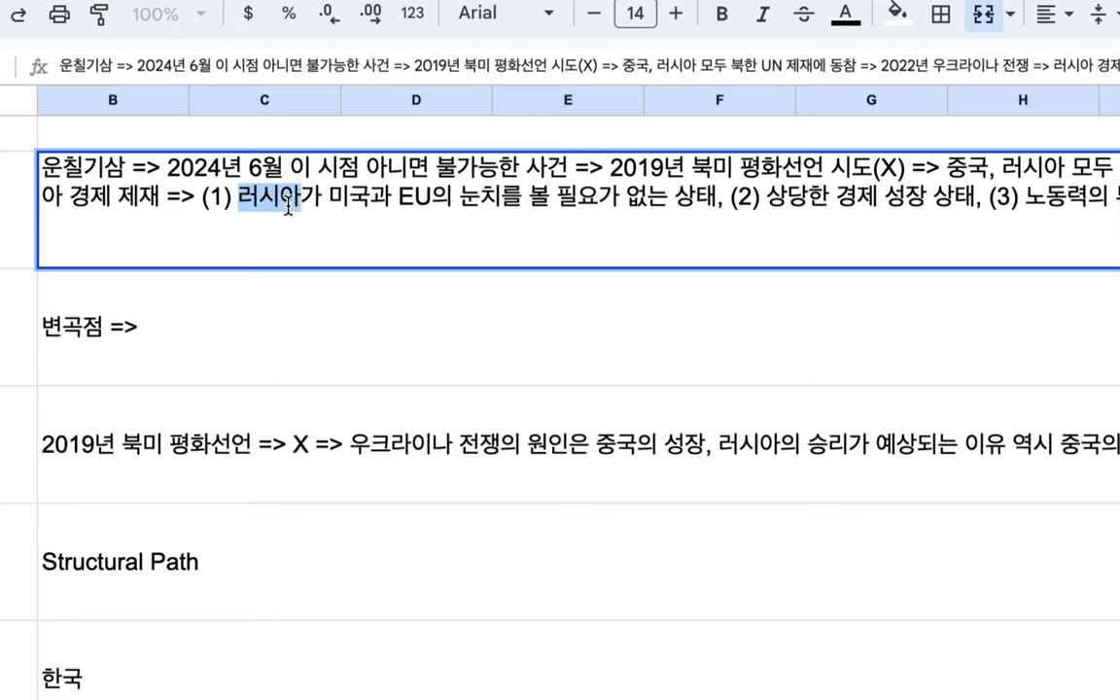
pyautogui.moveTo(142, 159); pyautogui.dragTo(35, 159)
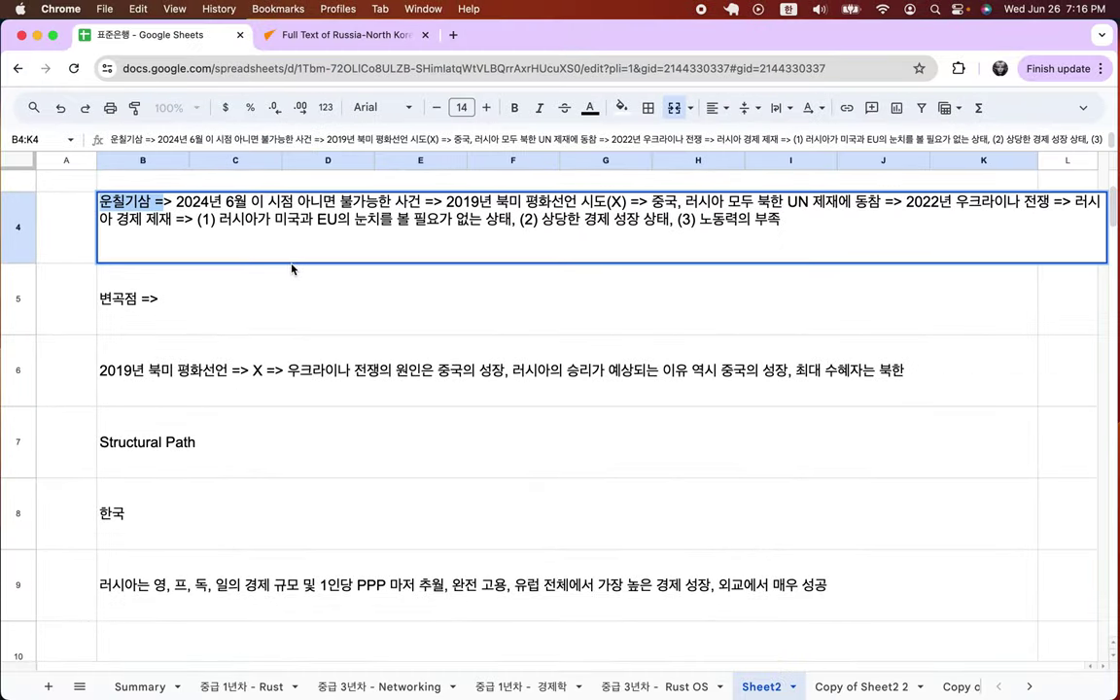
pyautogui.click(173, 314)
pyautogui.click(255, 236)
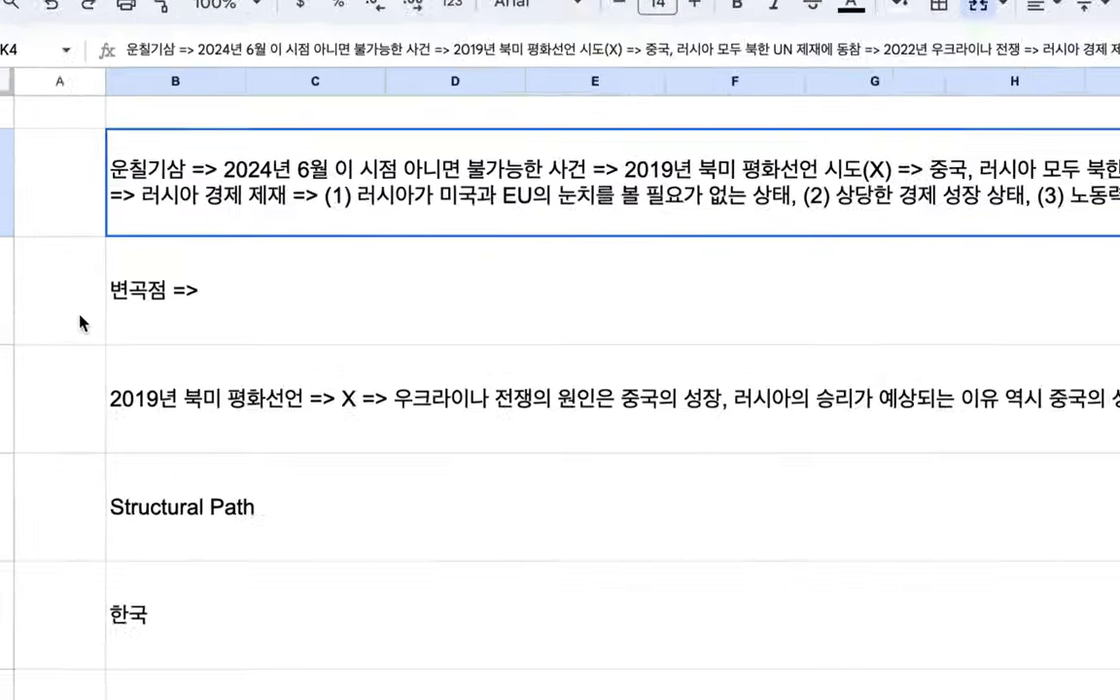
# Insert "세계사의" before "변곡점 =>" in the row 5 note.
pyautogui.doubleClick(140, 316)
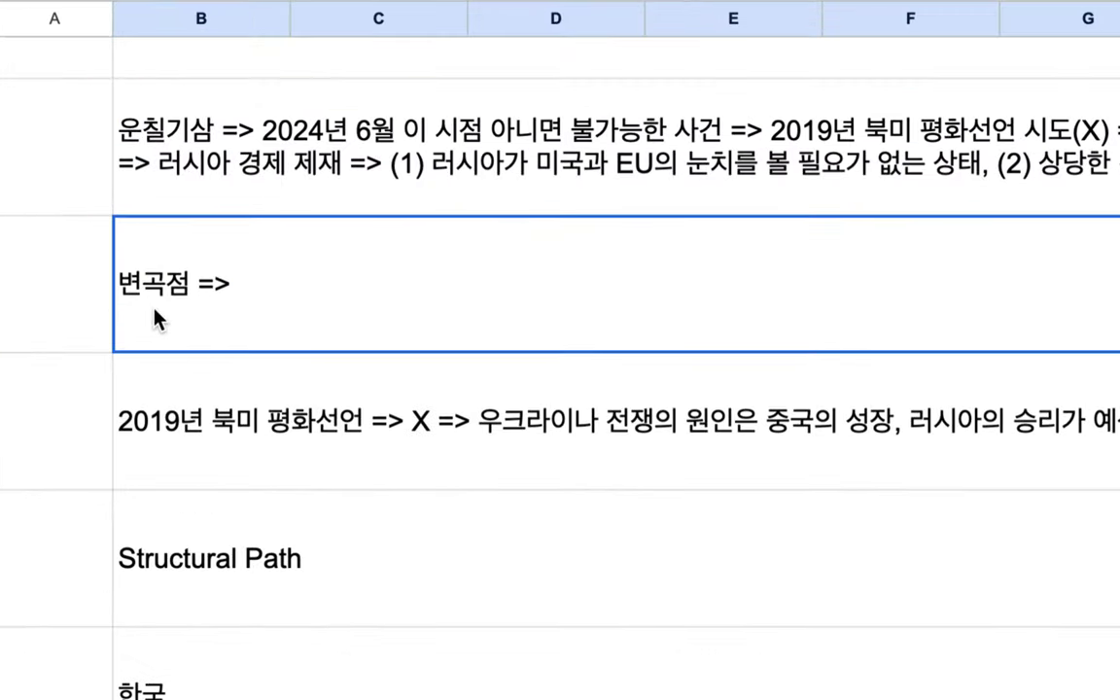
pyautogui.click(119, 234)
pyautogui.write('세계사의')
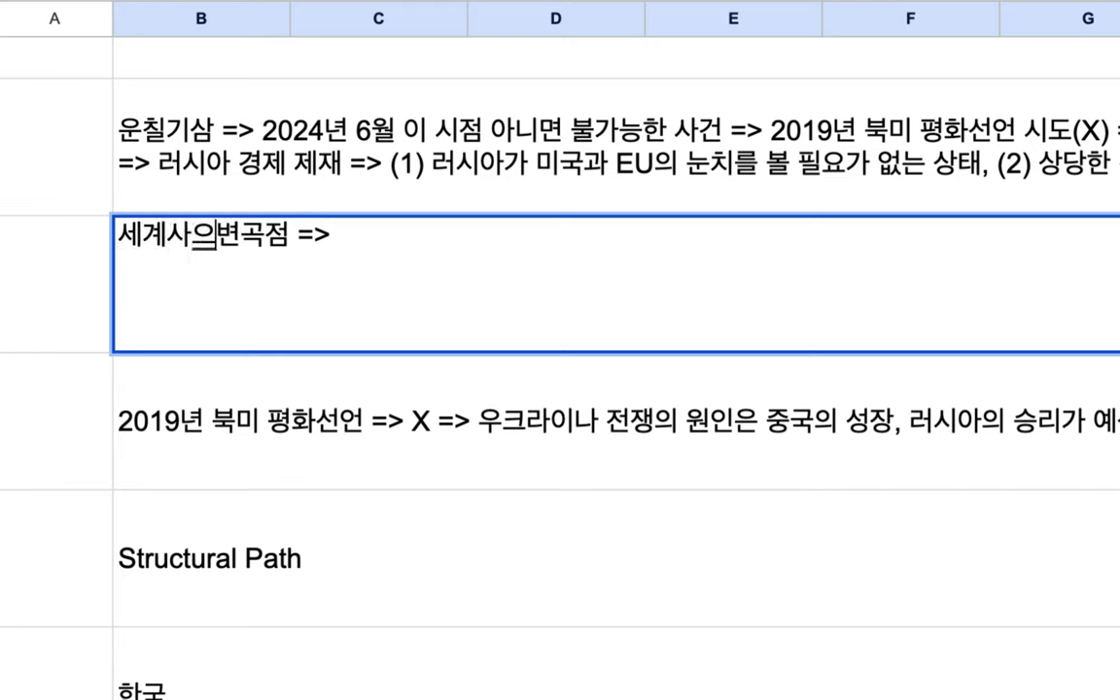
# Continue the row 5 note after the arrow with "미국/EU의 모든 계획이 수포 => (1) 북한은 더 이상 한반도 통일을 원하지 않는다.".
pyautogui.click(352, 241)
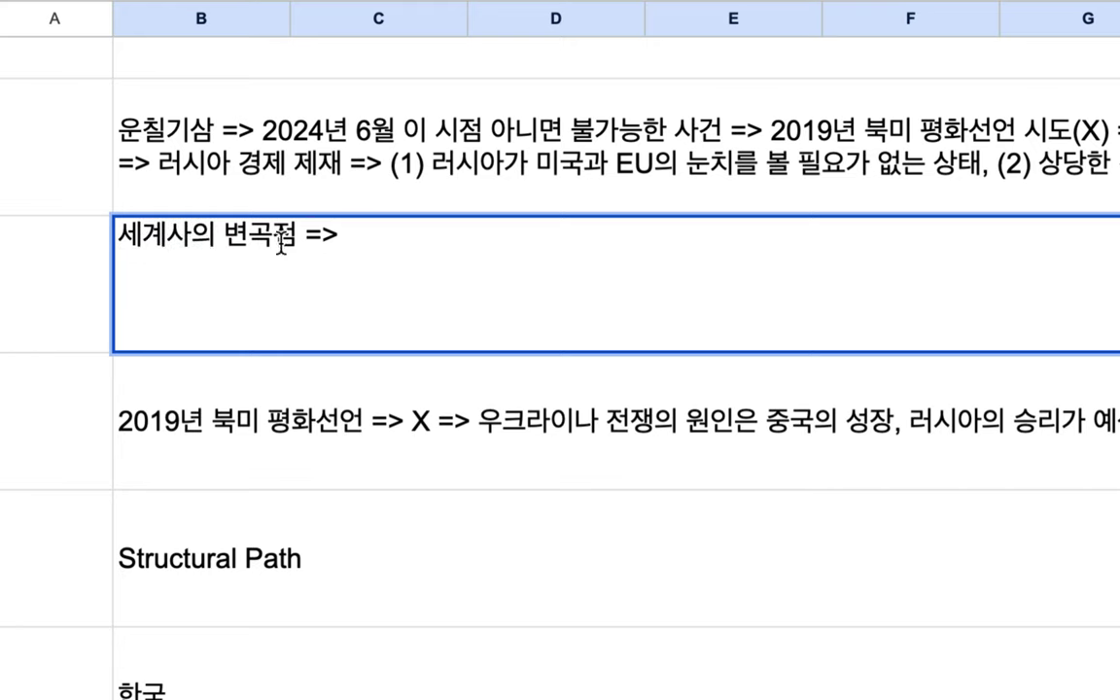
pyautogui.write('미국/EU의 모든 계획ㅇ이 수포')
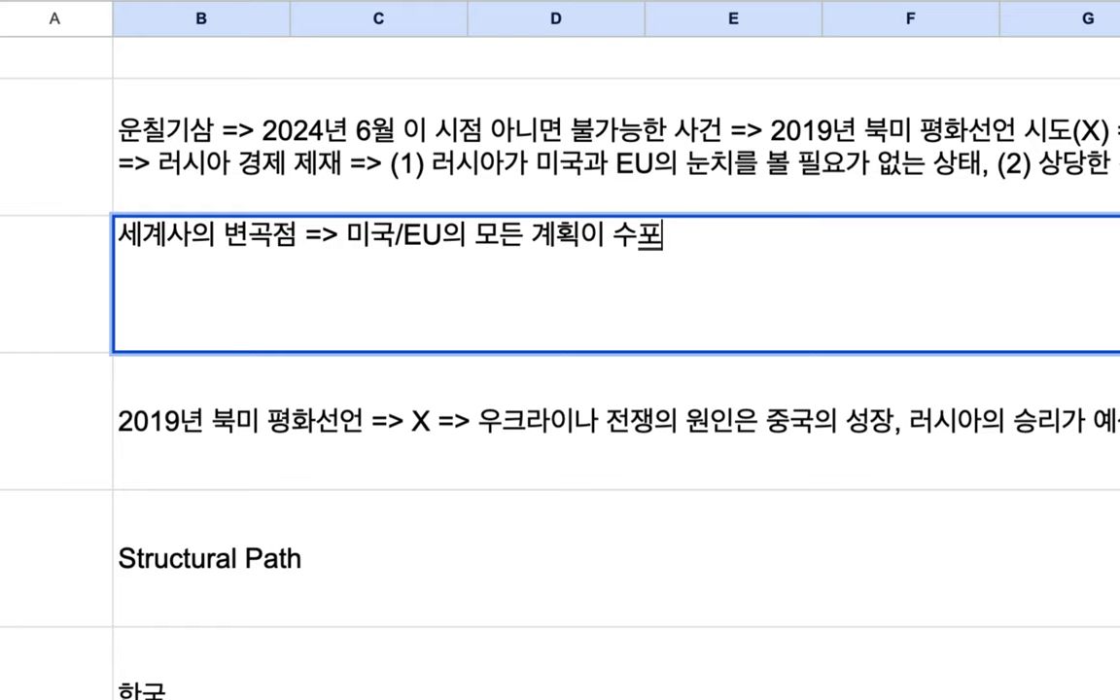
pyautogui.write(' => (1)')
pyautogui.write('북한은 ㄷ')
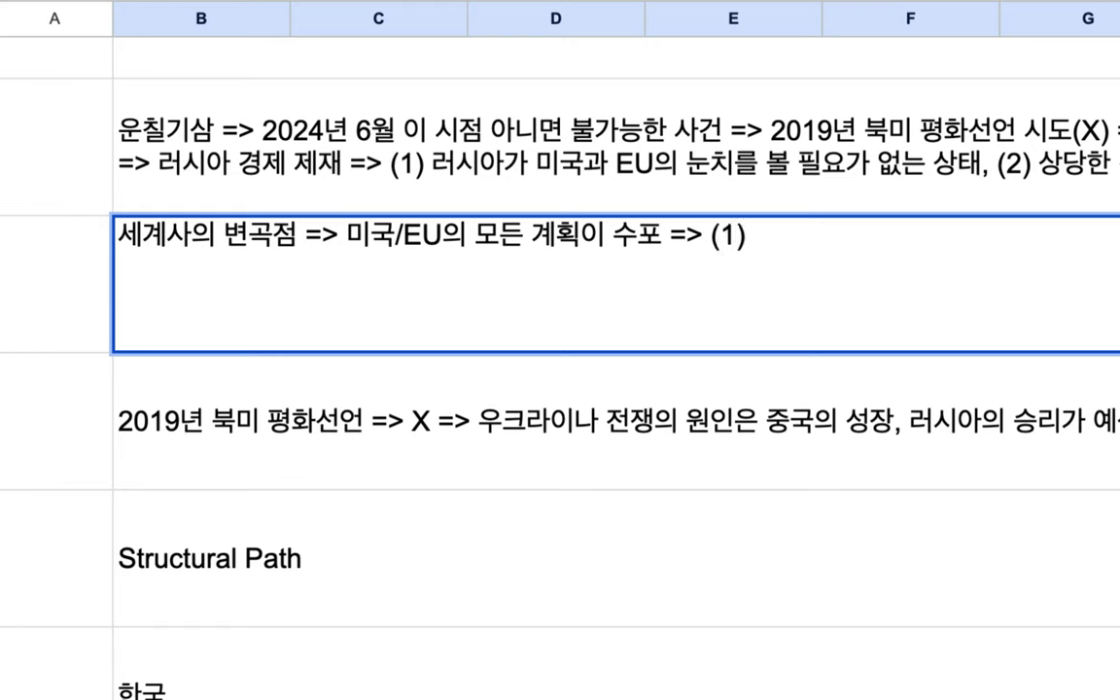
pyautogui.write('ㅓ 이상 한ㅂ')
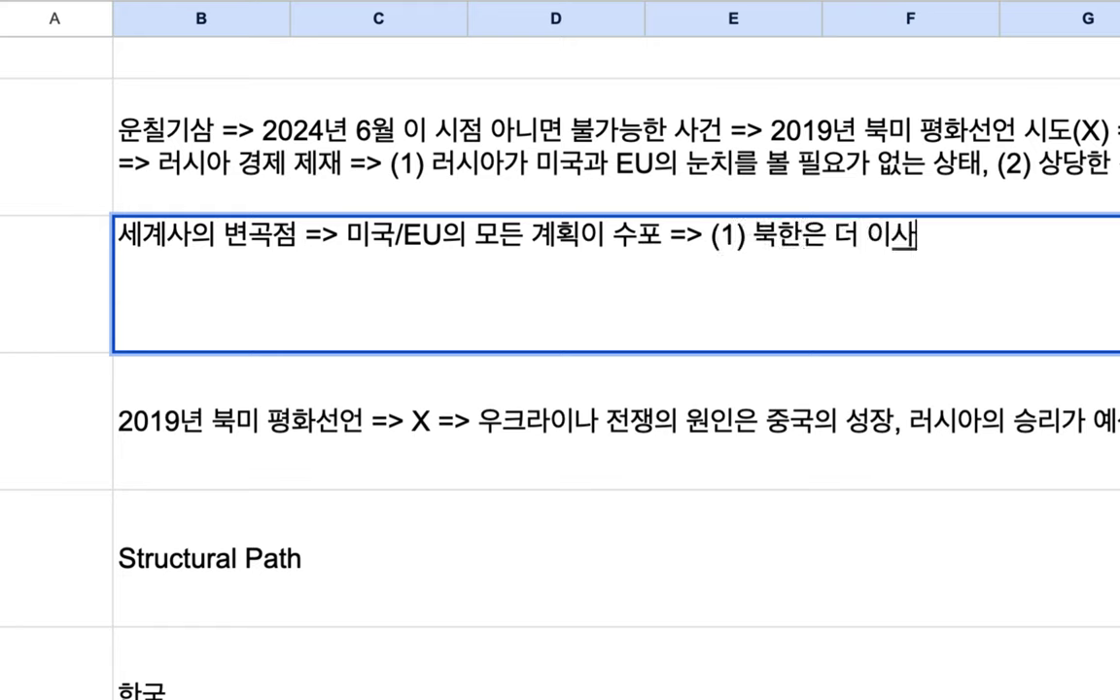
pyautogui.write('ㅏㄴ도 통일을 ')
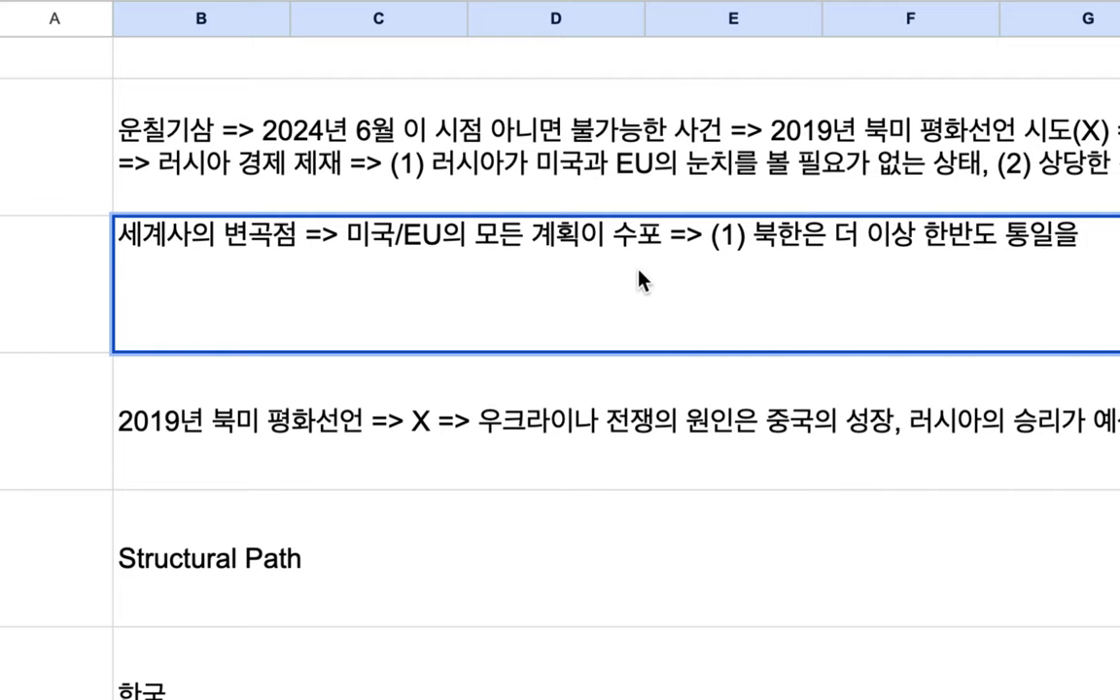
pyautogui.write('원')
pyautogui.write('하지 않ㄴ')
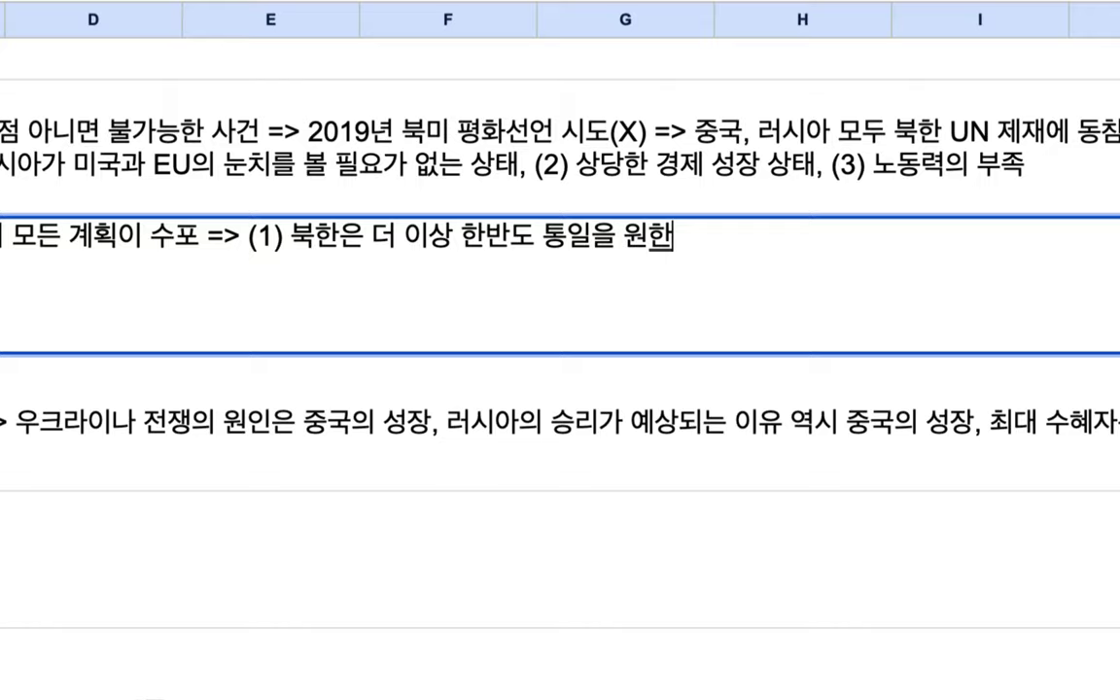
pyautogui.write('ㅡㄷㅏ.')
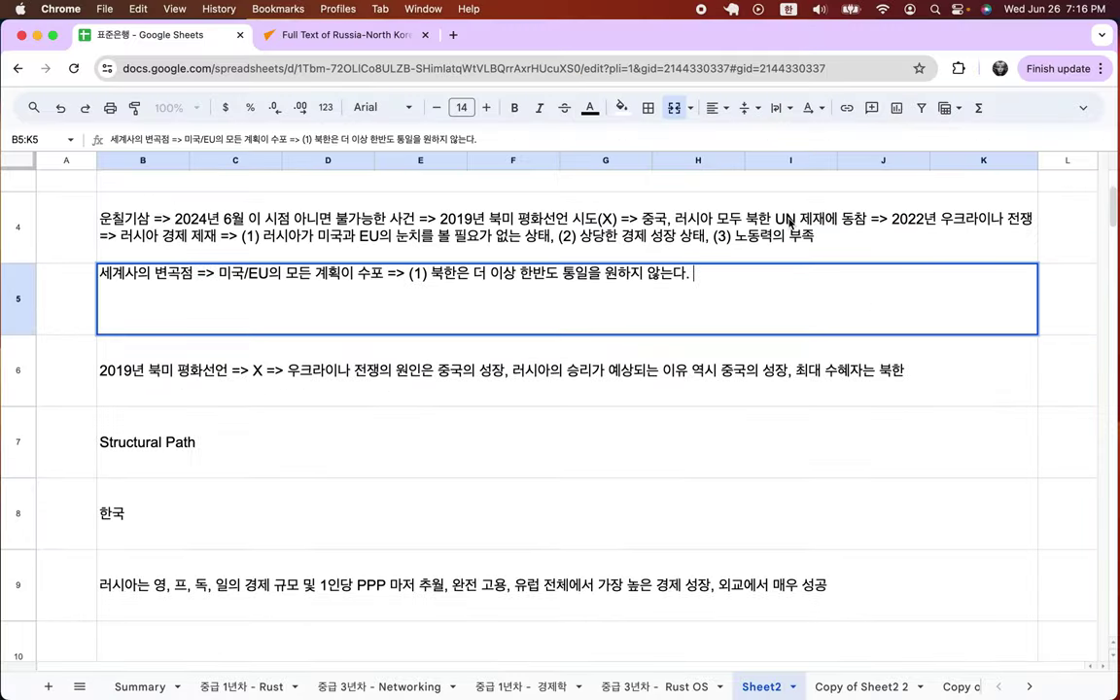
# Read through Articles 11 to 20 of the Russia–North Korea strategic agreement on the Sputnik page.
pyautogui.click(379, 35)
pyautogui.scroll(-10, 312, 374)
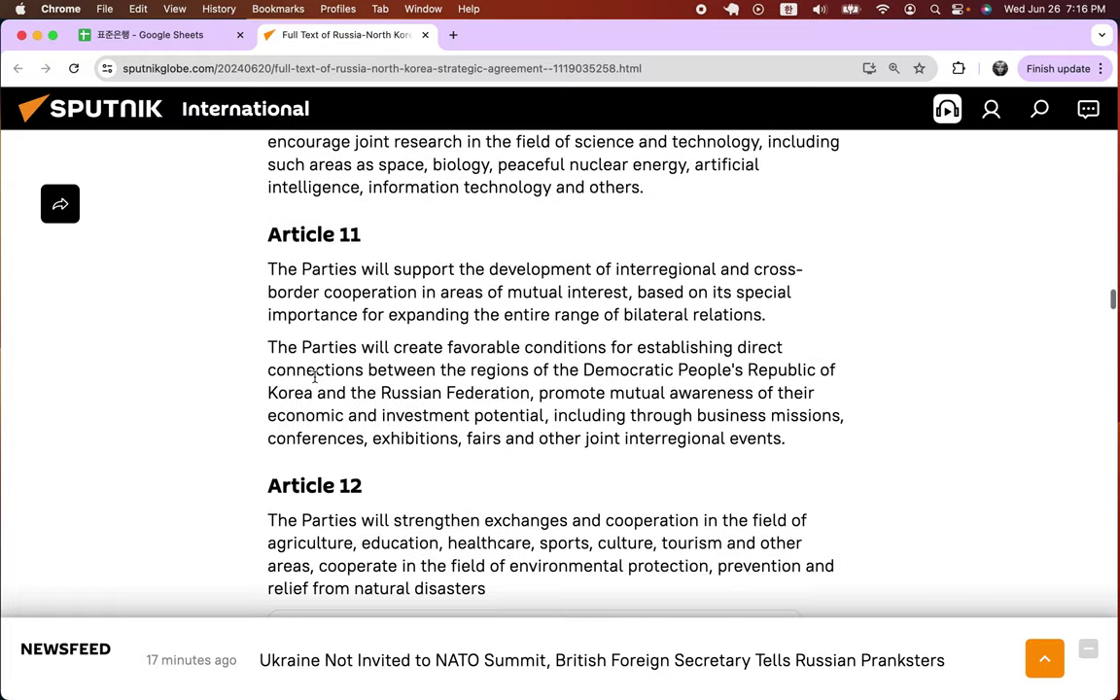
pyautogui.scroll(-10, 314, 377)
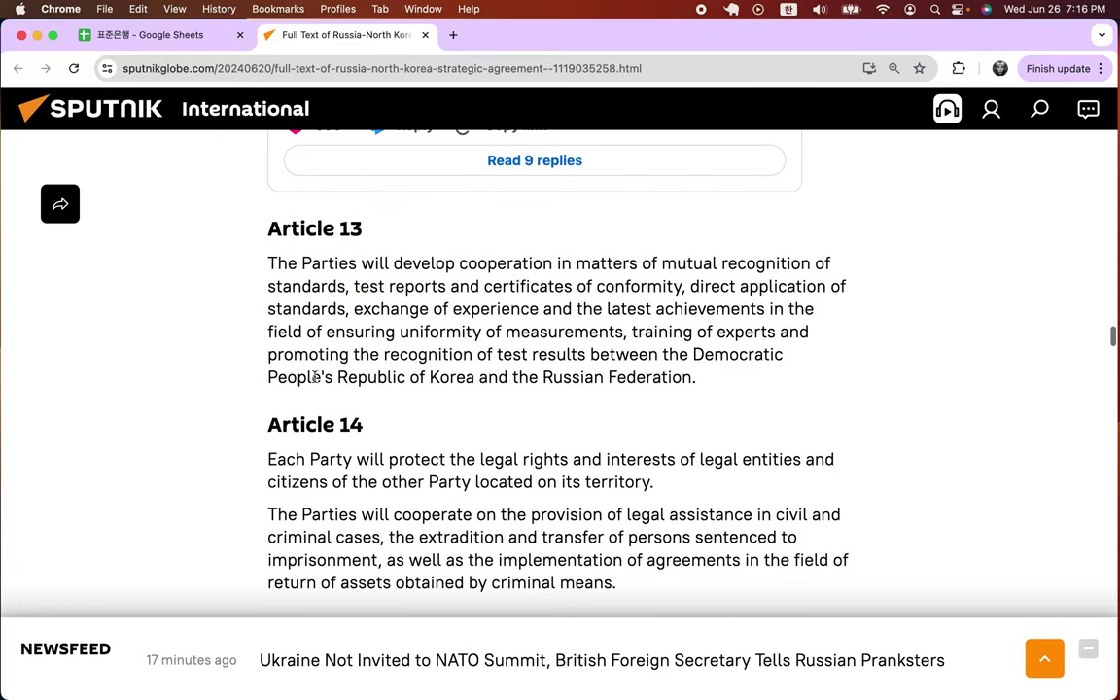
pyautogui.scroll(-10, 315, 377)
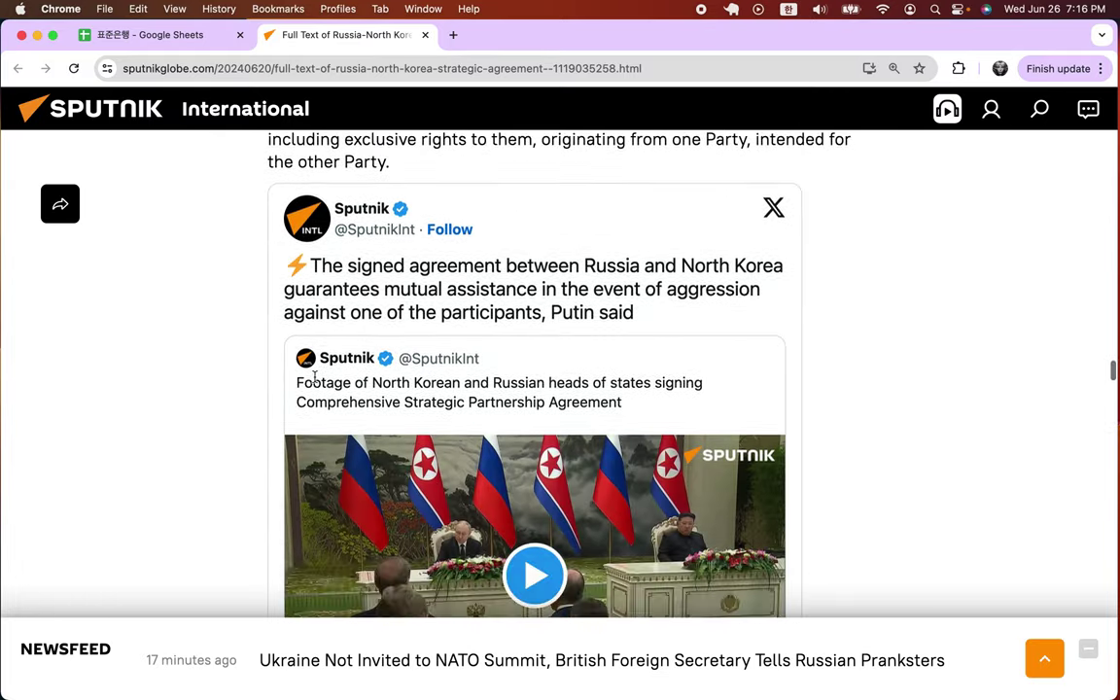
pyautogui.scroll(-8, 314, 378)
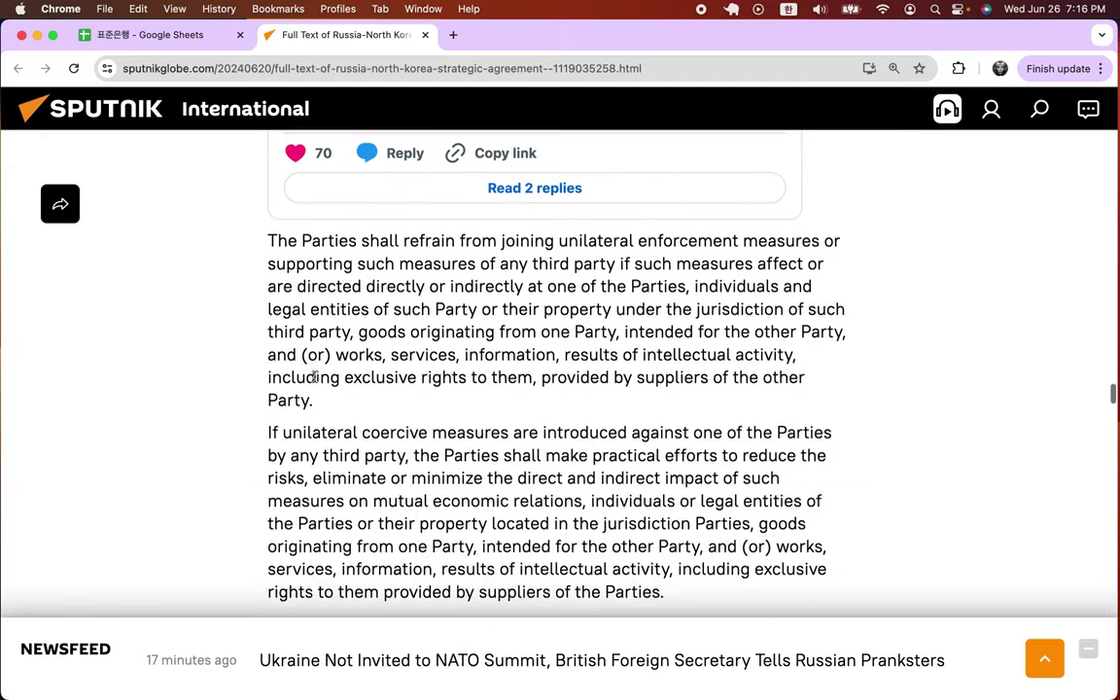
pyautogui.scroll(-10, 314, 378)
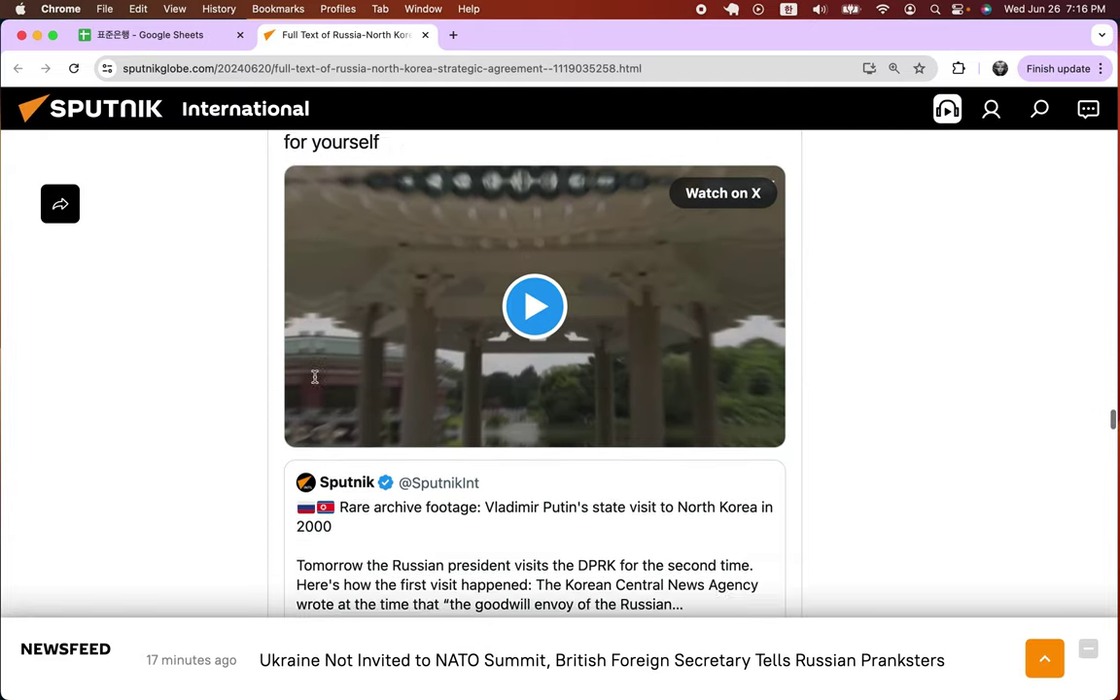
pyautogui.scroll(-5, 314, 377)
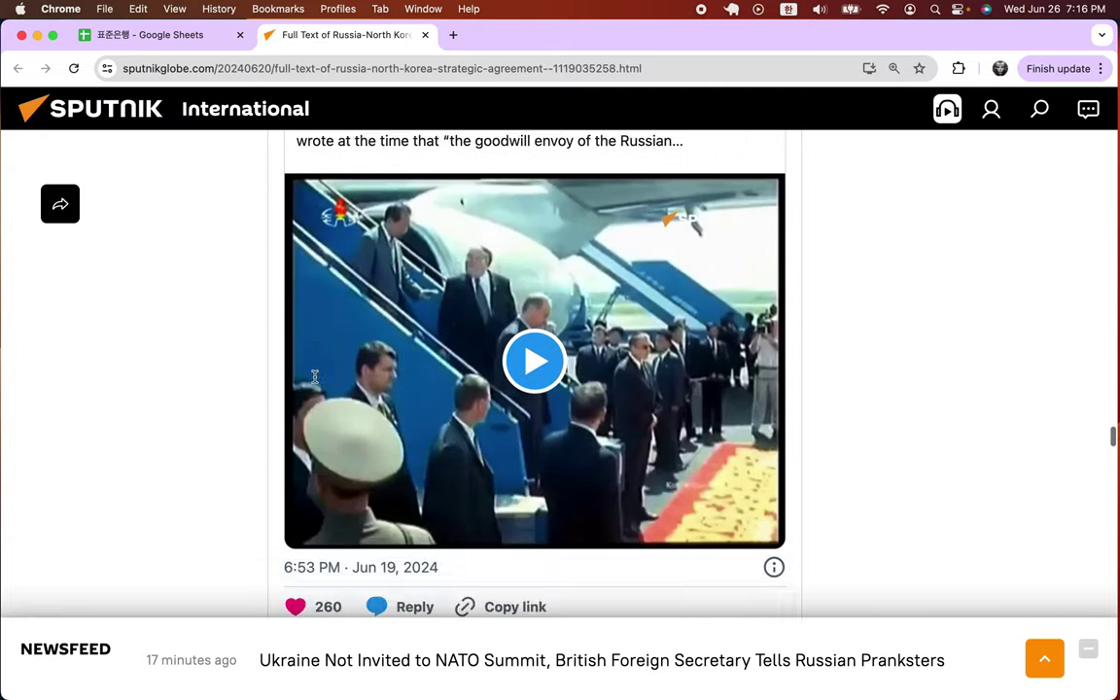
pyautogui.scroll(-3, 314, 377)
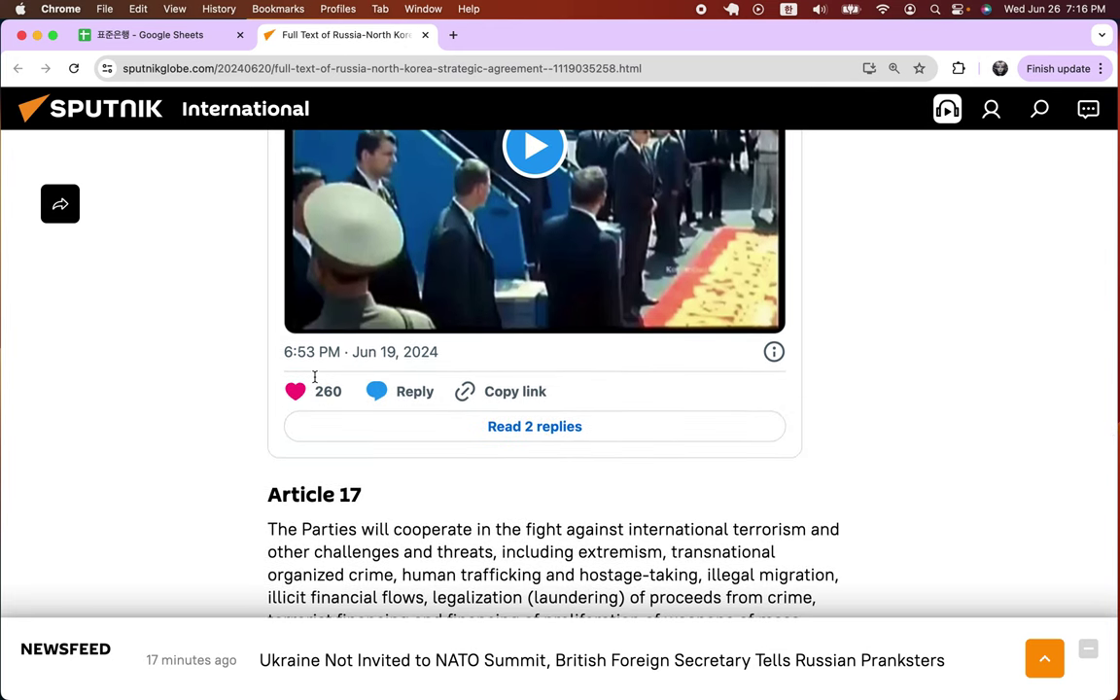
pyautogui.scroll(-4, 314, 377)
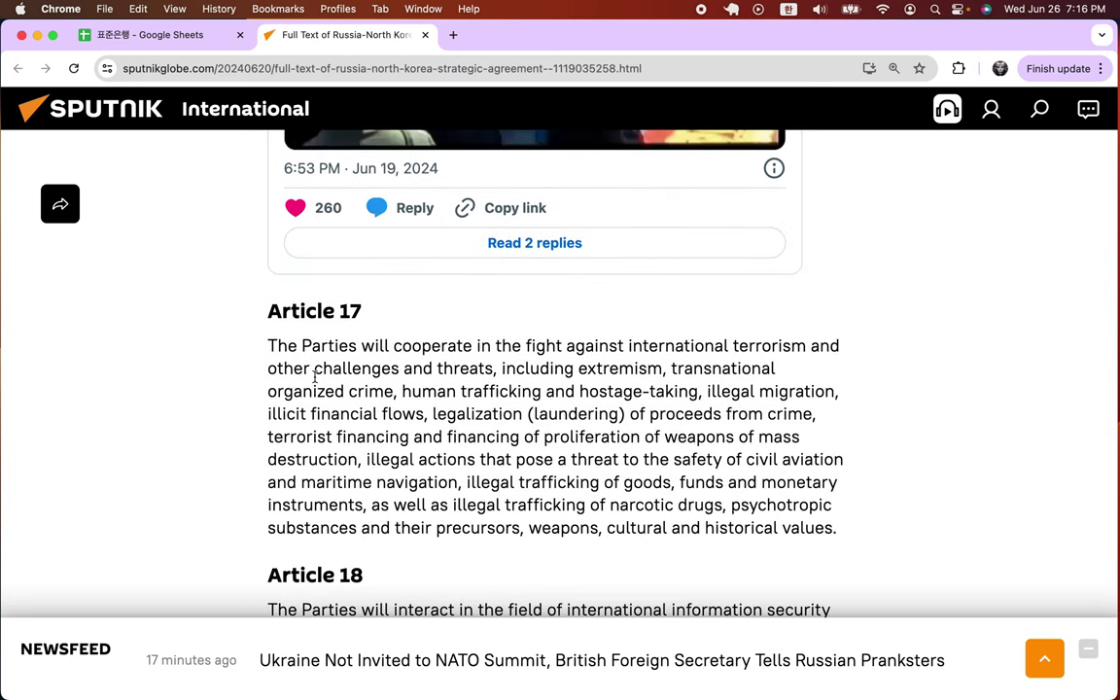
pyautogui.scroll(-8, 314, 377)
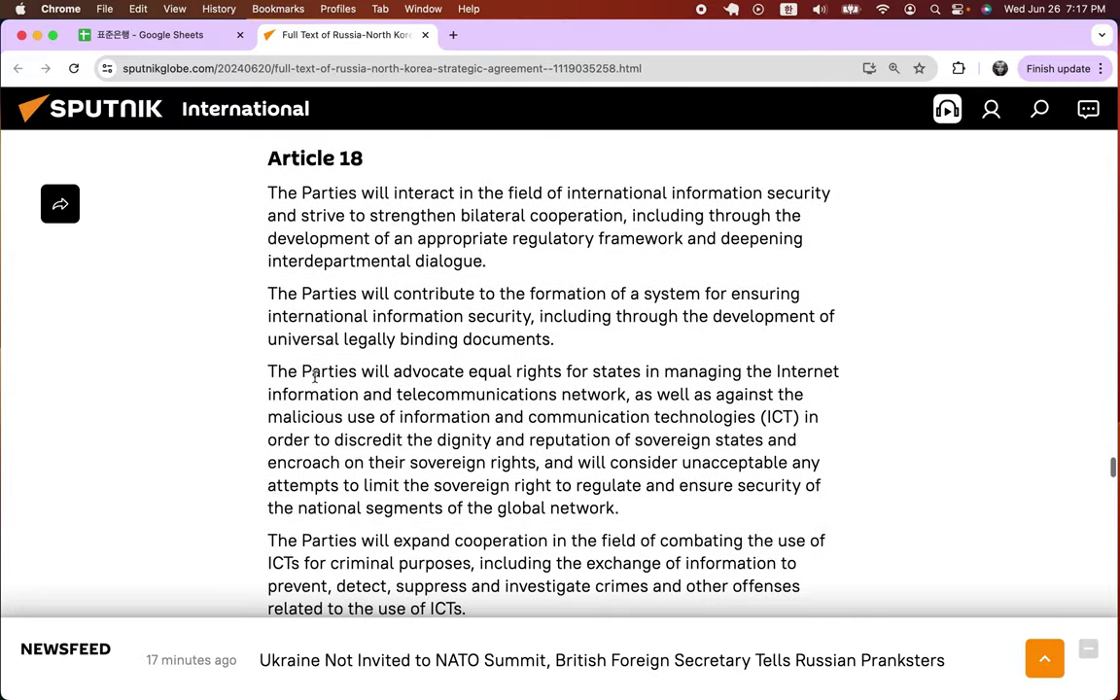
pyautogui.scroll(-10, 314, 378)
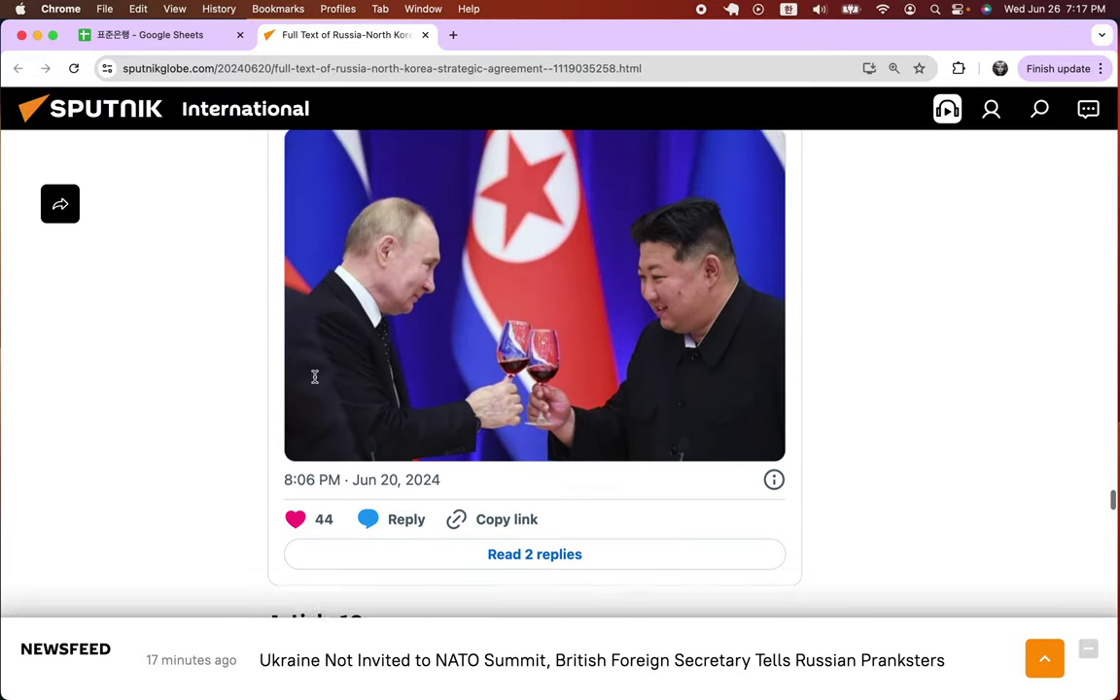
pyautogui.scroll(-2, 314, 377)
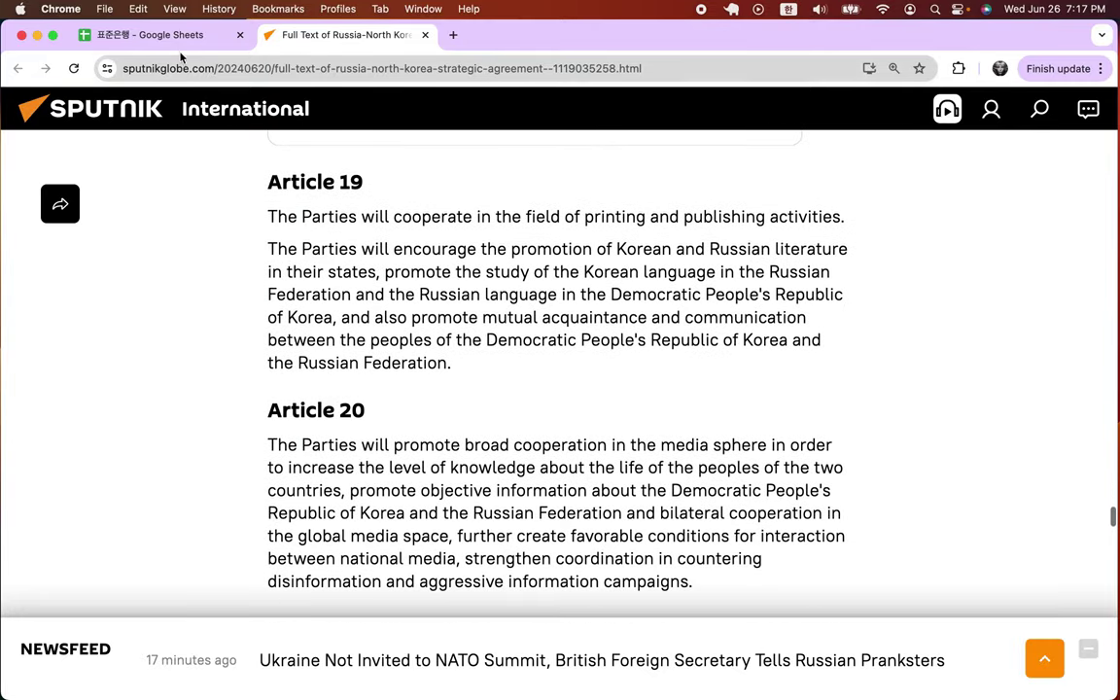
# Return to the notes spreadsheet and replace "한반도" with "남북" in the row 5 note.
pyautogui.click(183, 35)
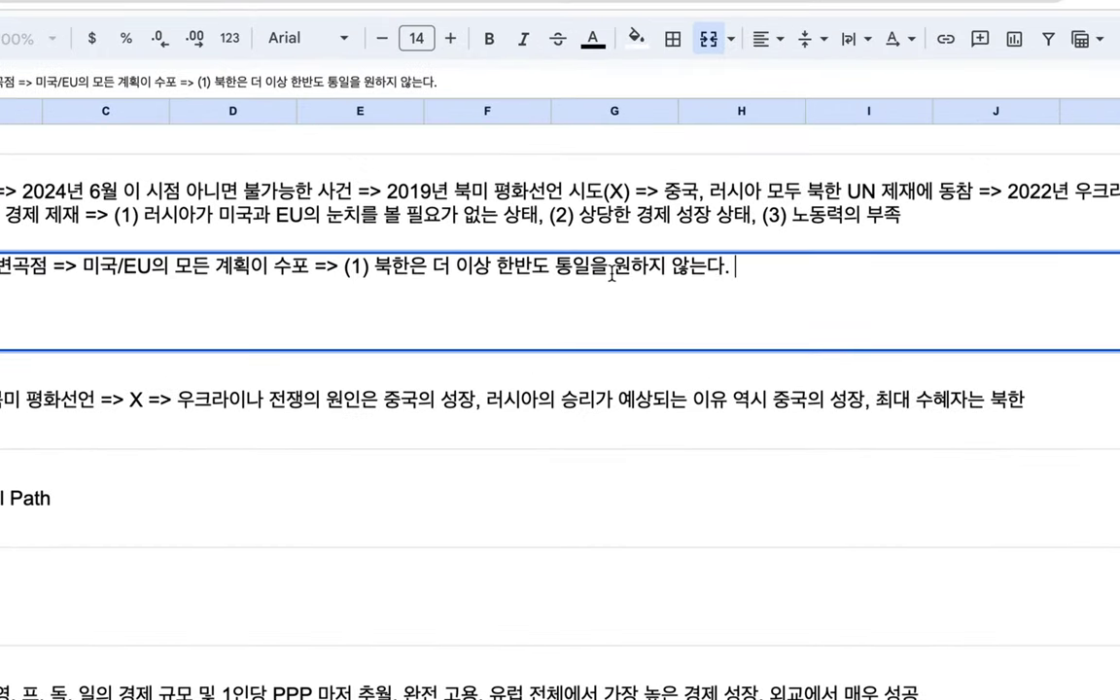
pyautogui.doubleClick(494, 266)
pyautogui.write('나남북')
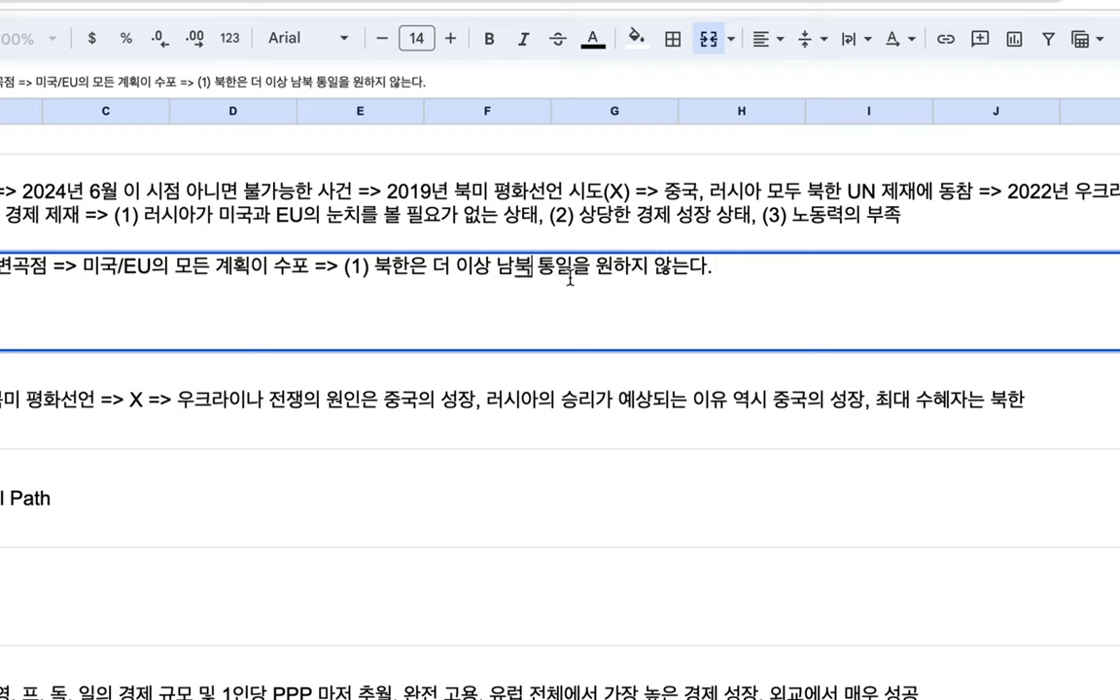
# Append "=> 남북 적대 정책이 불필요" to the end of the row 5 note.
pyautogui.click(720, 276)
pyautogui.write('=> ')
pyautogui.write('남ㅂ')
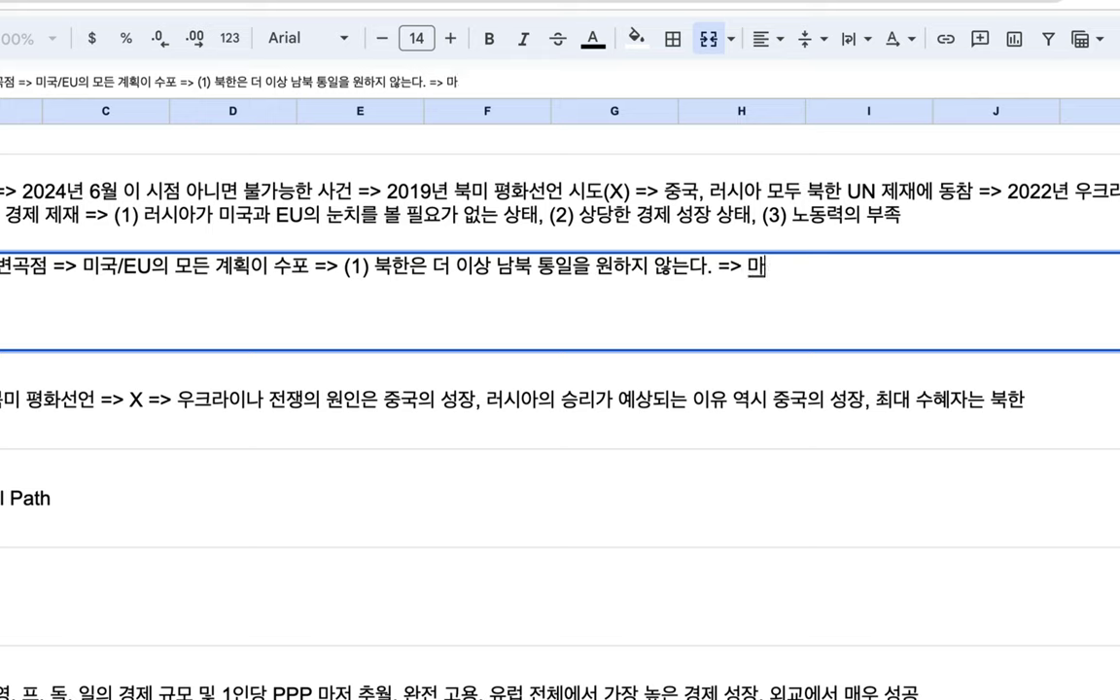
pyautogui.write('북 적')
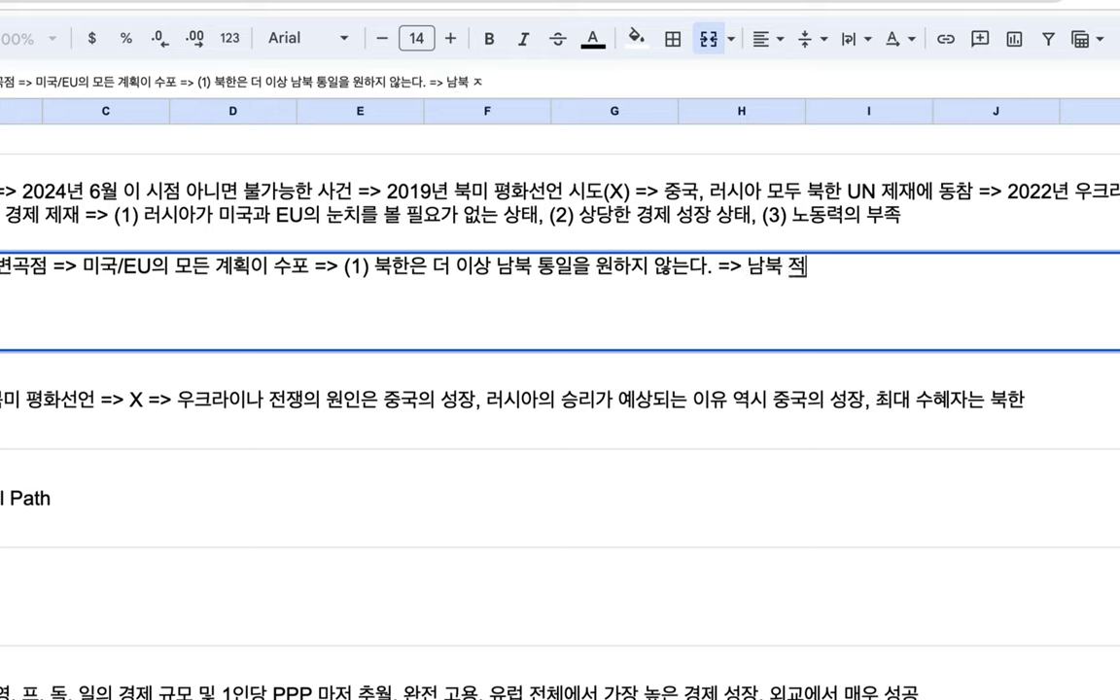
pyautogui.write('대 정책이 ㅂ불필요')
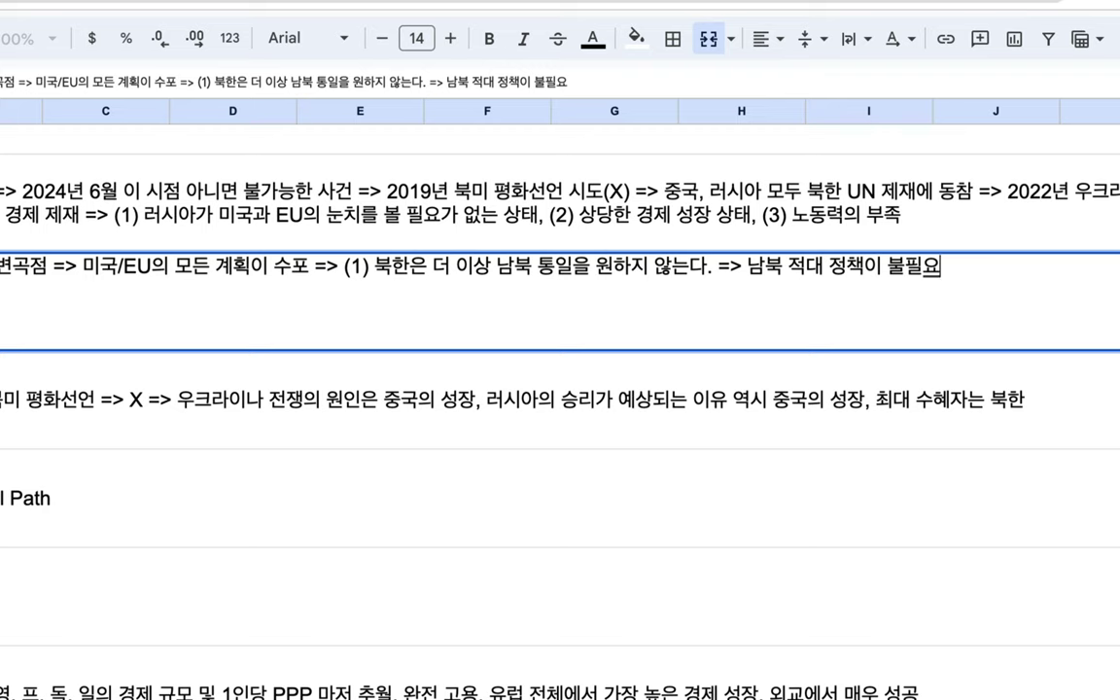
# Add the second point ", (2) 한미일 공조 => 대중, 대 러시아 군사 동맹" to the row 5 note.
pyautogui.write(', (2) 한미일')
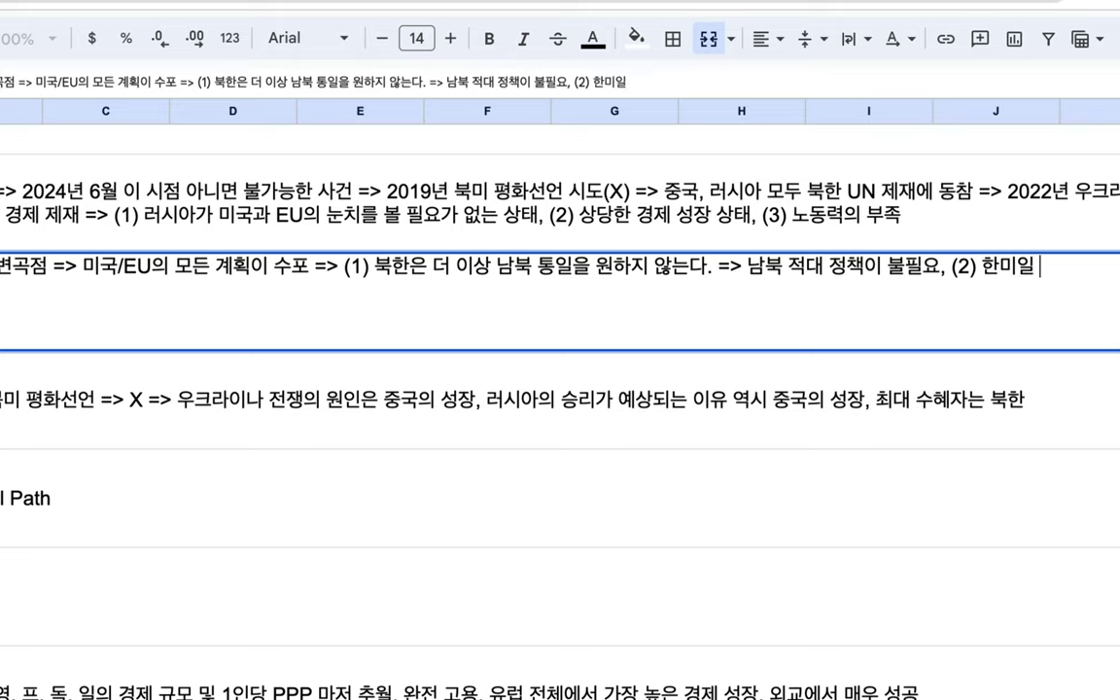
pyautogui.write(' 공조')
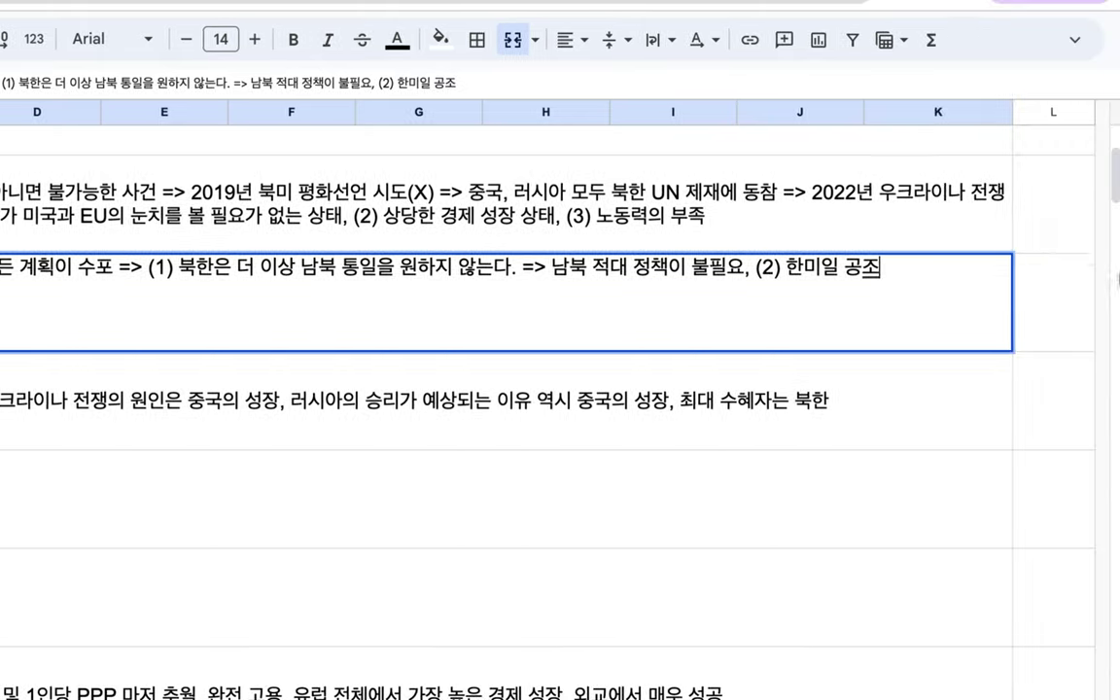
pyautogui.write(' =')
pyautogui.write('> 대')
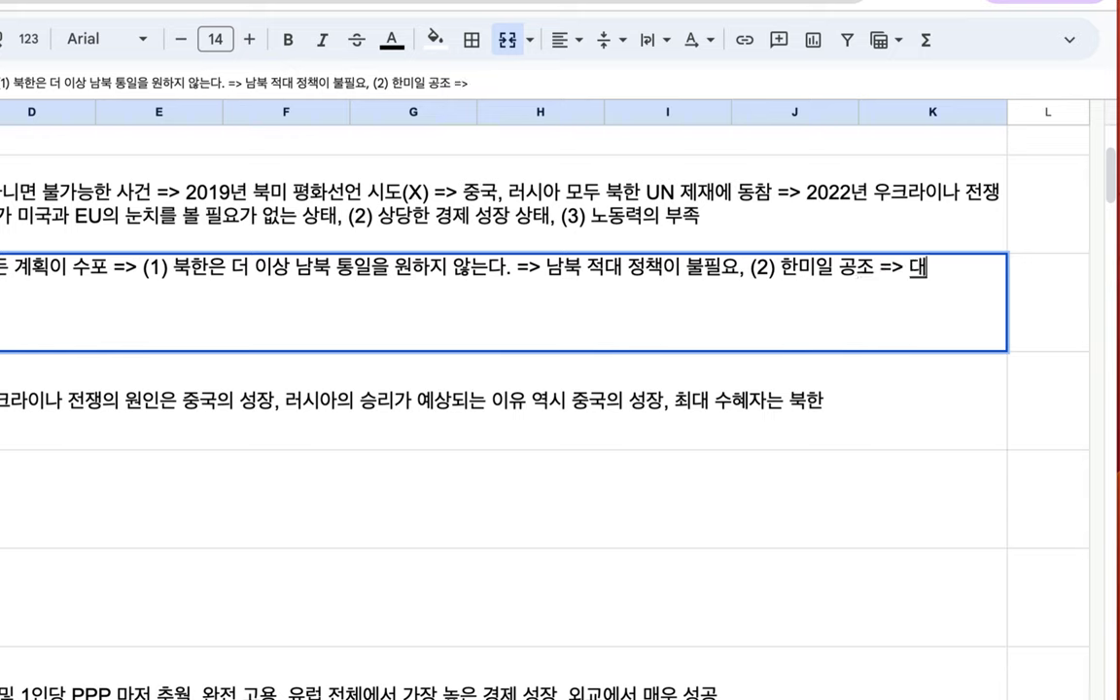
pyautogui.write('중, 대 ㄹㅓ시아 군사')
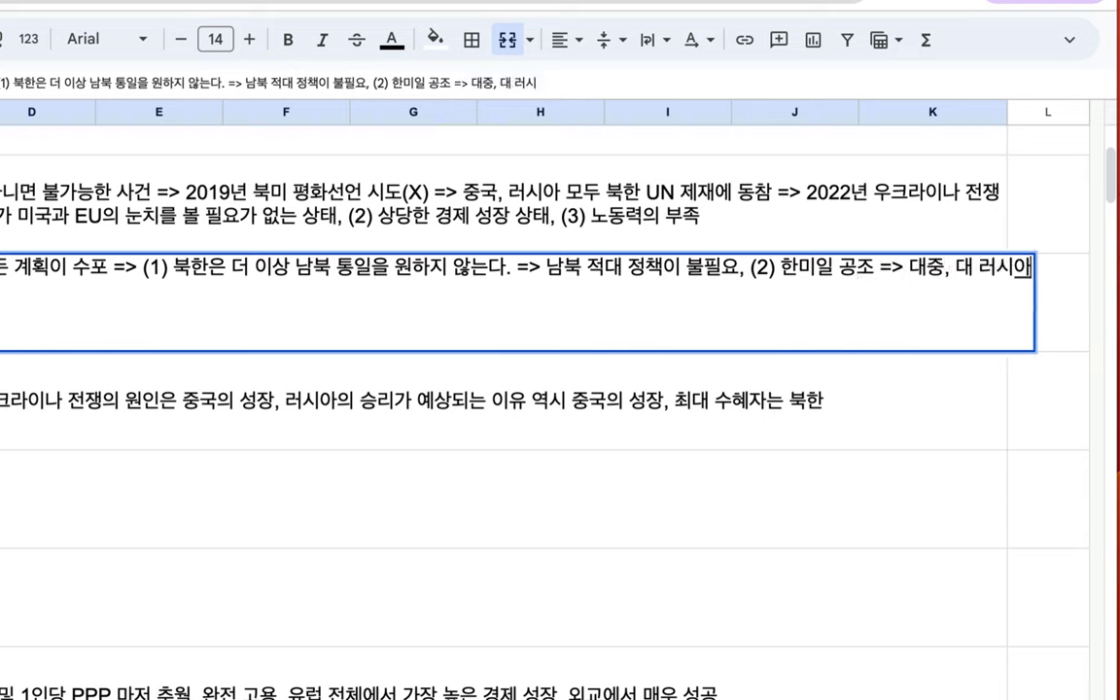
pyautogui.write(' 동맹')
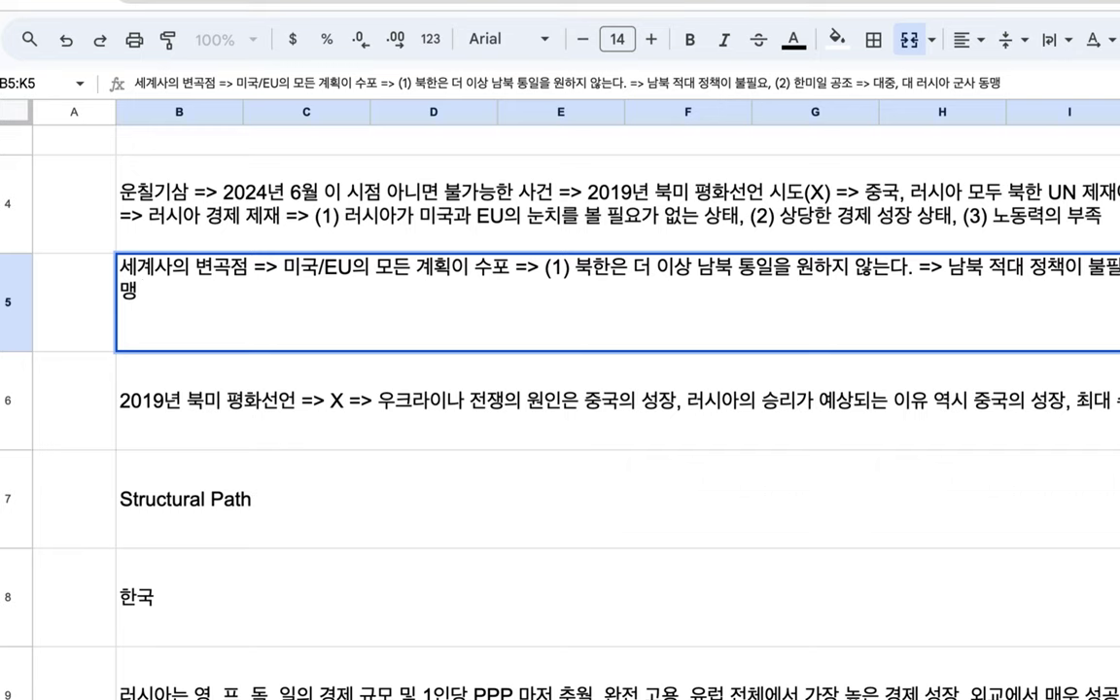
# Extend the second point in row 5 with "=> 극초음속 미사일 + 잠수함" and highlight the added words for emphasis.
pyautogui.write('=>')
pyautogui.write(' 극초음')
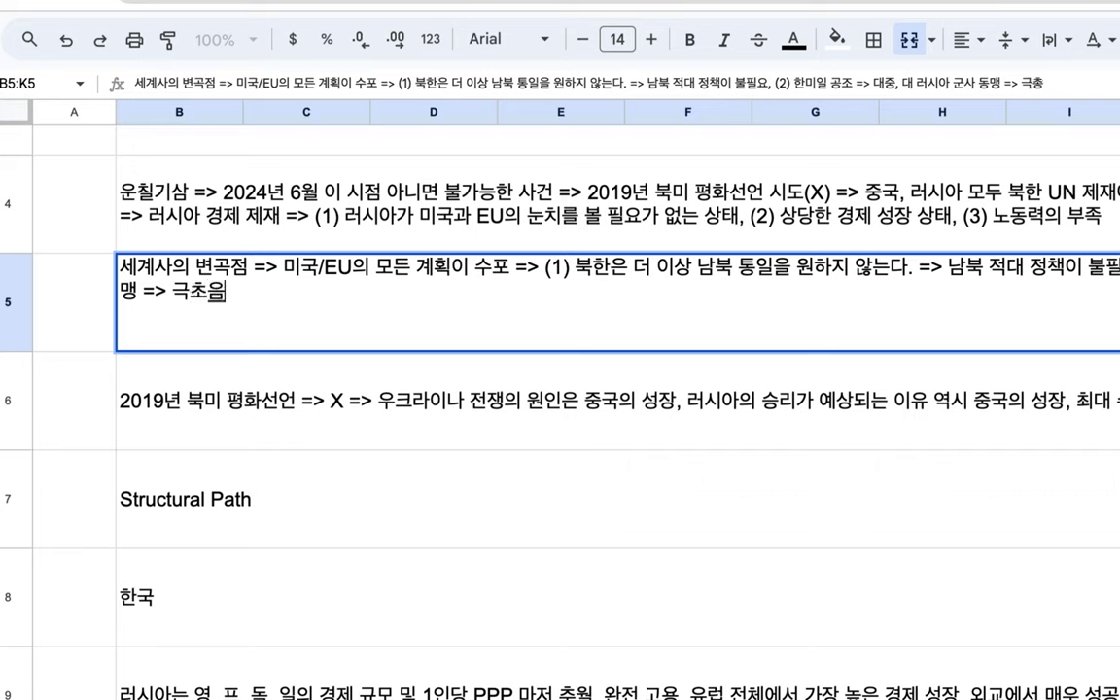
pyautogui.write('속 미사일')
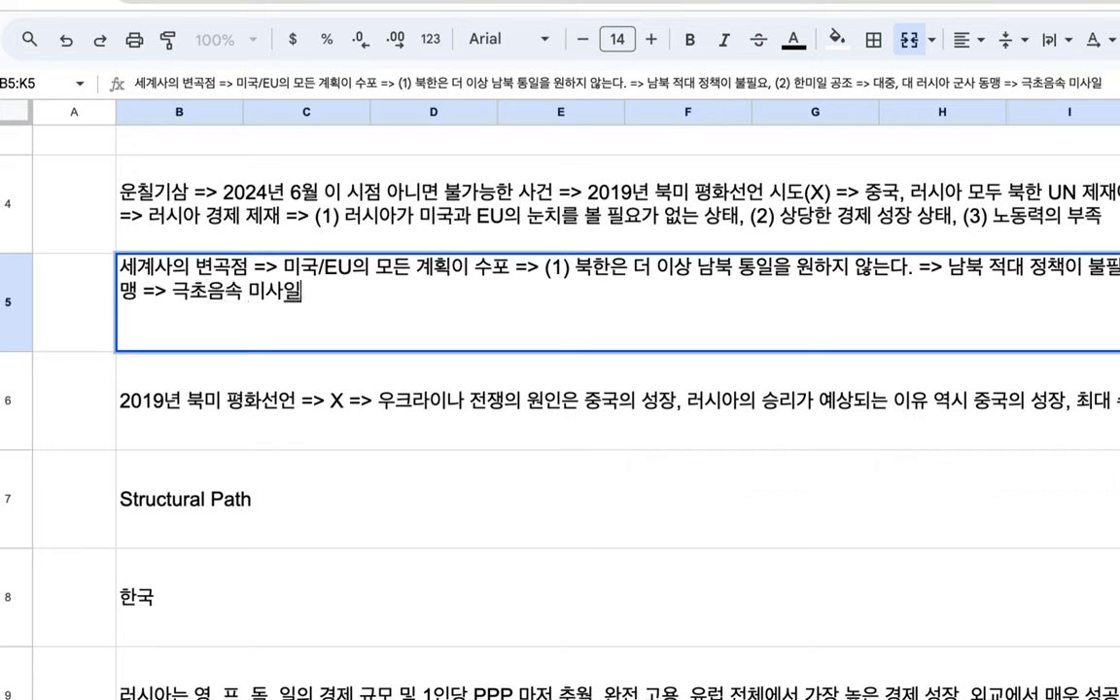
pyautogui.write(' + 잠숳')
pyautogui.write('함')
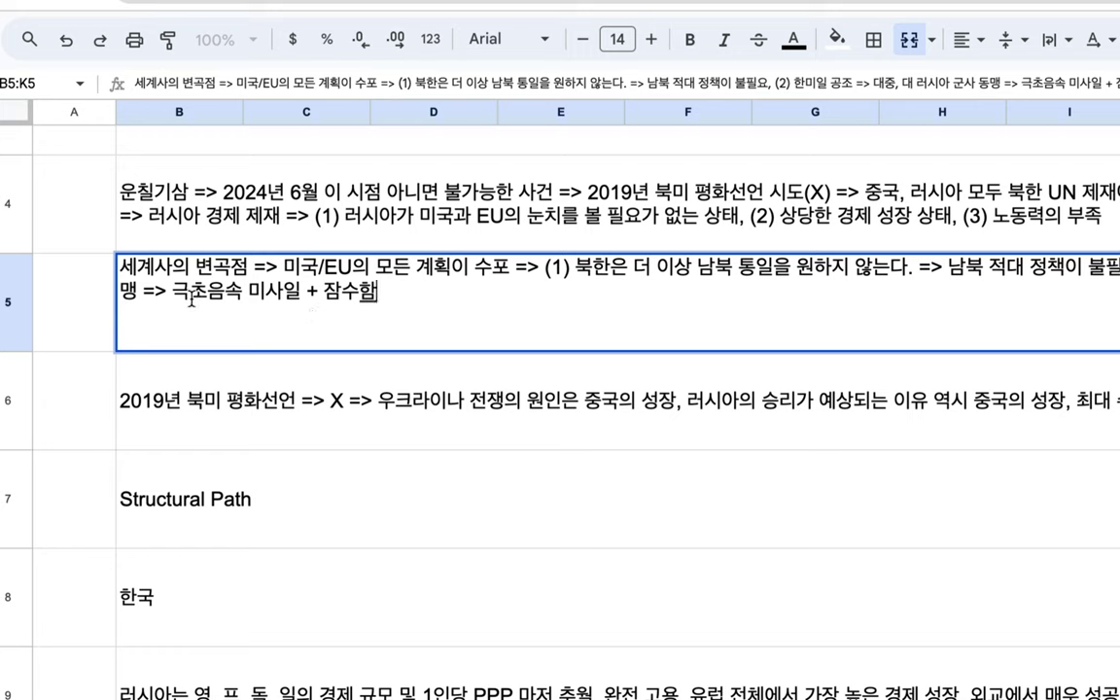
pyautogui.moveTo(171, 298); pyautogui.dragTo(382, 300)
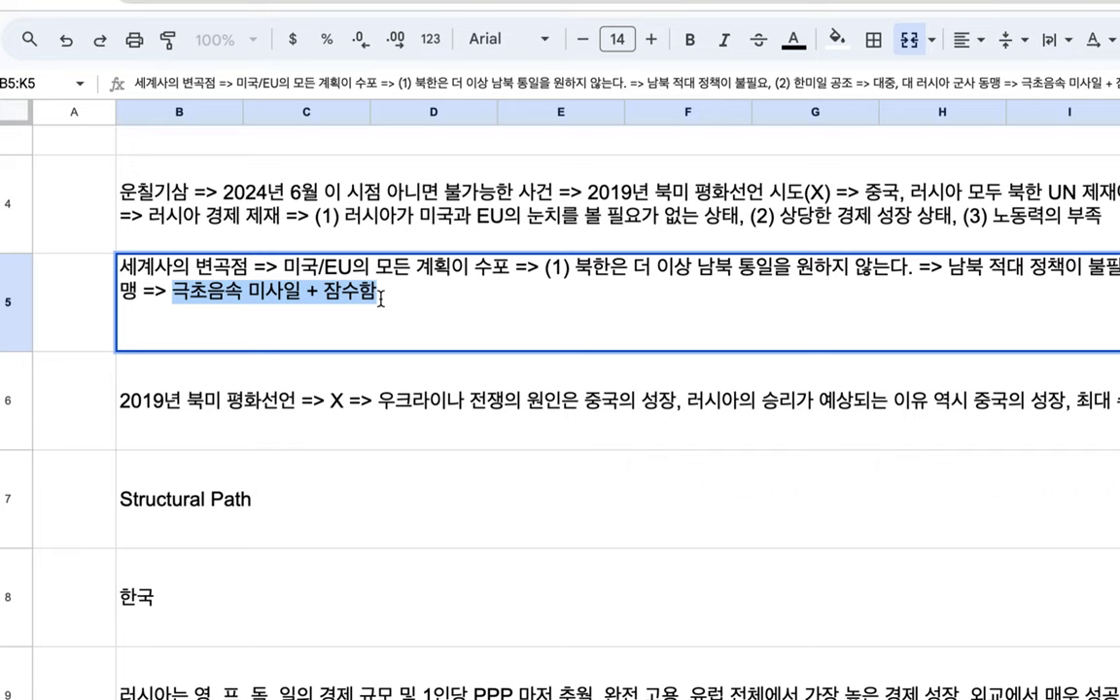
pyautogui.click(432, 294)
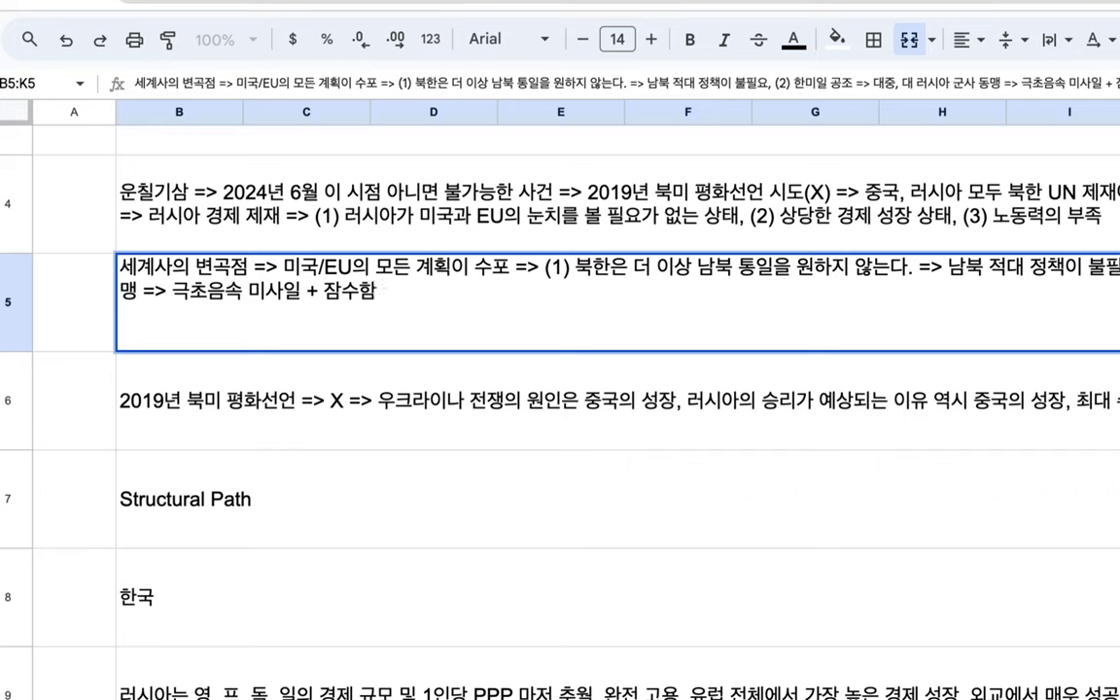
# Add a new line in the row 5 cell reading "국제적 정치/군사 질서가 완전히 재편되는 첫 단계".
pyautogui.hotkey('alt', 'Return')
pyautogui.write('국제적 정치/')
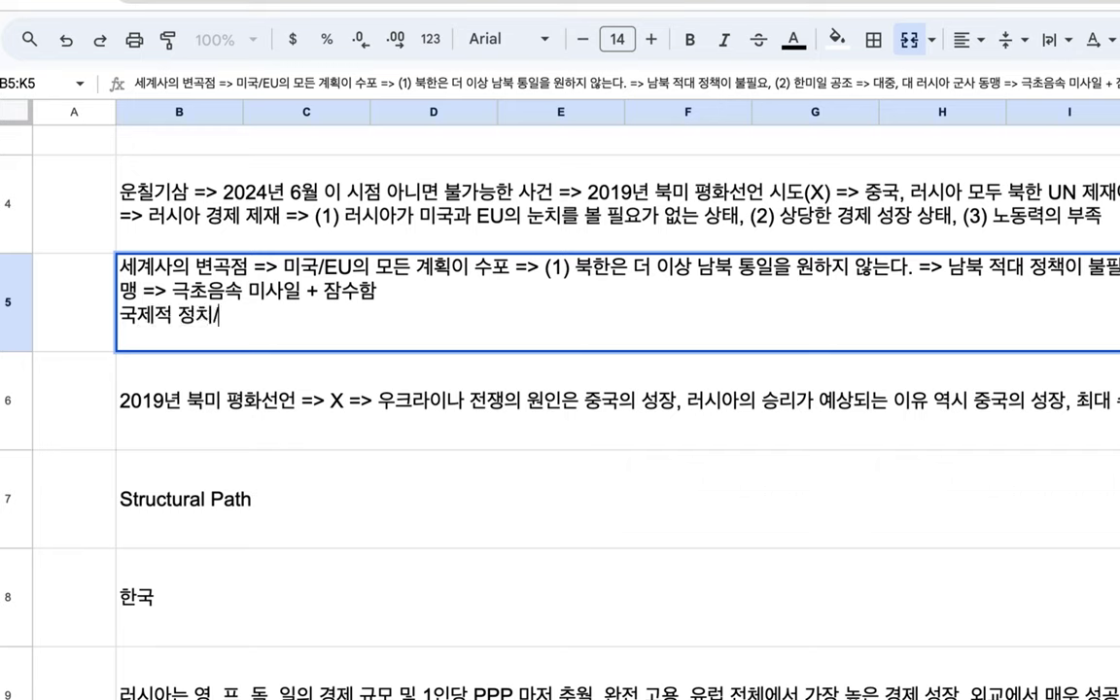
pyautogui.write('군사 질서가 완전히')
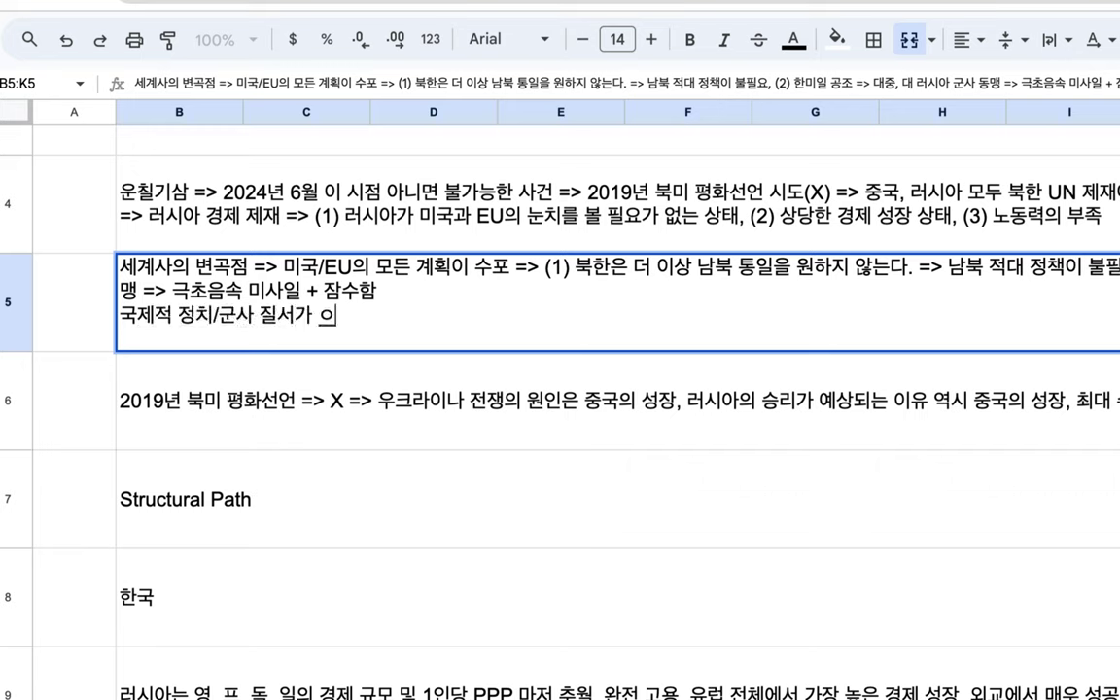
pyautogui.write(' 재편되는 첫')
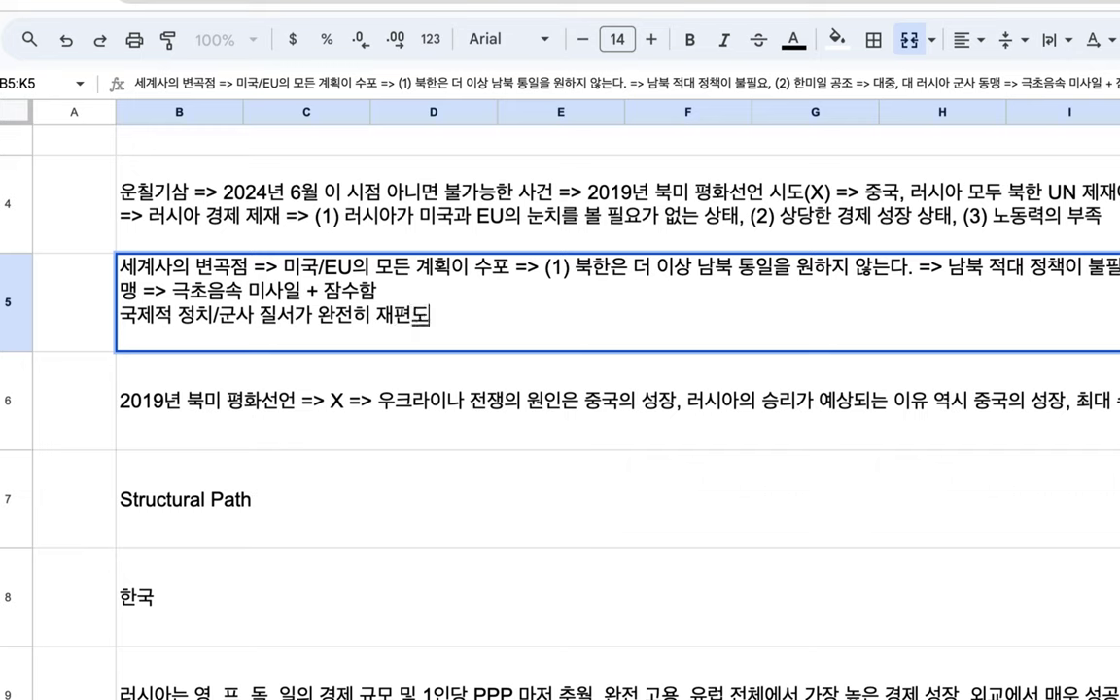
pyautogui.write(' 단계')
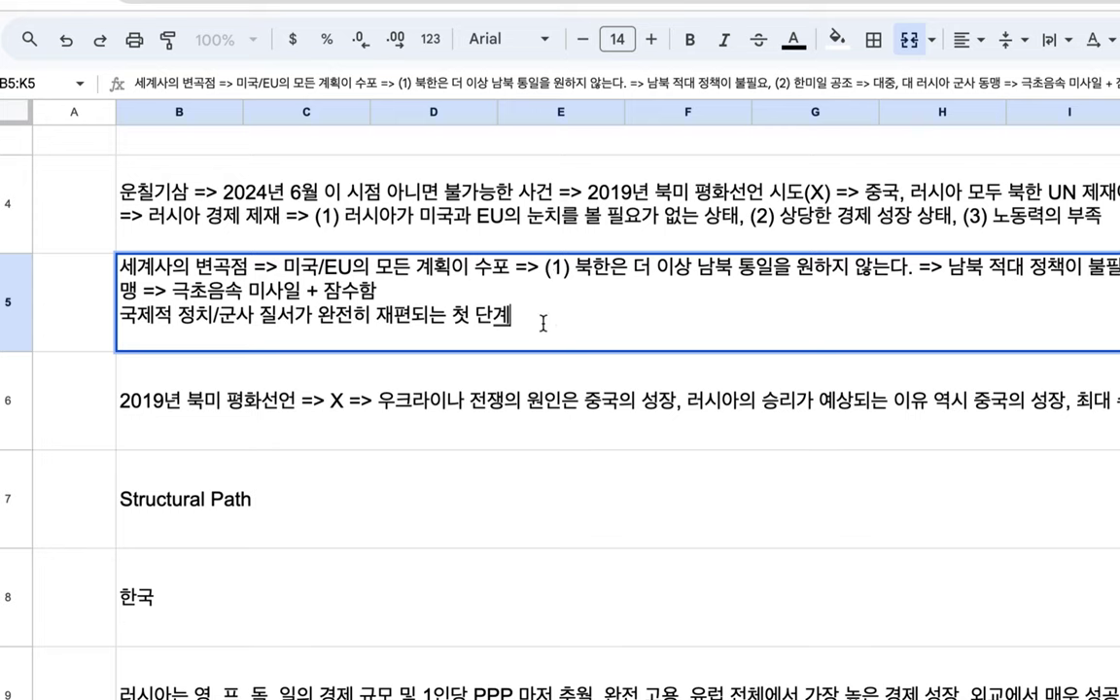
# Add another line in the row 5 cell reading "아시아 => 아프리카, 남미 확대".
pyautogui.hotkey('alt', 'Return')
pyautogui.write('앴')
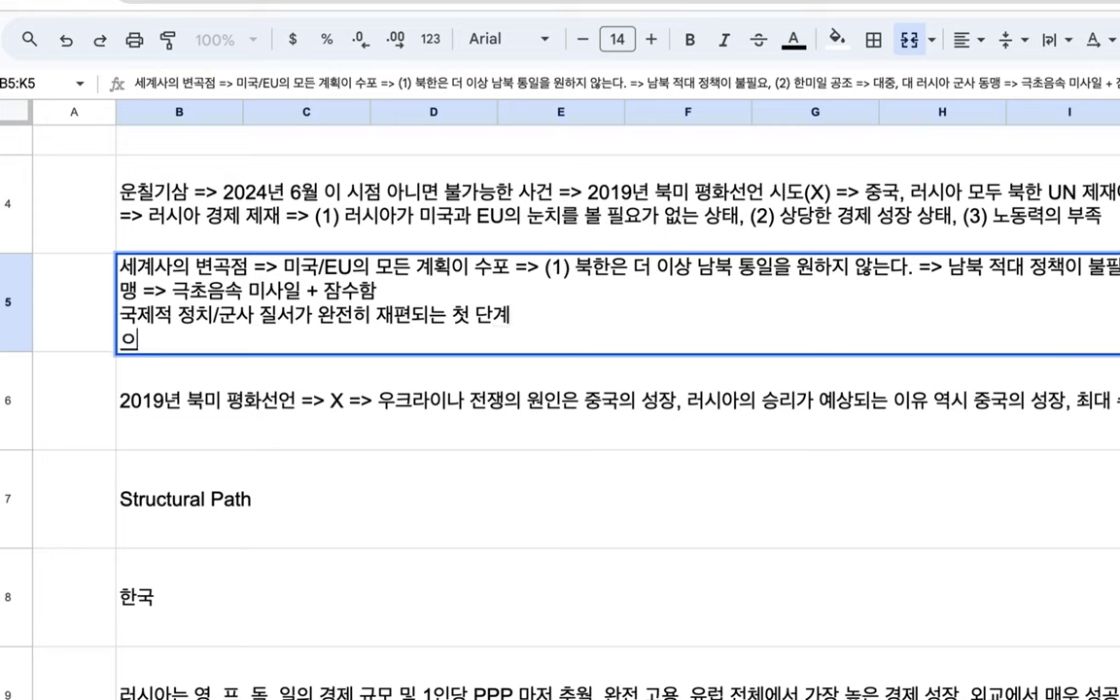
pyautogui.write('시아 => ')
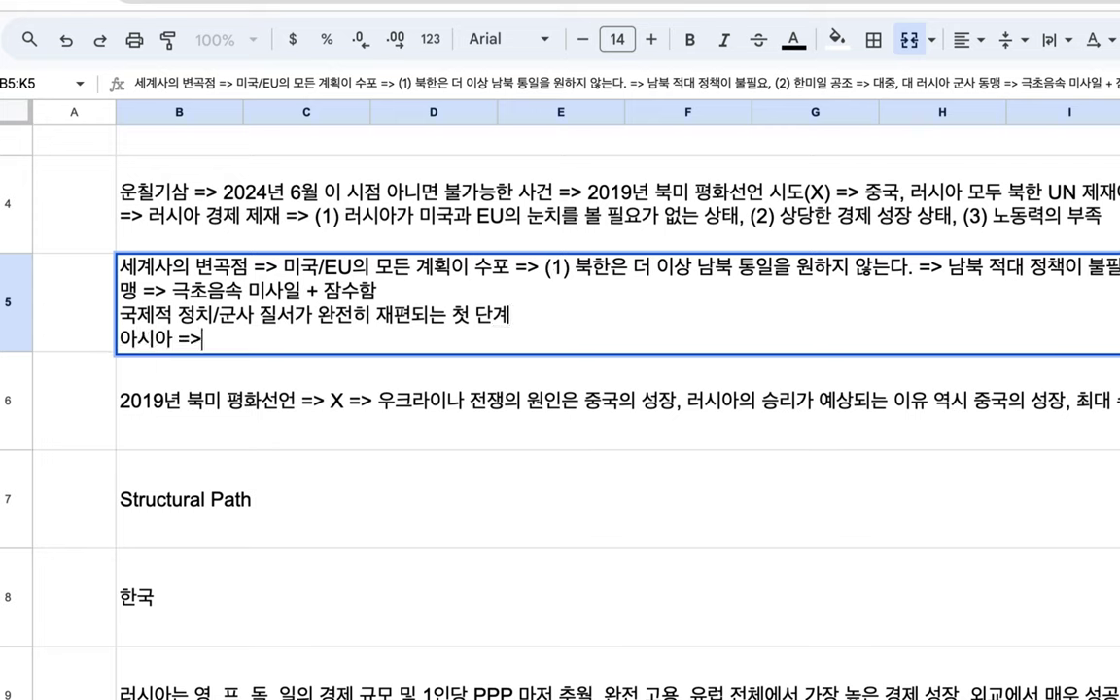
pyautogui.write('아프리카,')
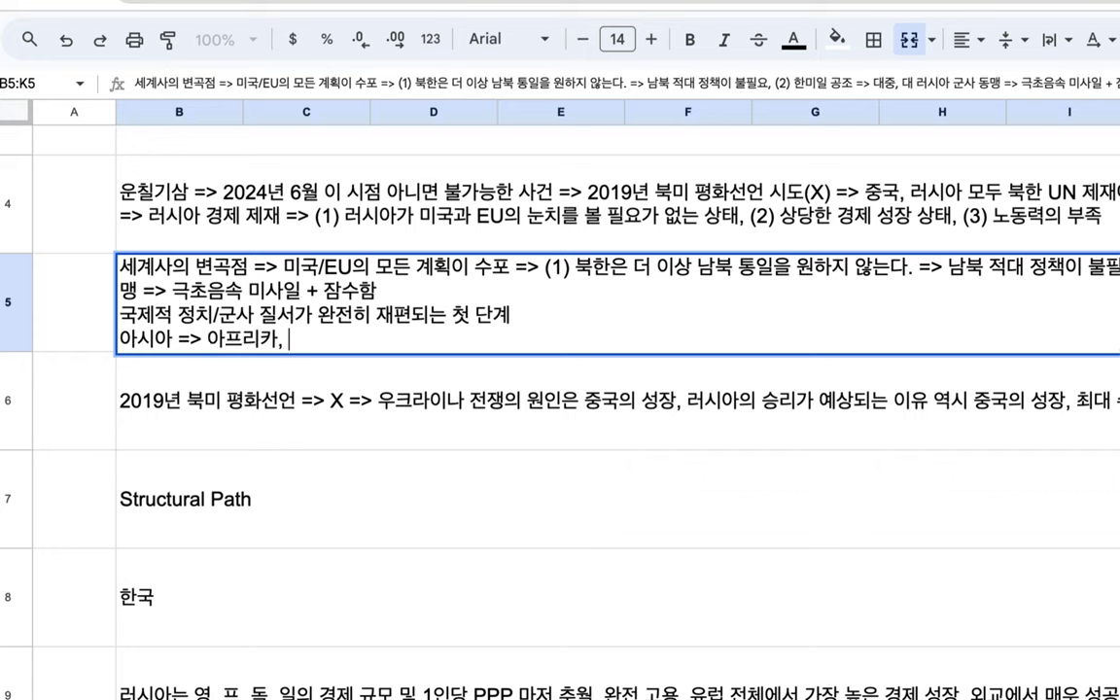
pyautogui.write(' 남미')
pyautogui.write('.')
pyautogui.write('확대')
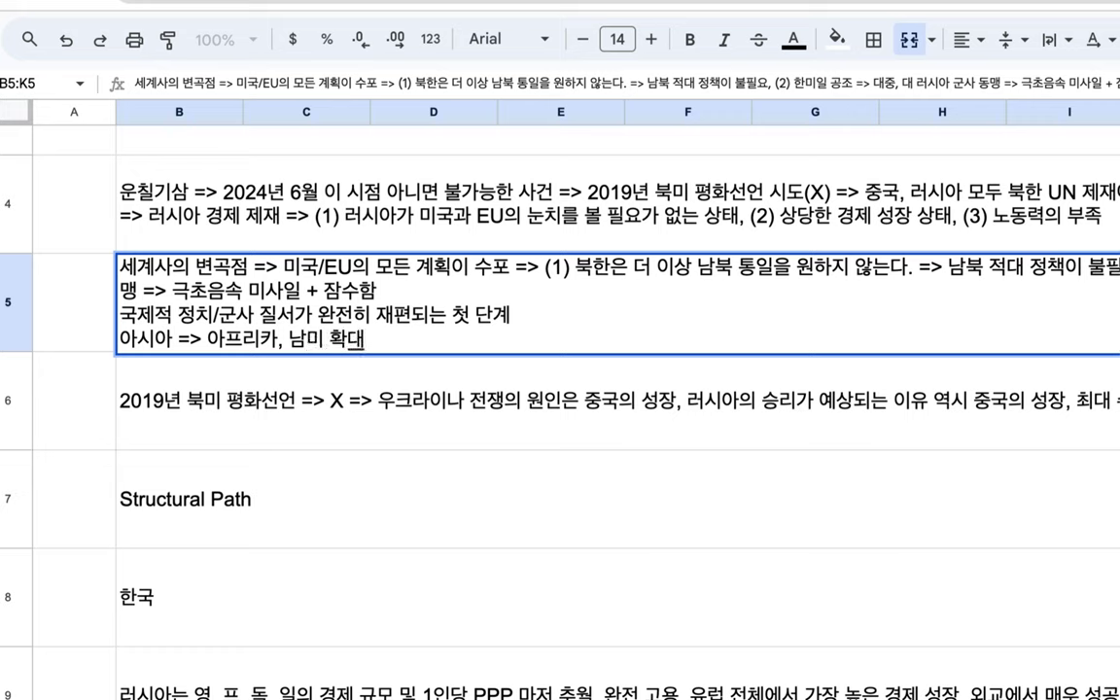
# Join the "아시아" line in row 5 to the end of the line above it with "=>".
pyautogui.click(122, 338)
pyautogui.press('BackSpace')
pyautogui.write('=> 아시아 => 아프리카, 남미 확대')
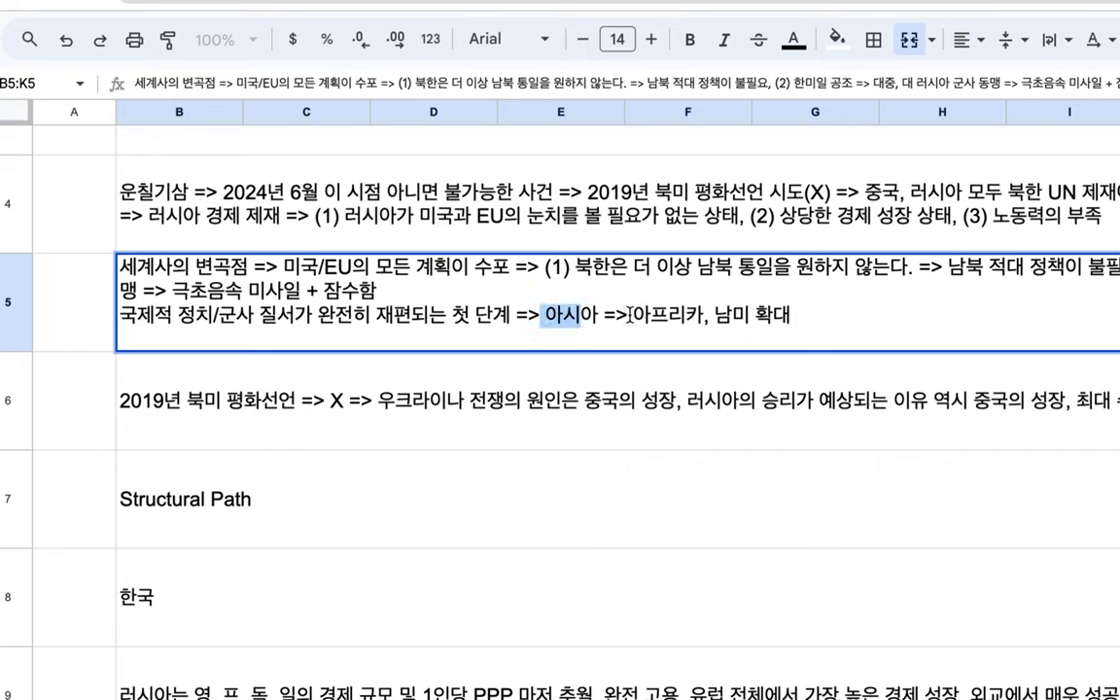
# Highlight "아프리카, 남미 확대" in the row 5 cell for emphasis and finish editing that cell.
pyautogui.moveTo(633, 314); pyautogui.dragTo(817, 323)
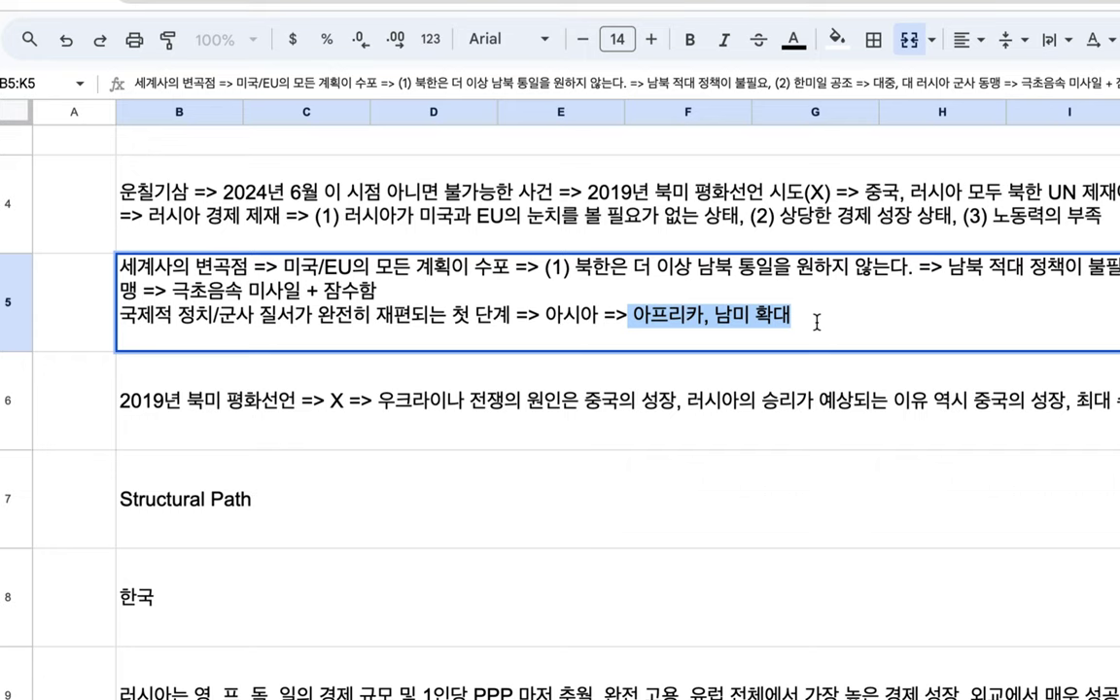
pyautogui.click(817, 322)
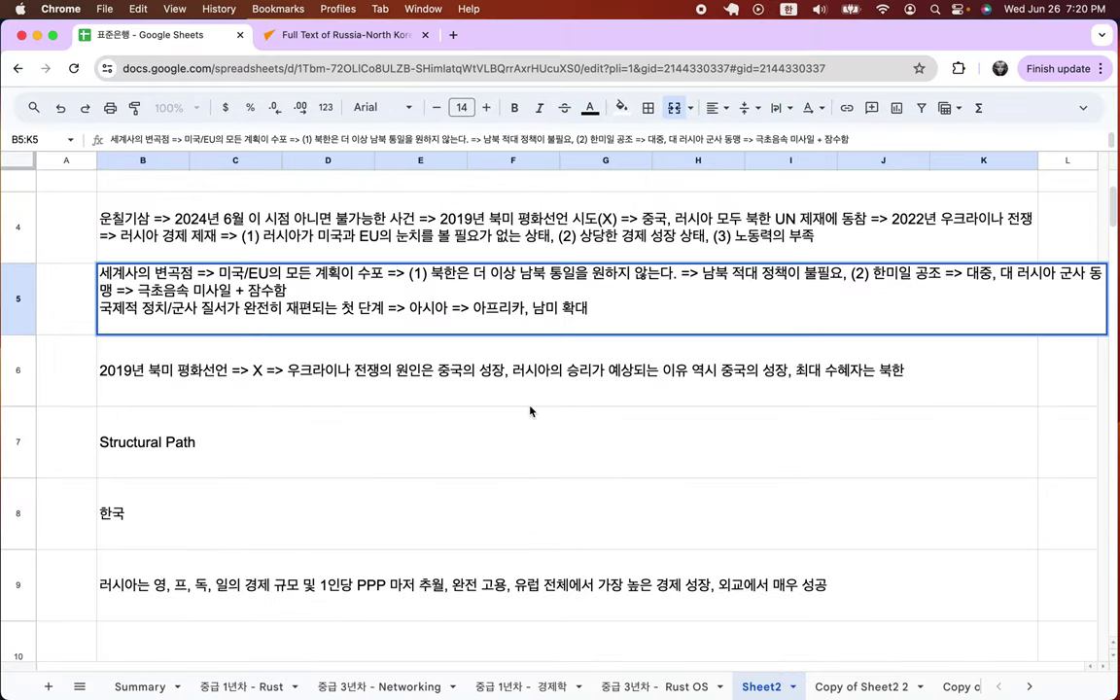
pyautogui.click(638, 401)
# Remove the word "어쩌면" from the parenthesised phrase in the row 1 title so it reads "(당연한)".
pyautogui.scroll(1, 711, 434)
pyautogui.scroll(3, 530, 411)
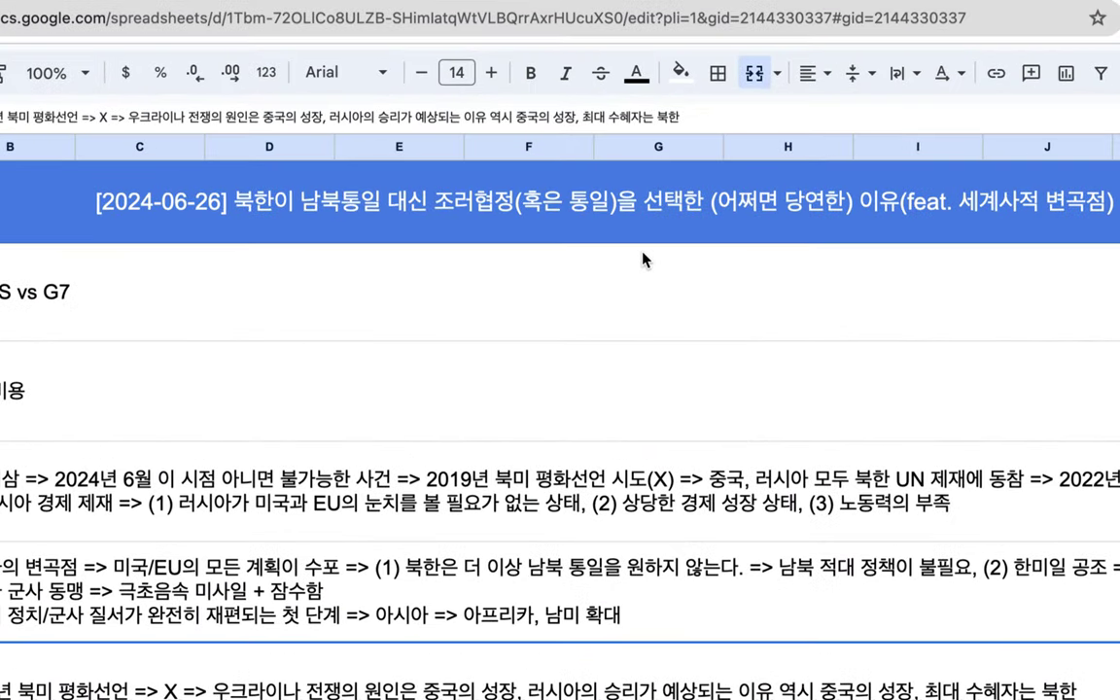
pyautogui.click(298, 202)
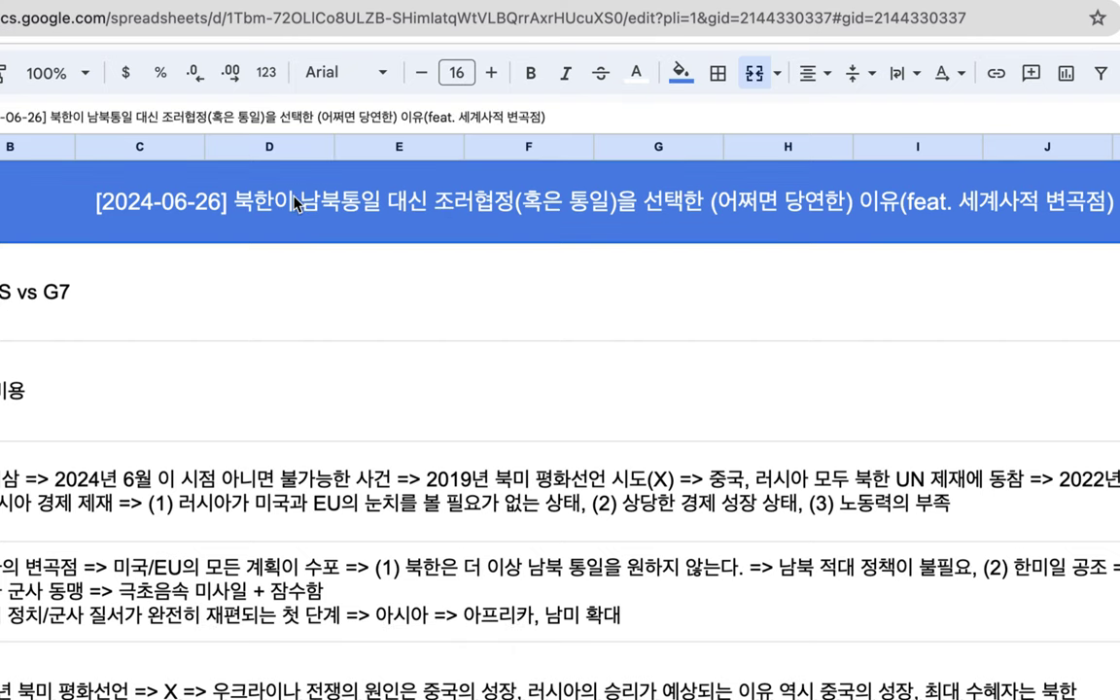
pyautogui.doubleClick(297, 202)
pyautogui.moveTo(306, 177); pyautogui.dragTo(358, 177)
pyautogui.moveTo(436, 177); pyautogui.dragTo(486, 177)
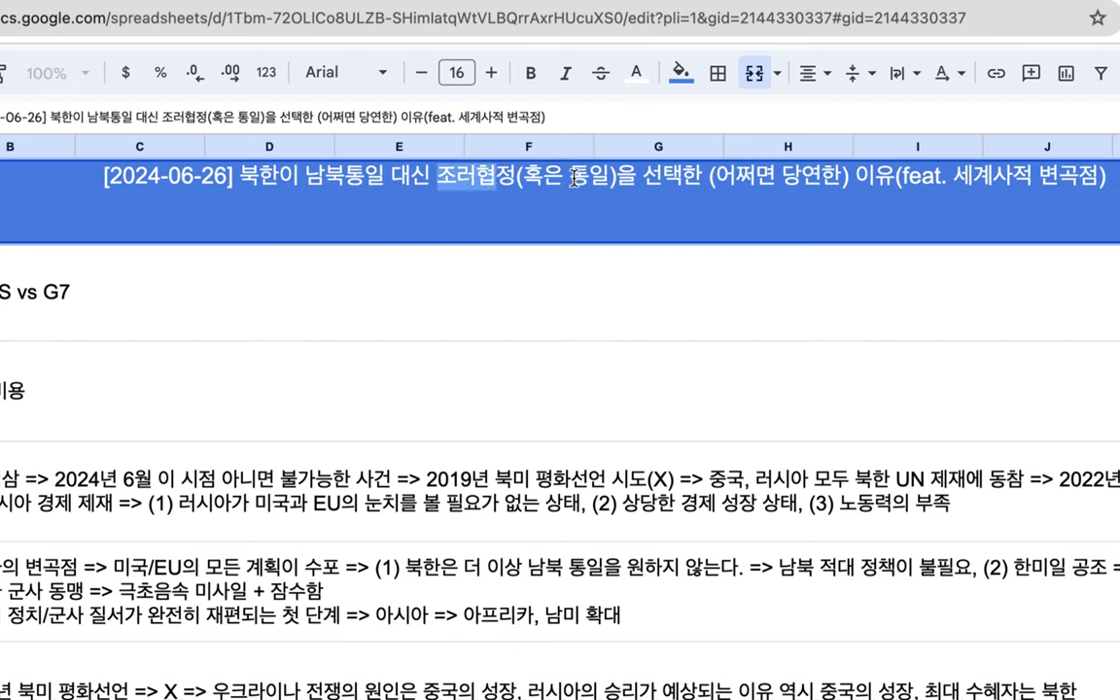
pyautogui.click(513, 177)
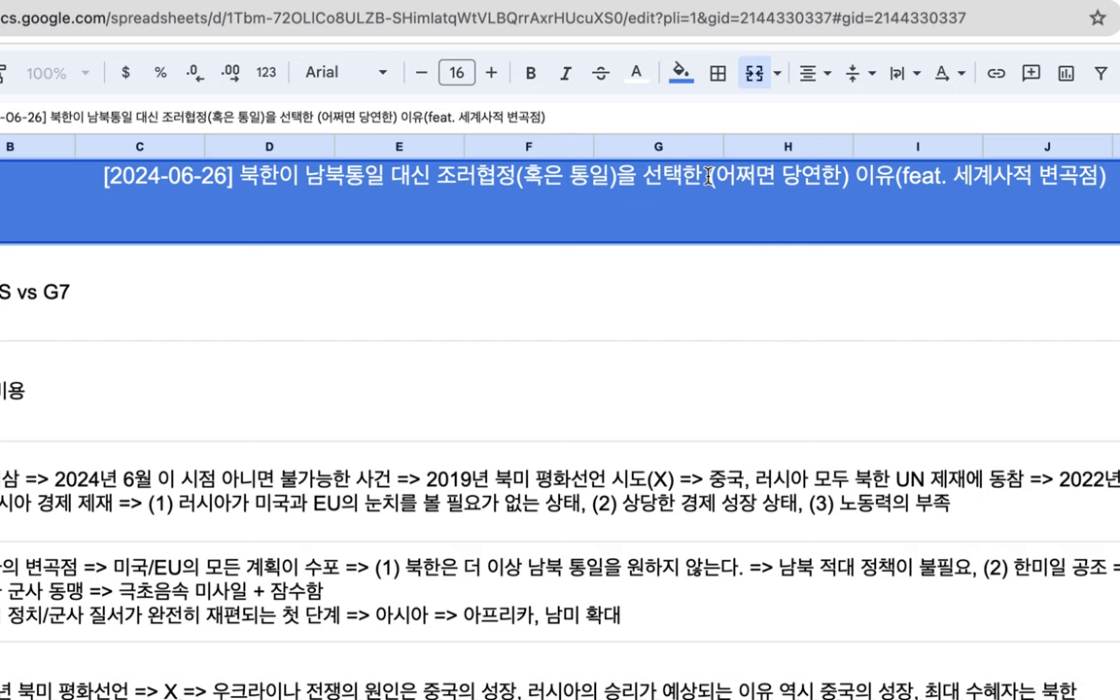
pyautogui.moveTo(702, 177); pyautogui.dragTo(856, 181)
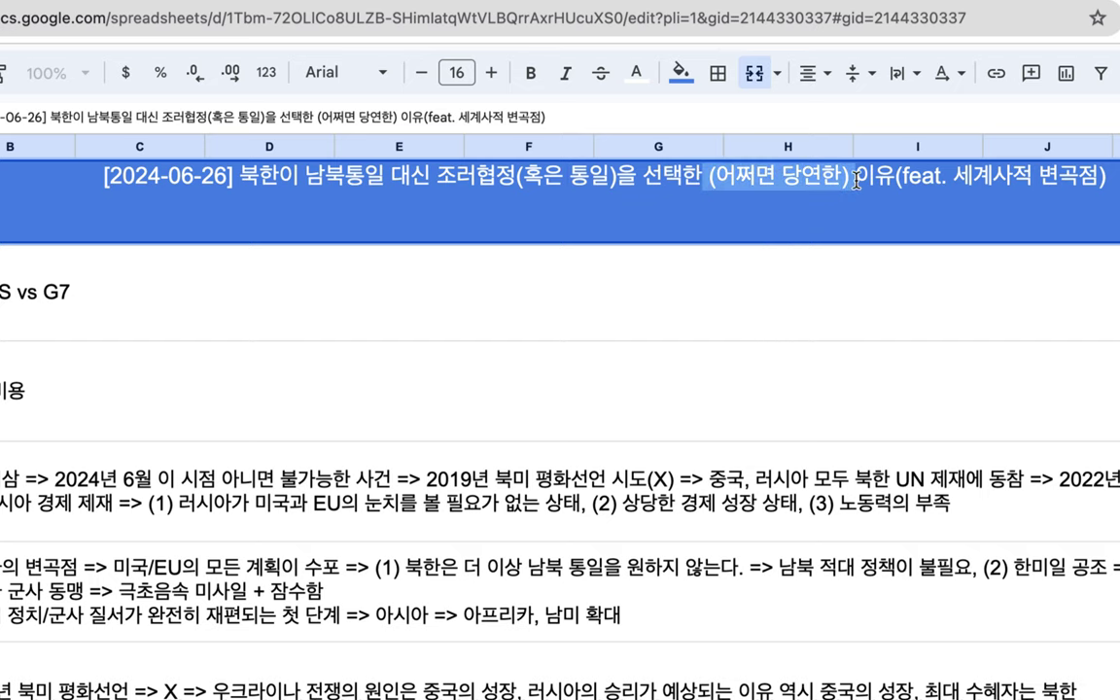
pyautogui.doubleClick(742, 173)
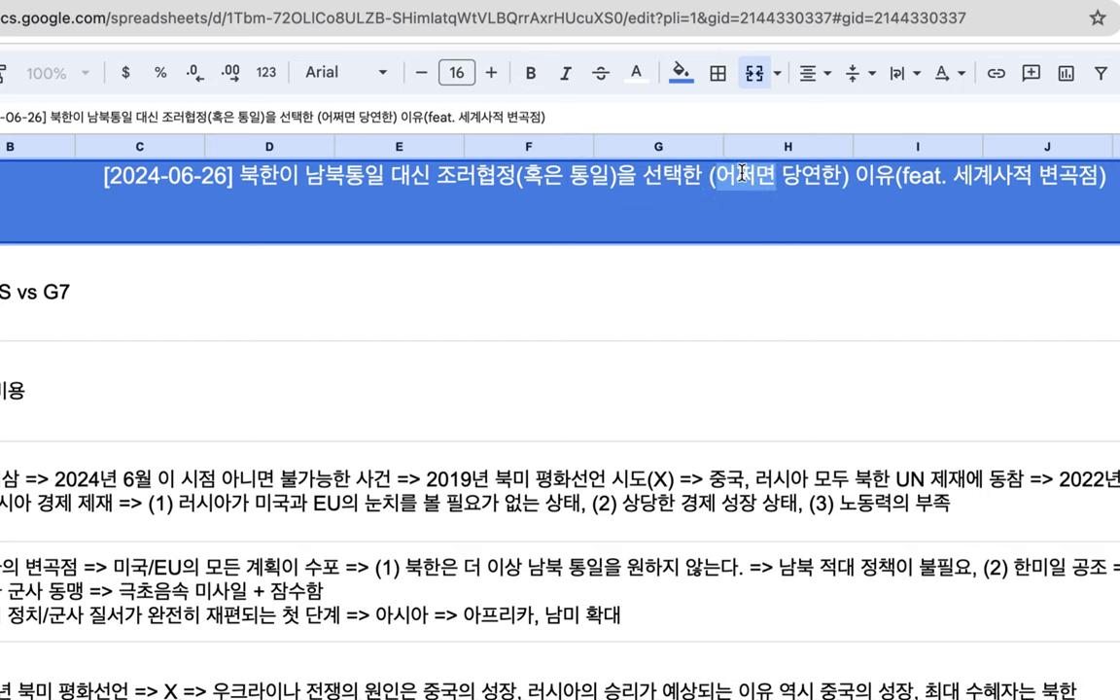
pyautogui.press('BackSpace')
pyautogui.press('Delete')
pyautogui.click(687, 280)
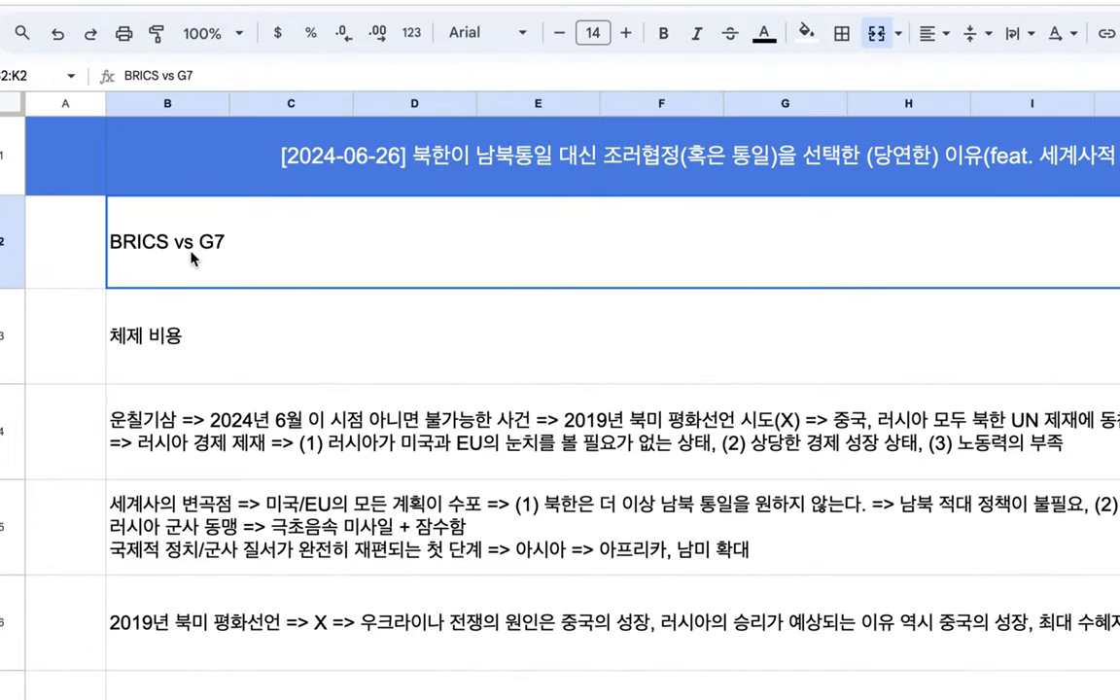
# Below "BRICS vs G7" in the row 2 cell, leave a blank line and add "남북 통일 => 한국의 경제 지원(통일 비용)".
pyautogui.doubleClick(275, 242)
pyautogui.hotkey('alt', 'Return')
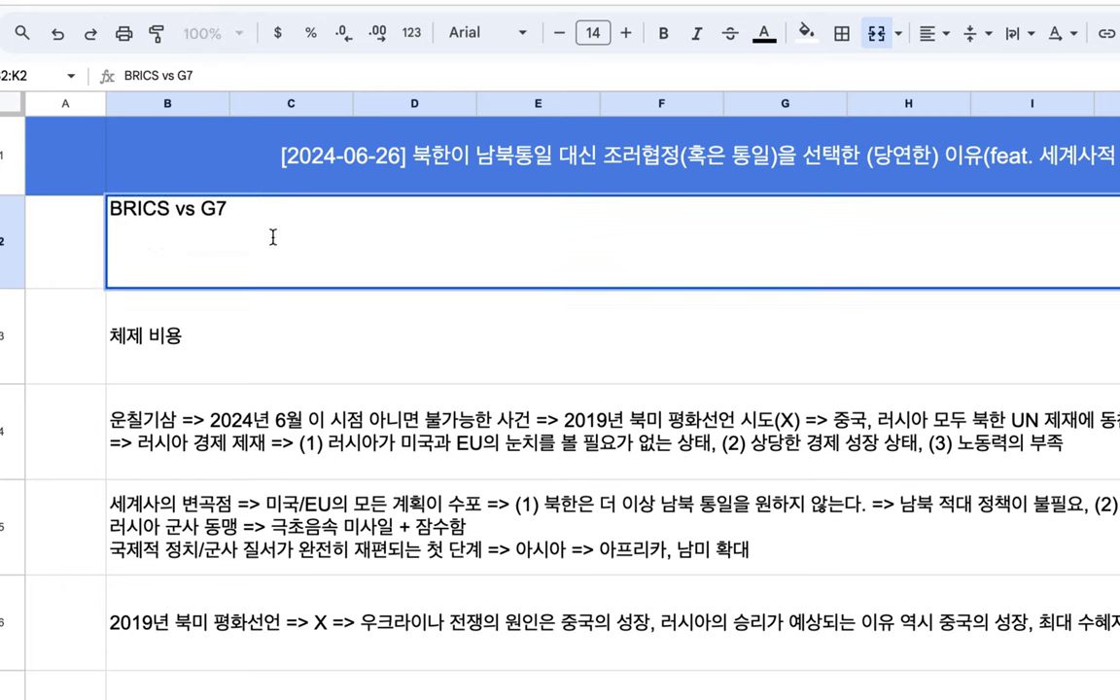
pyautogui.write('남북 통일')
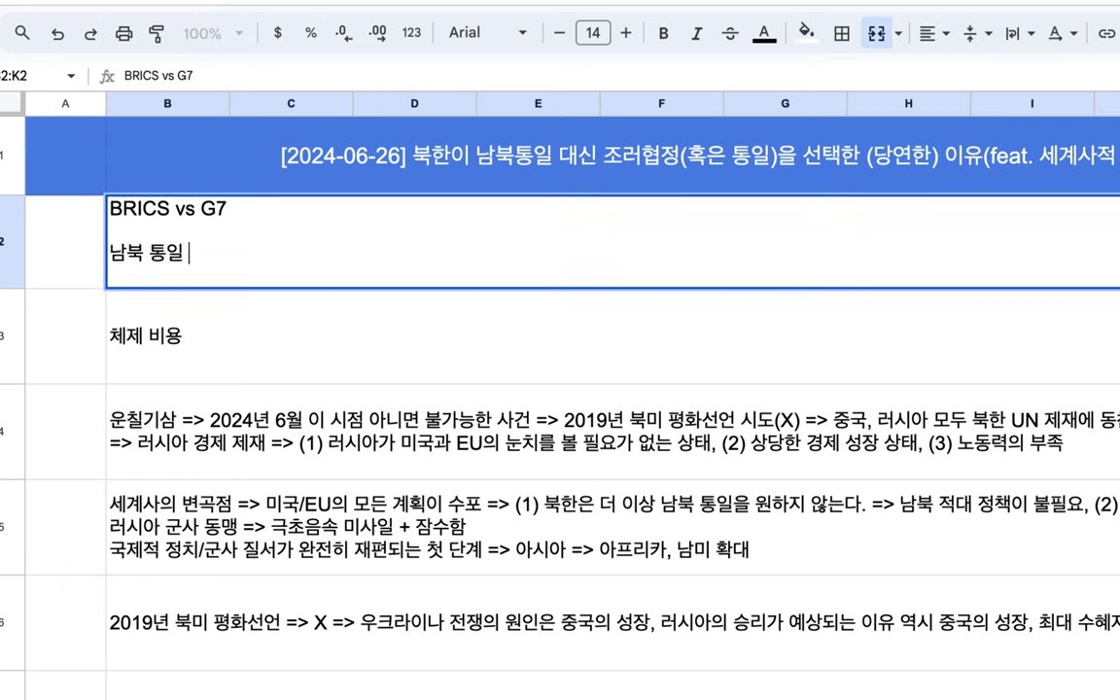
pyautogui.write(' => 한국의 경제 지원')
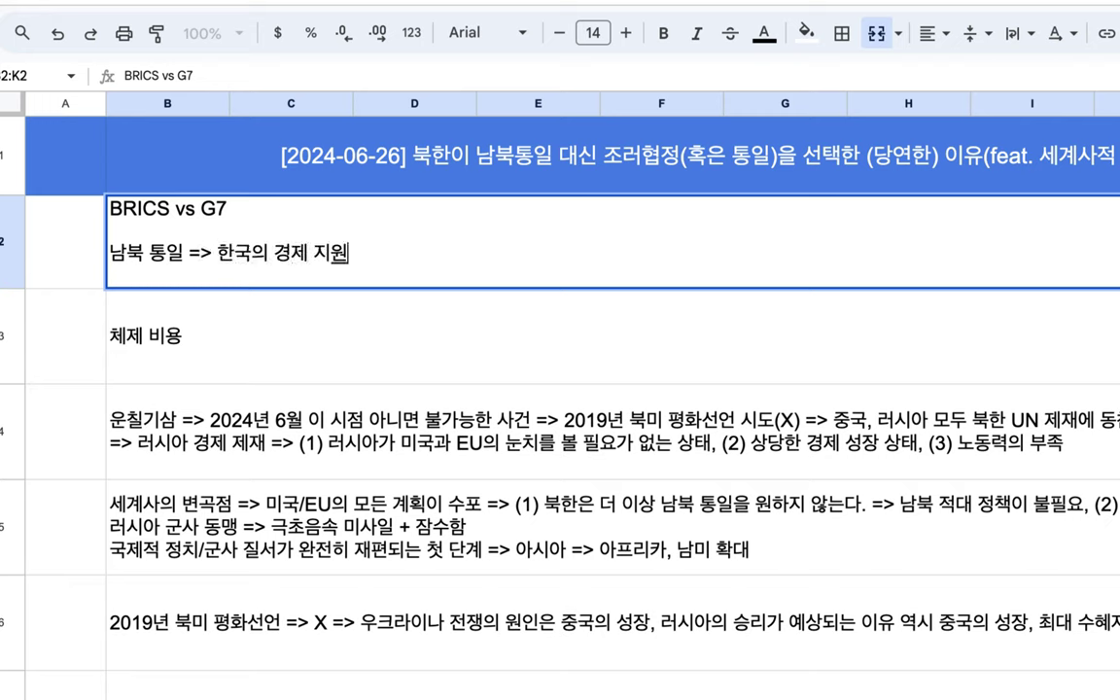
pyautogui.write('(통일 빙')
pyautogui.write('용)')
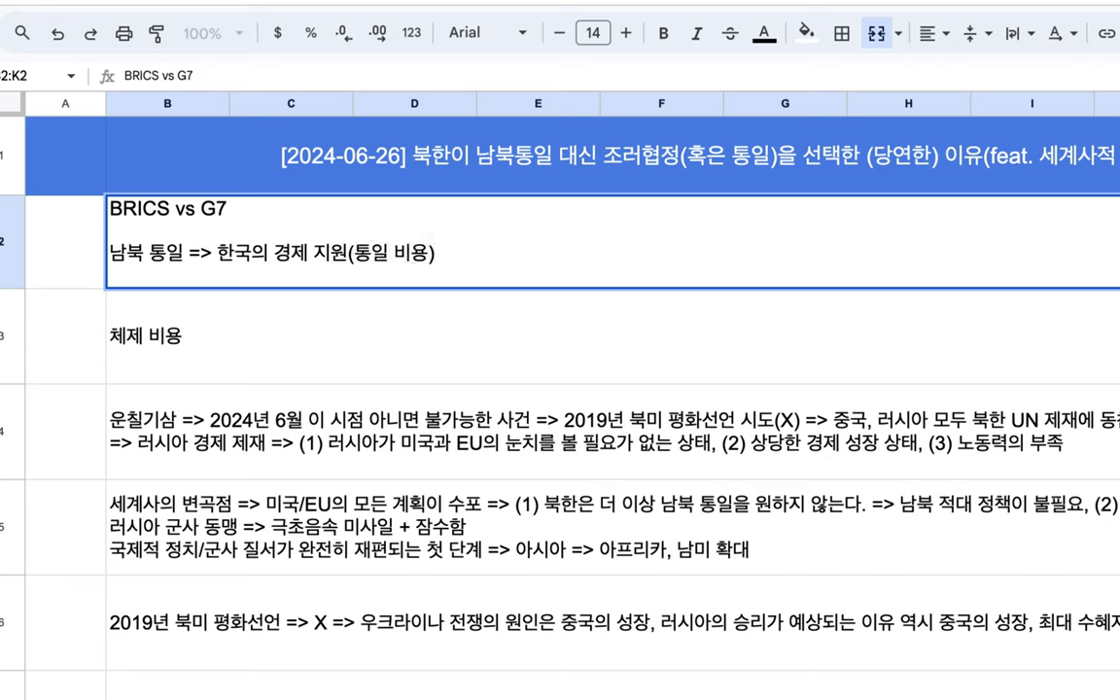
# Extend the "남북 통일" line in row 2 with "=> 한국과 미국/EU 간 무역" and highlight parts of the cell's text for emphasis.
pyautogui.write(' => 미국/EU')
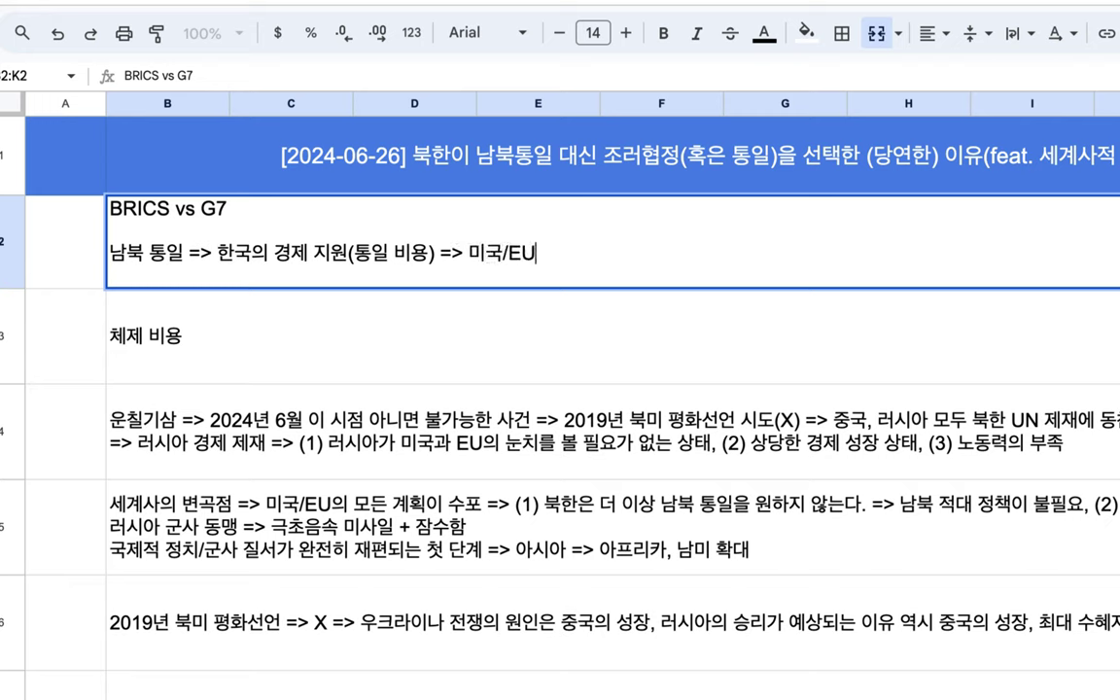
pyautogui.write(' 무역')
pyautogui.click(469, 253)
pyautogui.write('한ㄱ국과')
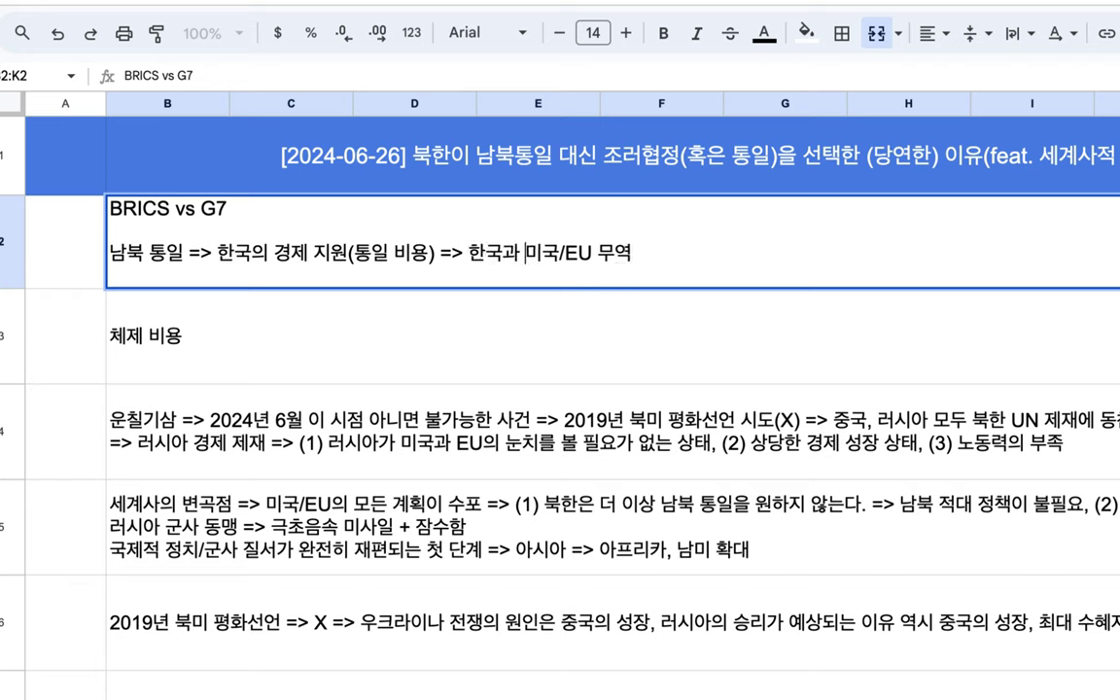
pyautogui.click(609, 255)
pyautogui.write('간')
pyautogui.moveTo(218, 253); pyautogui.dragTo(649, 255)
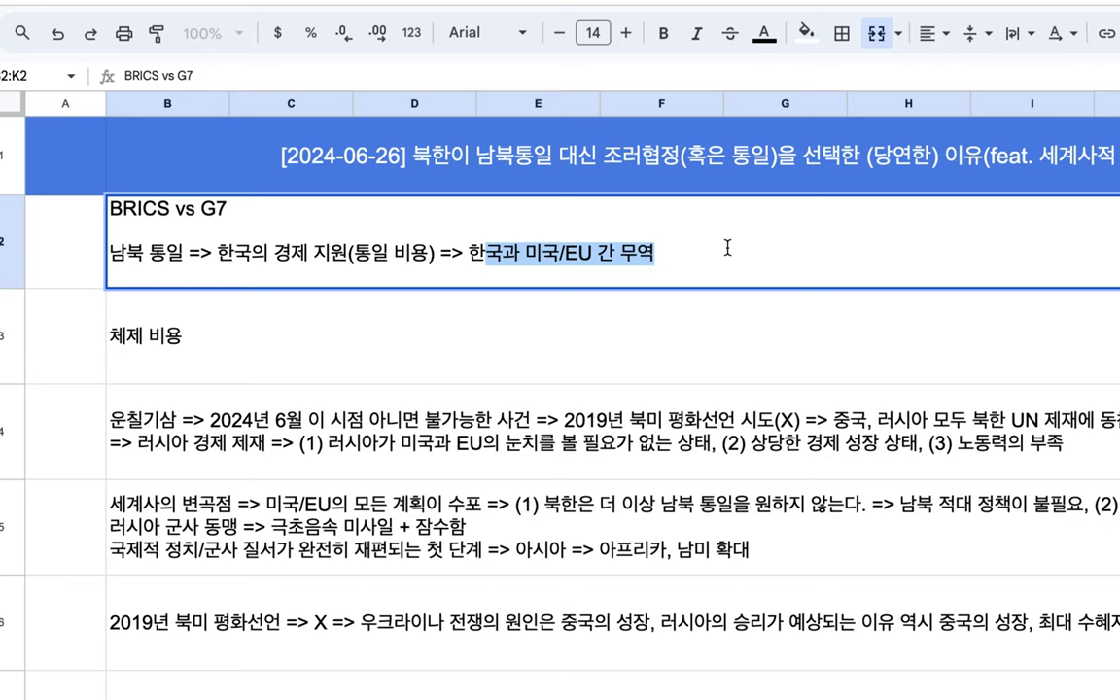
pyautogui.moveTo(136, 208); pyautogui.dragTo(227, 208)
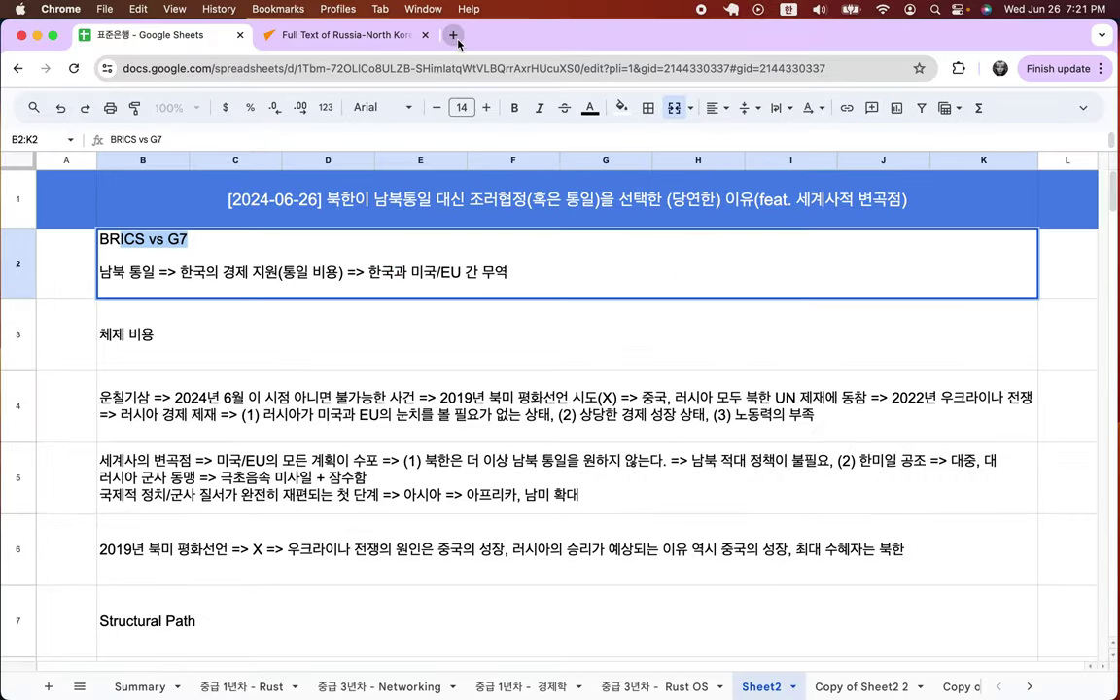
# Search Google in a new browser tab for "gdp comparison g7 vs brics".
pyautogui.press('super+t')
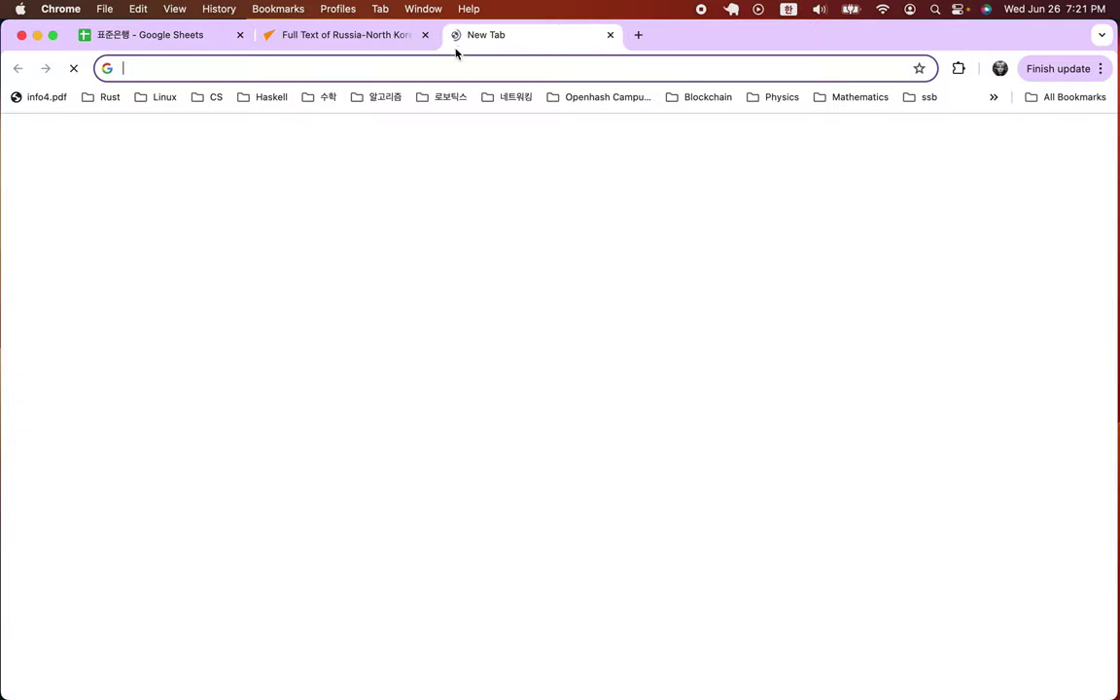
pyautogui.write('r')
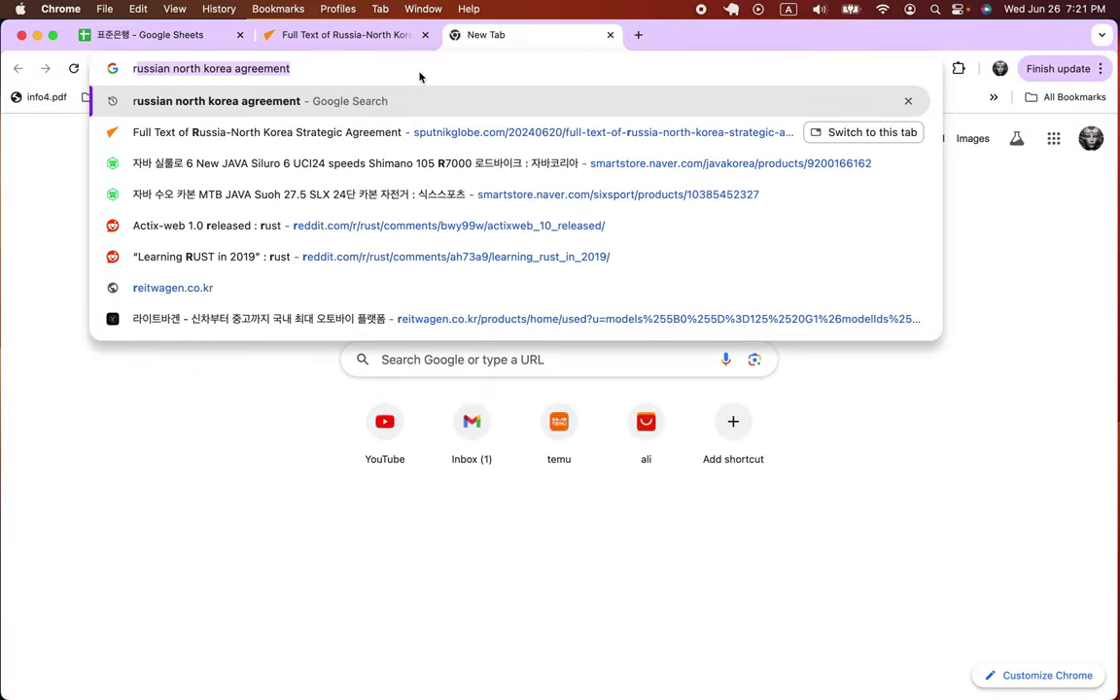
pyautogui.write('b')
pyautogui.press('BackSpace')
pyautogui.press('BackSpace')
pyautogui.press('BackSpace')
pyautogui.write('bri')
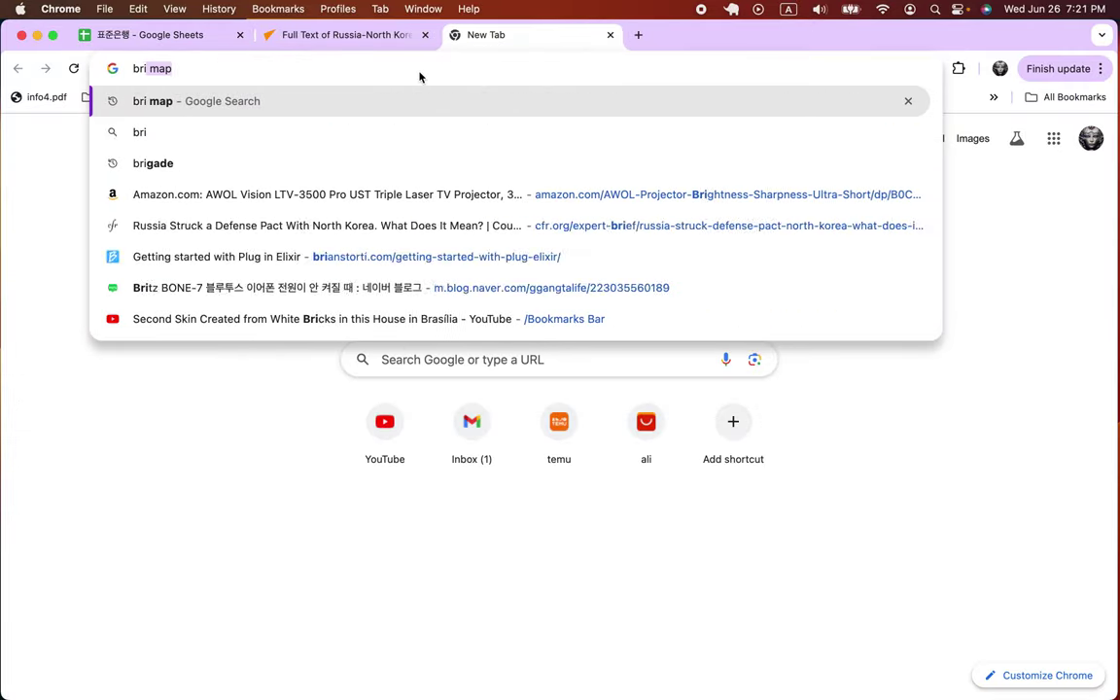
pyautogui.write('cks')
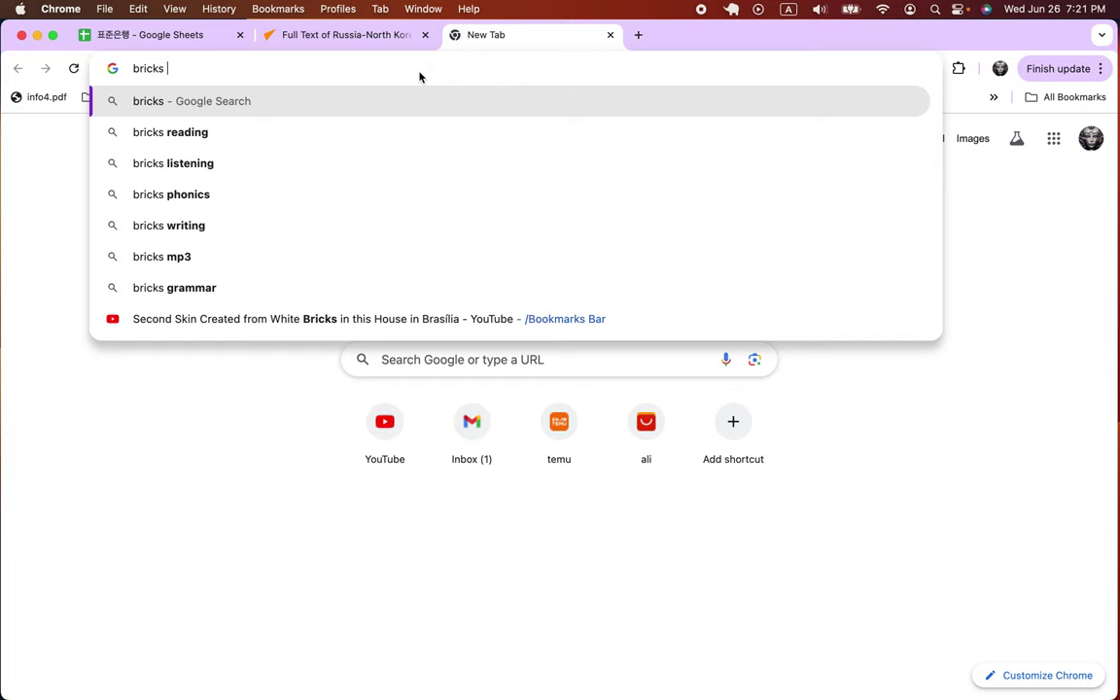
pyautogui.write(' g7')
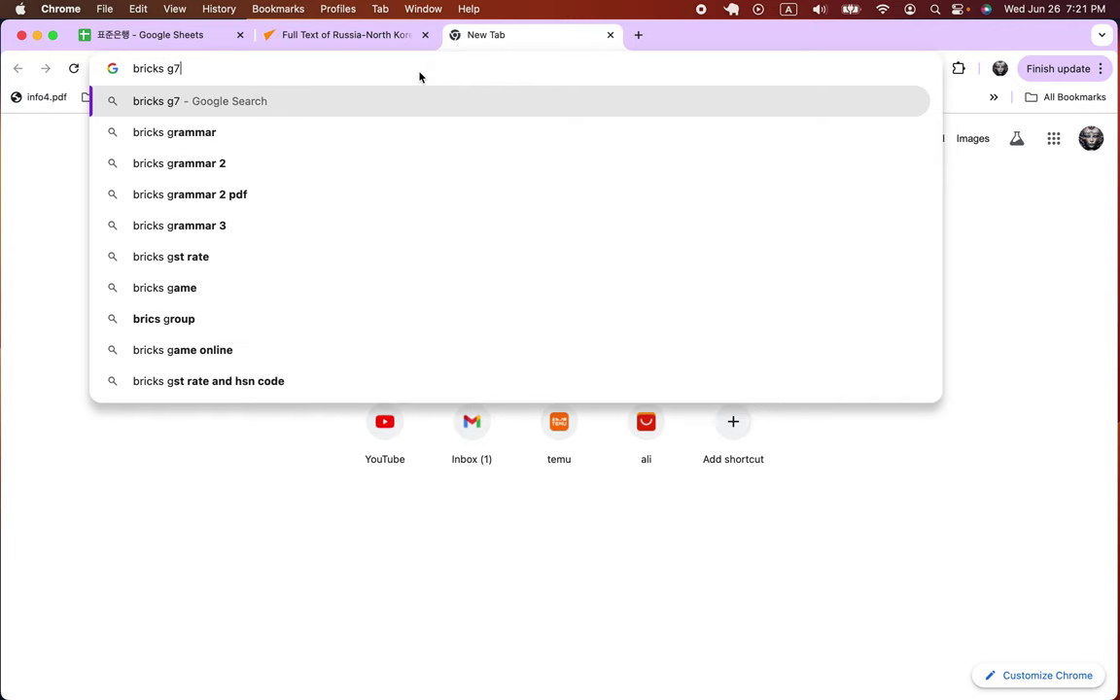
pyautogui.write(' gdp co')
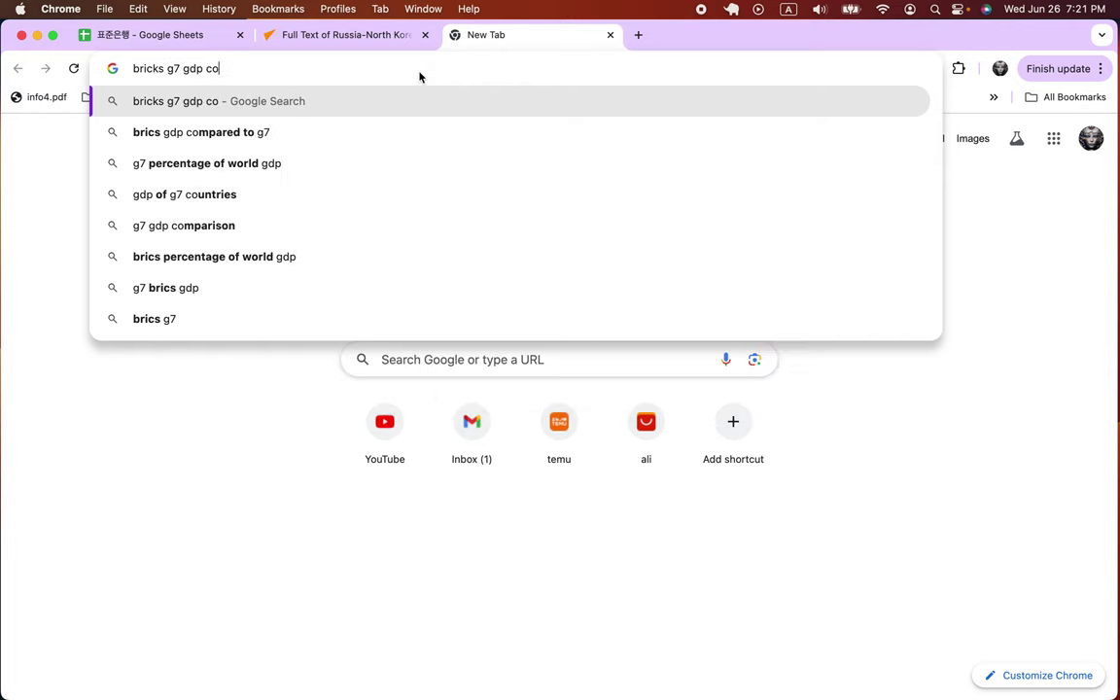
pyautogui.write('mparision')
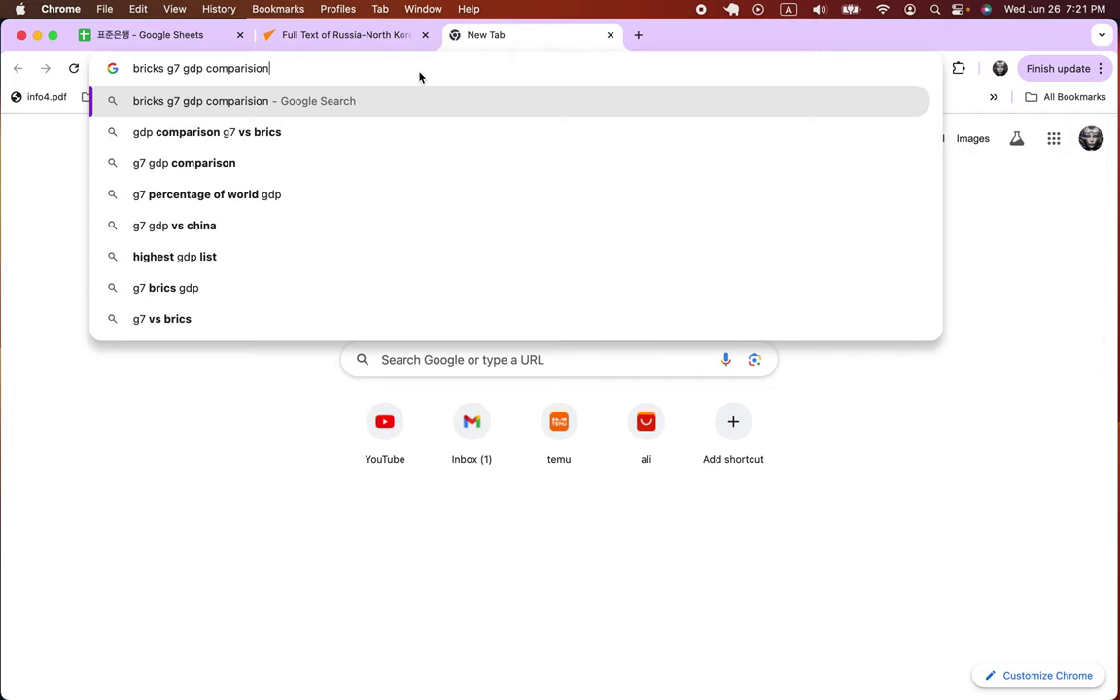
pyautogui.click(280, 135)
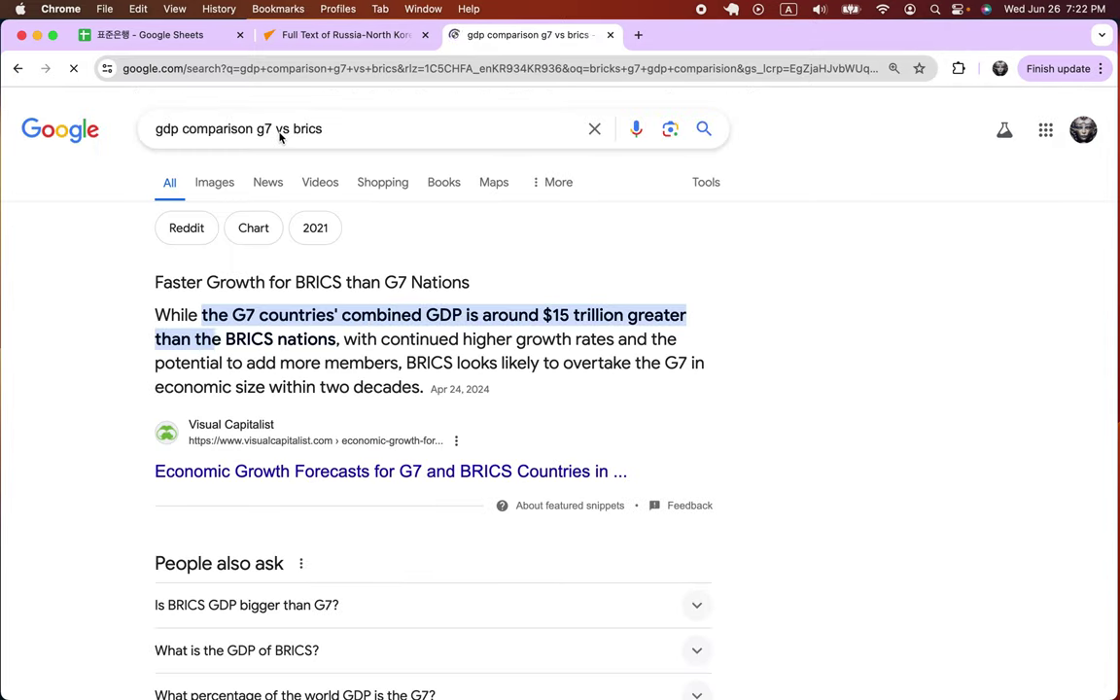
# Examine Statista's "The Rise of the BRICS" chart among the image results and return to the notes spreadsheet.
pyautogui.click(213, 186)
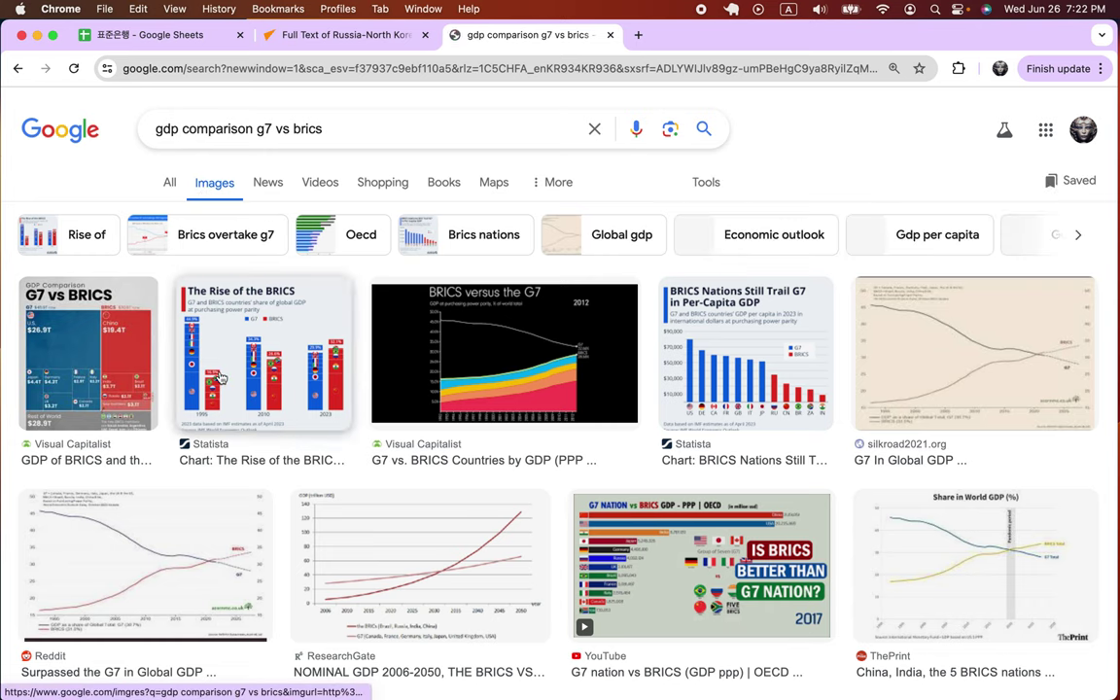
pyautogui.click(220, 377)
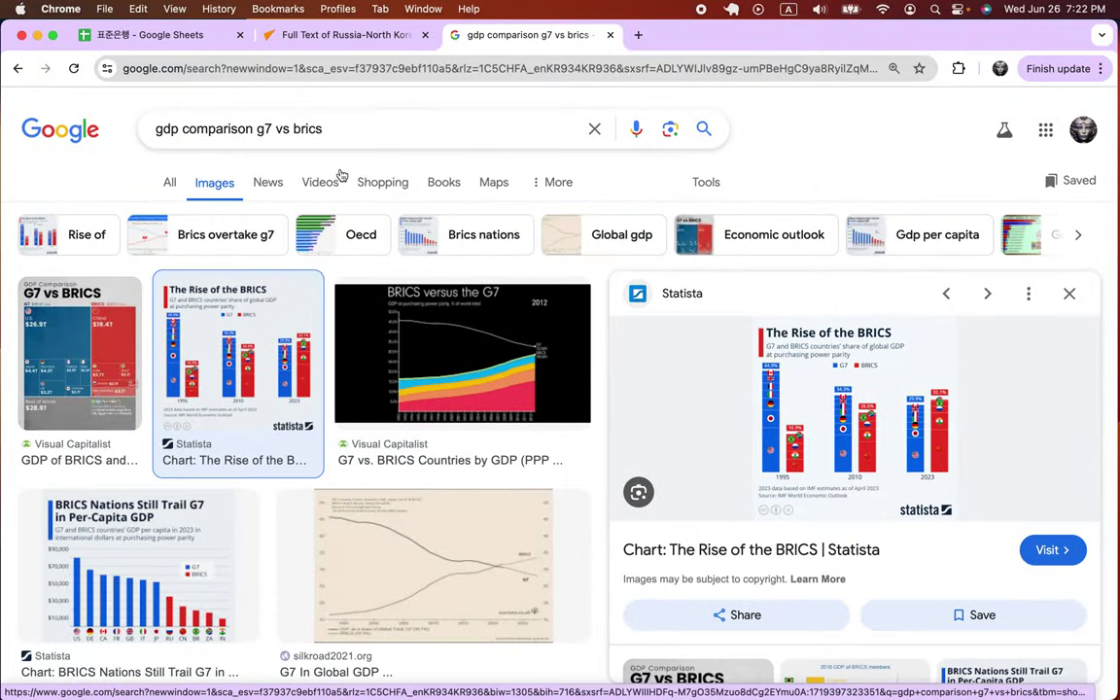
pyautogui.click(176, 37)
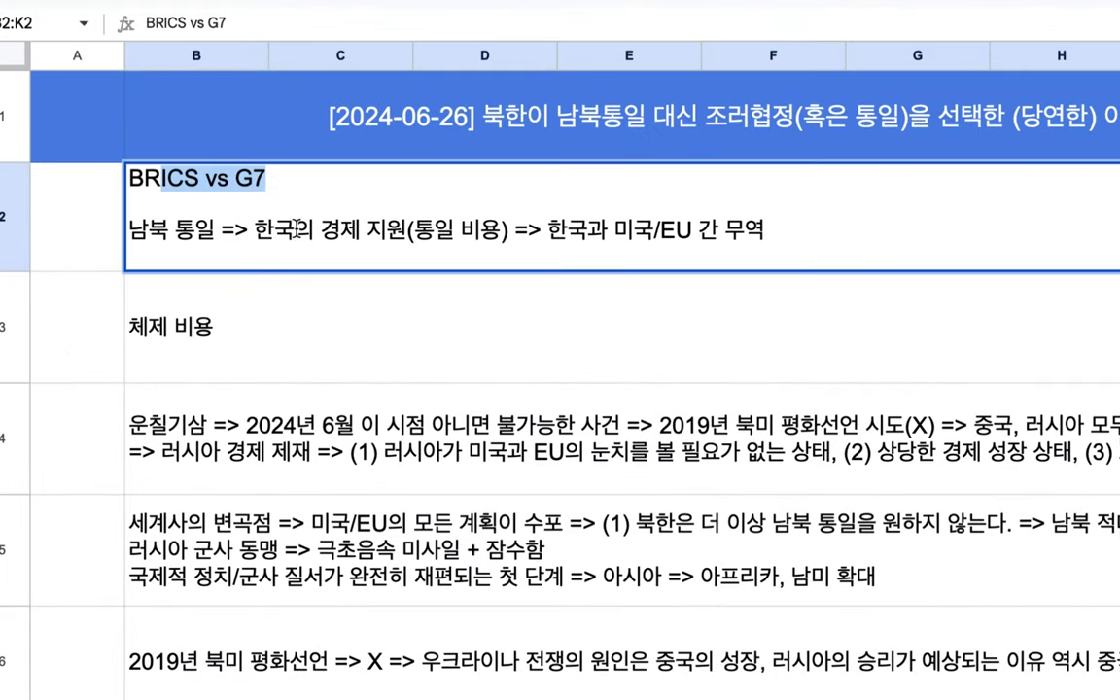
# Extend the "BRICS vs G7" line in row 2 with "=> 러시아와 중국은 향후 지속적 성장 vs. 북미/EU는 쇠락".
pyautogui.click(209, 239)
pyautogui.write('=> ')
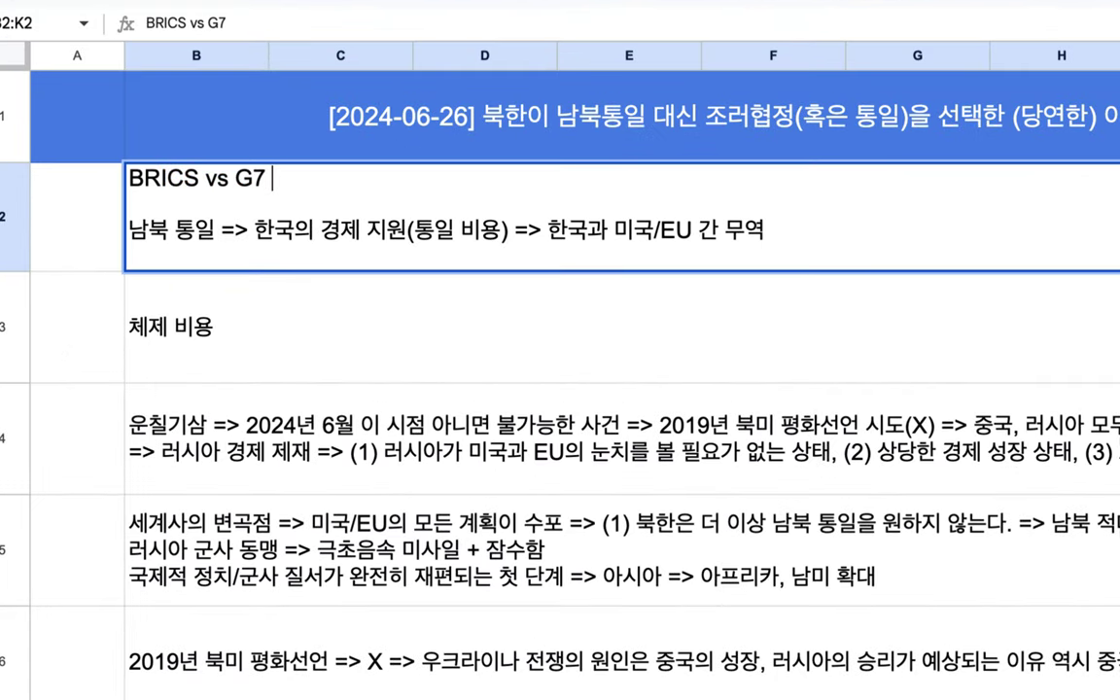
pyautogui.write('fj')
pyautogui.press('BackSpace')
pyautogui.press('BackSpace')
pyautogui.write('러시아와 중국은 ')
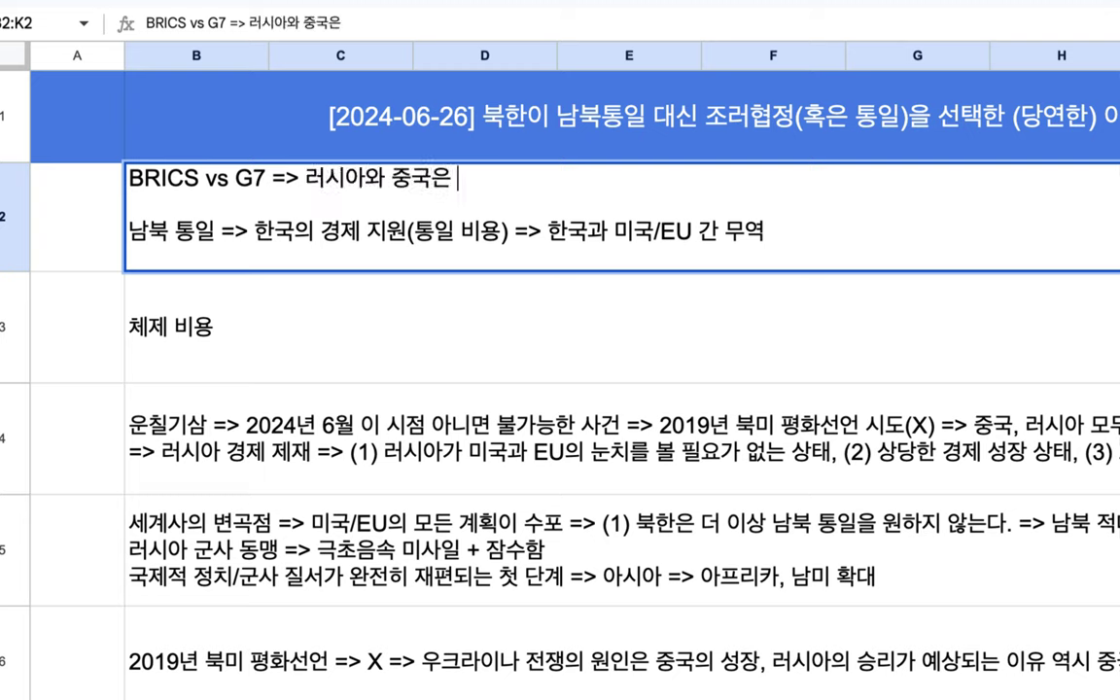
pyautogui.write('향후 짓')
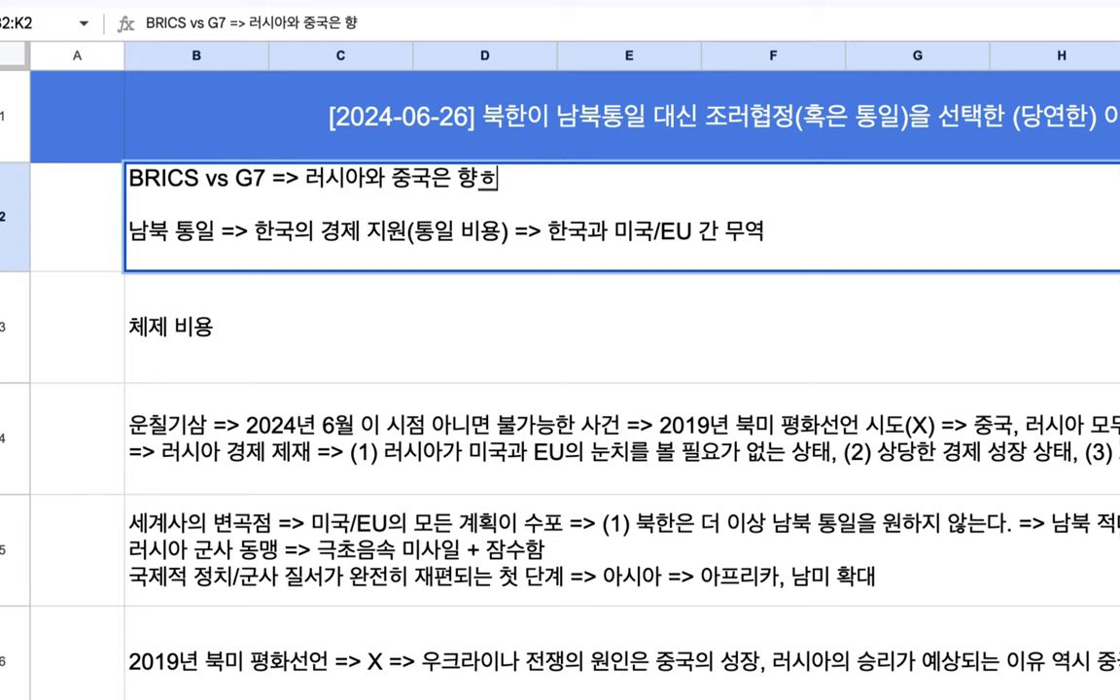
pyautogui.write('속적 성')
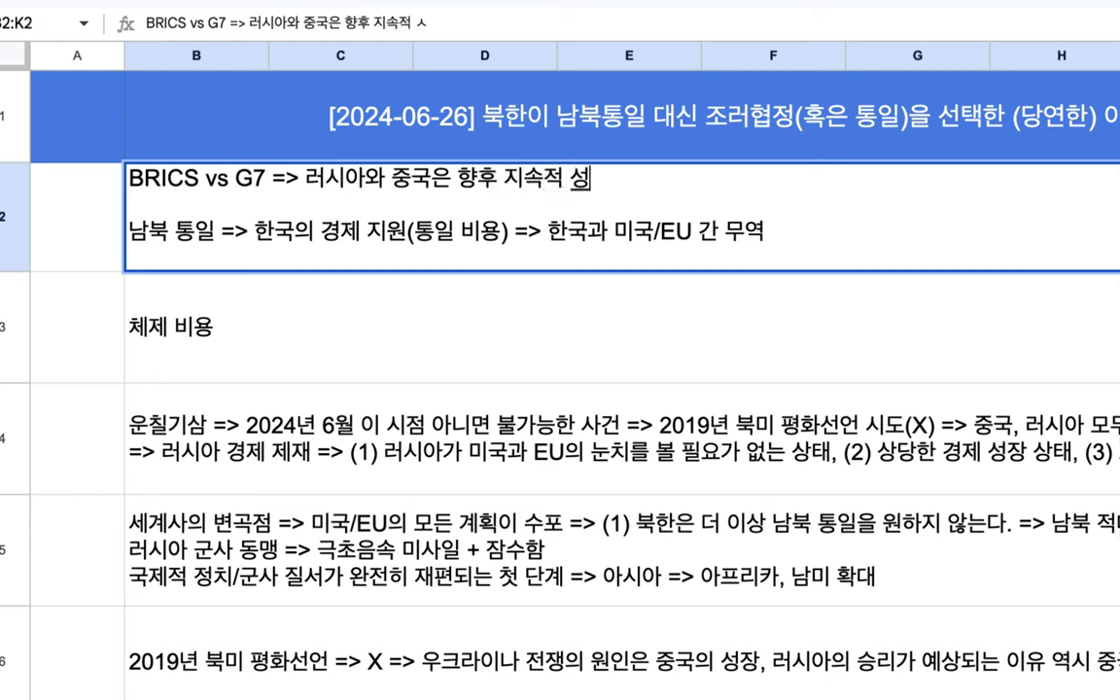
pyautogui.write('장 vs. 북미')
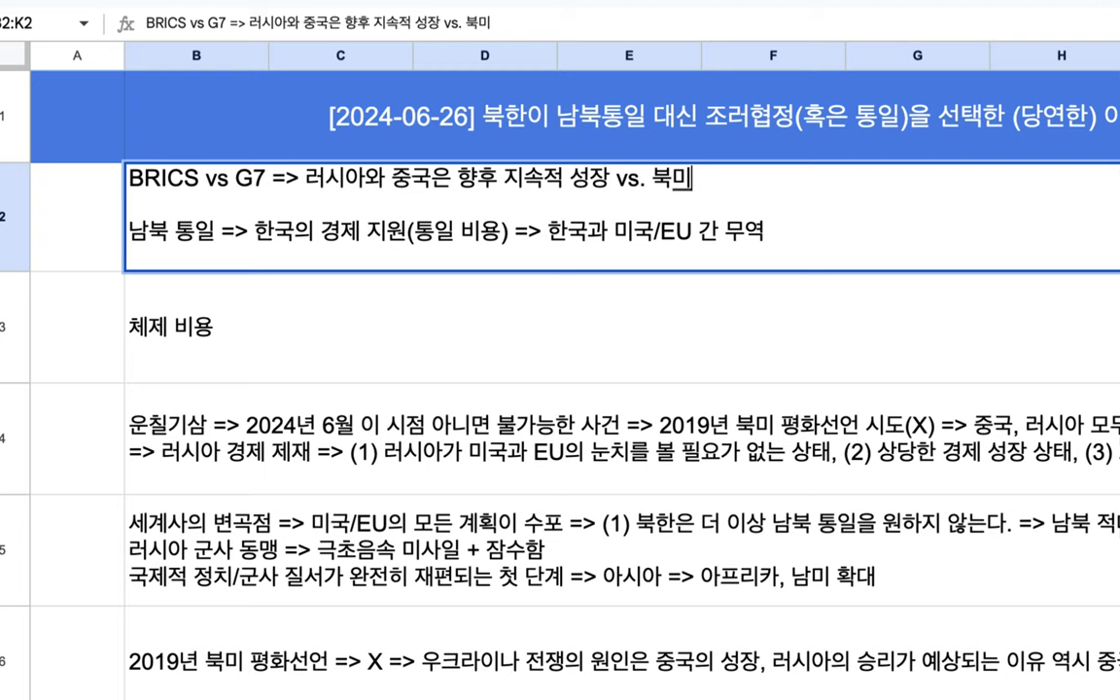
pyautogui.write('/EU')
pyautogui.write('는 쇠락')
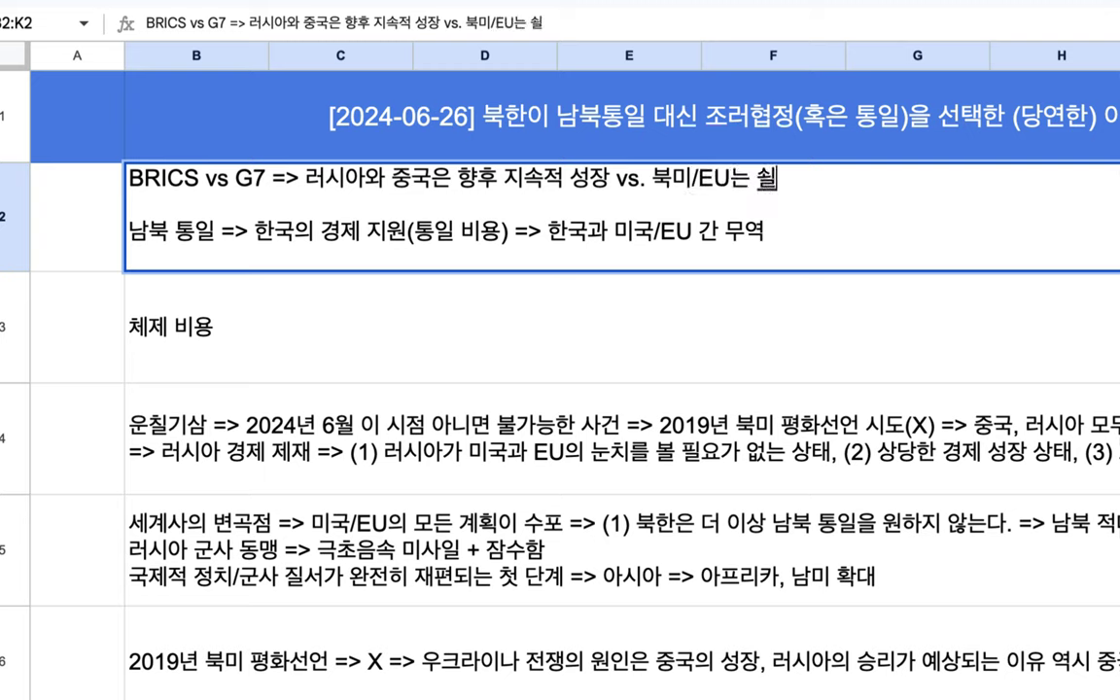
# Append "=> 한일대의 쇠락" to the end of the "BRICS vs G7" line in row 2.
pyautogui.write(' => 히')
pyautogui.write('한일대')
pyautogui.write('의 쇠')
pyautogui.write('락')
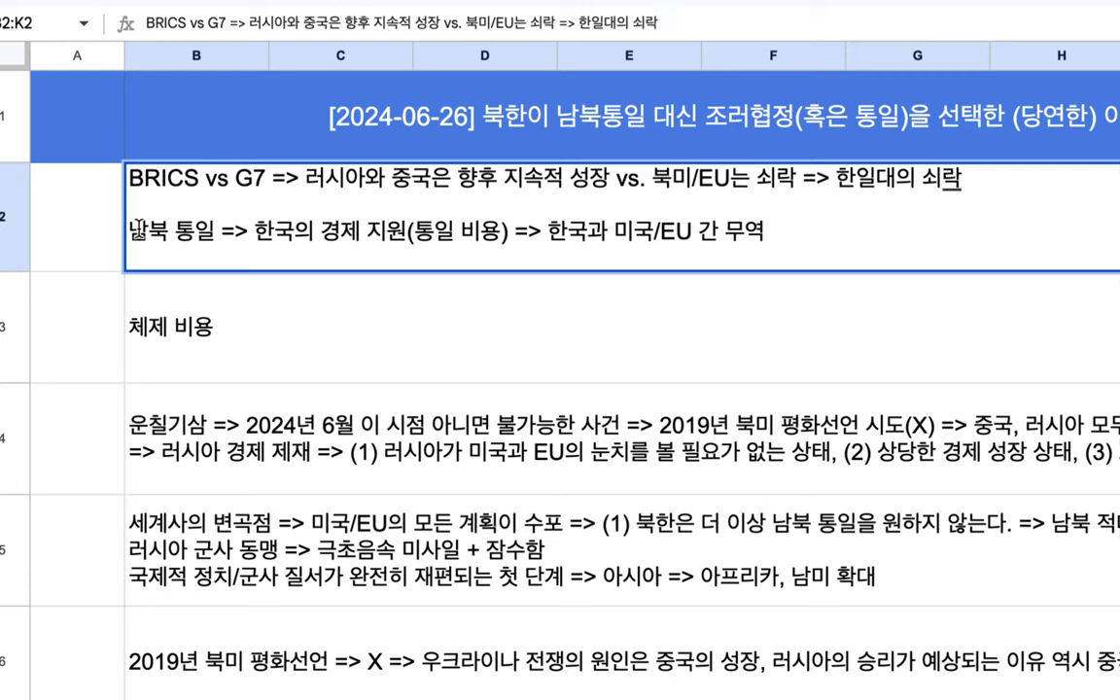
# Start a new line reading "조러 협정(연방)" below the "남북 통일" line in row 2.
pyautogui.moveTo(275, 231); pyautogui.dragTo(497, 237)
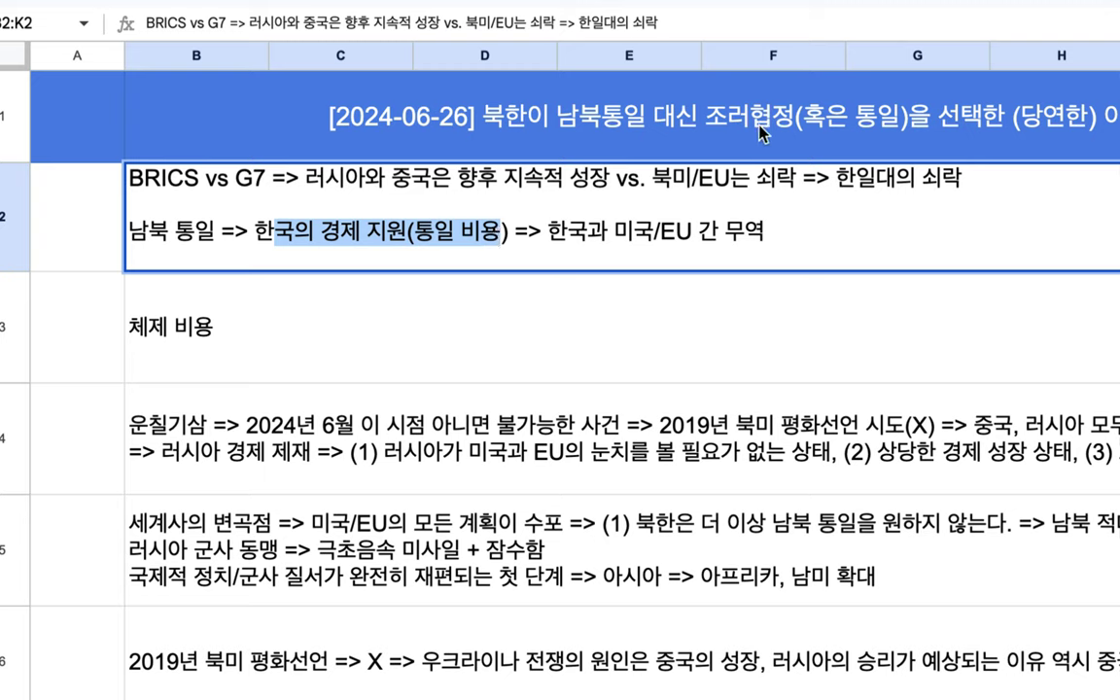
pyautogui.click(769, 235)
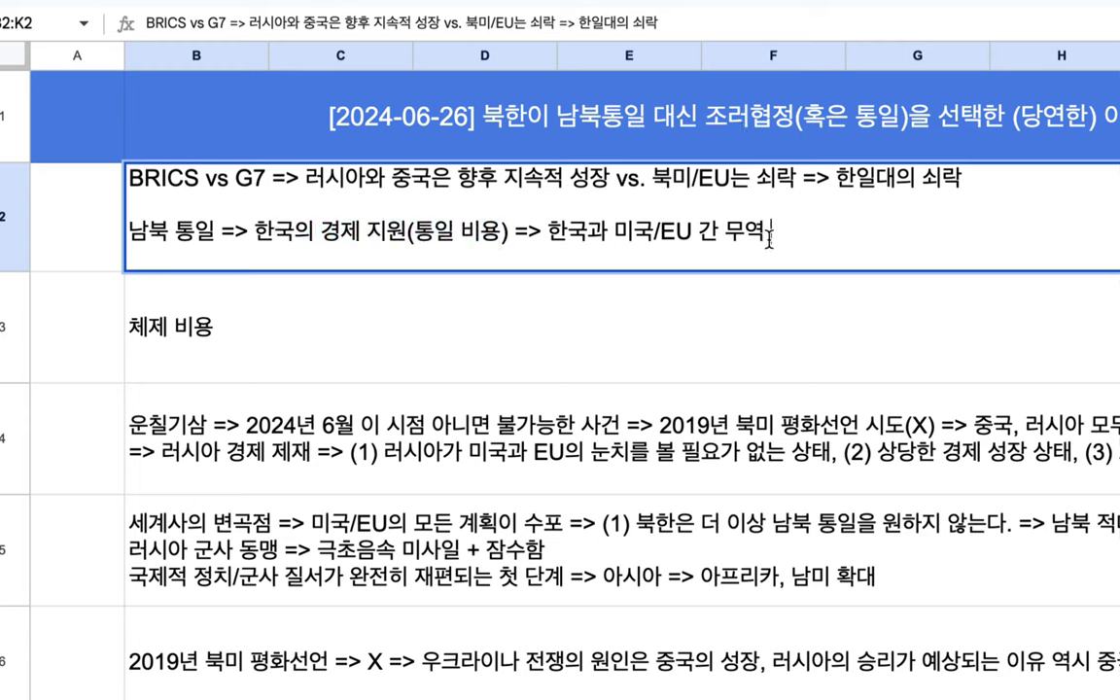
pyautogui.hotkey('alt', 'Return')
pyautogui.write('러시아')
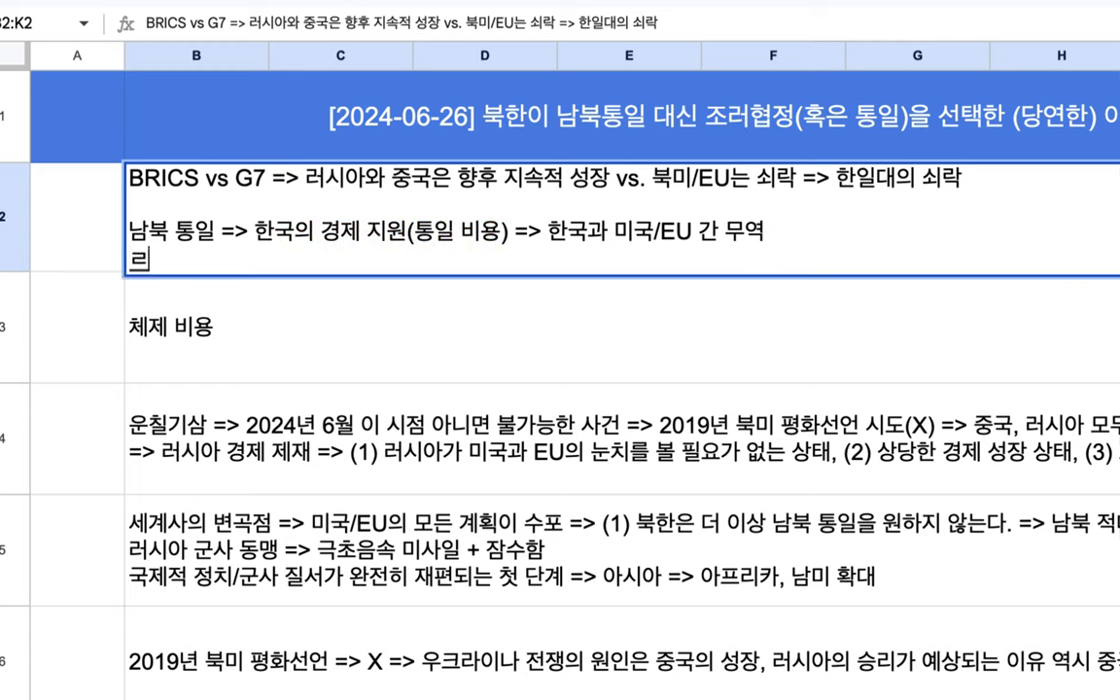
pyautogui.press('BackSpace')
pyautogui.press('BackSpace')
pyautogui.press('BackSpace')
pyautogui.write('조러 협정')
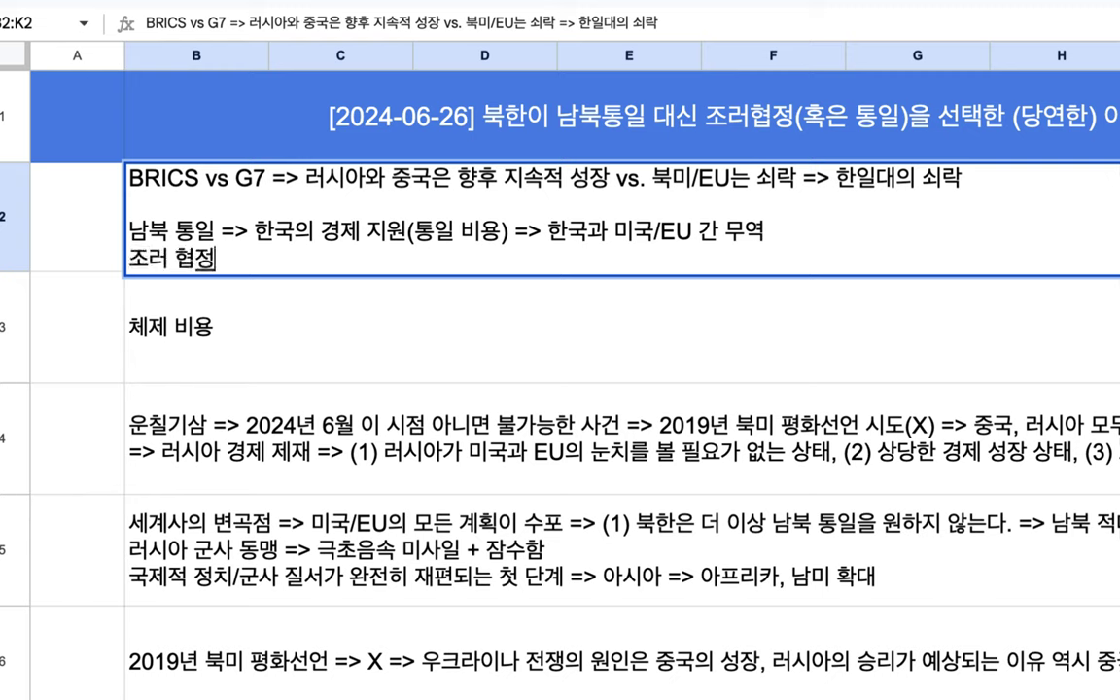
pyautogui.write('(연방')
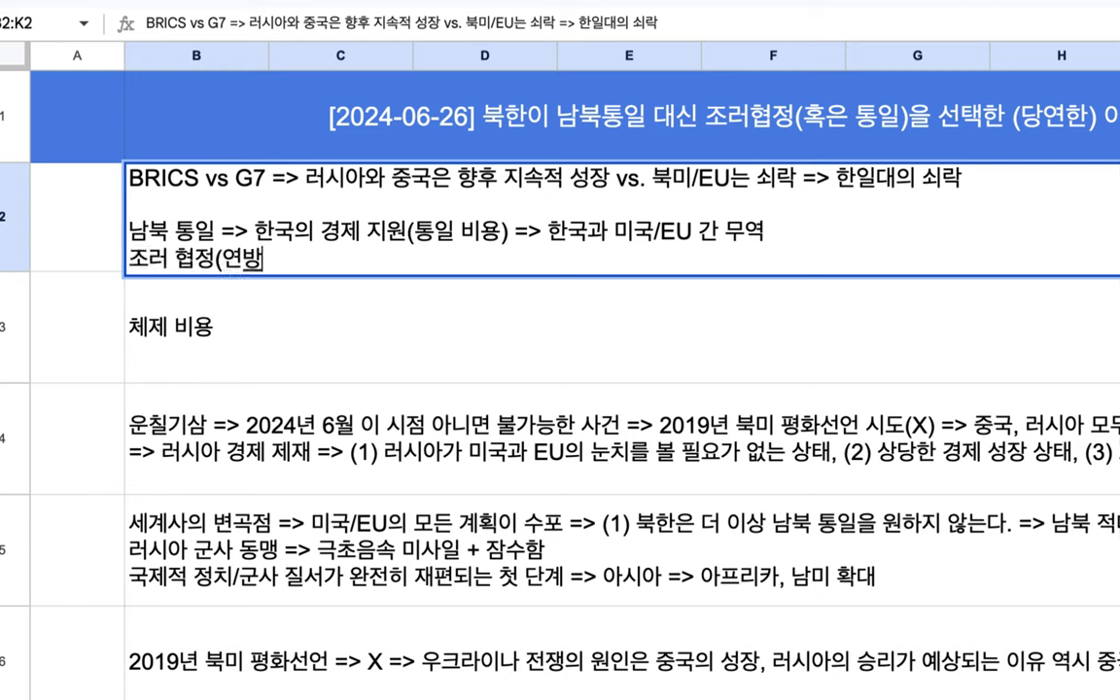
# Extend the "조러 협정(연방)" line in row 2 with "=> 1차 러시아의 지원, 2차 중국의 지원" and finish editing the cell.
pyautogui.write(') => 1차 러시아의 지원')
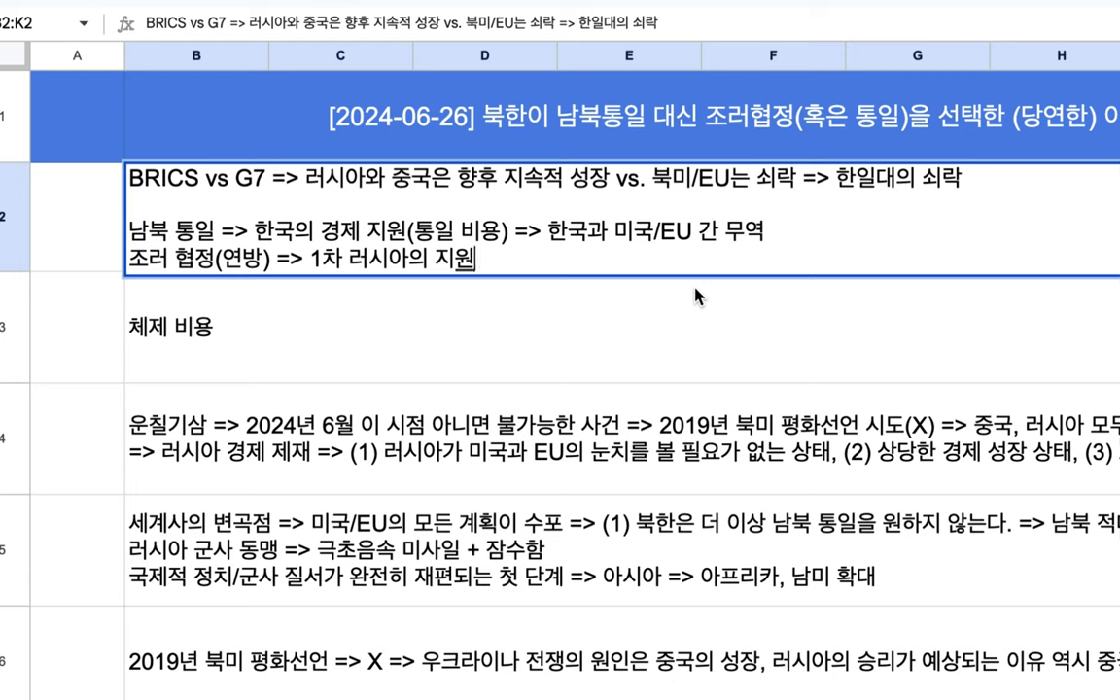
pyautogui.write(', 2차 중국의 지원')
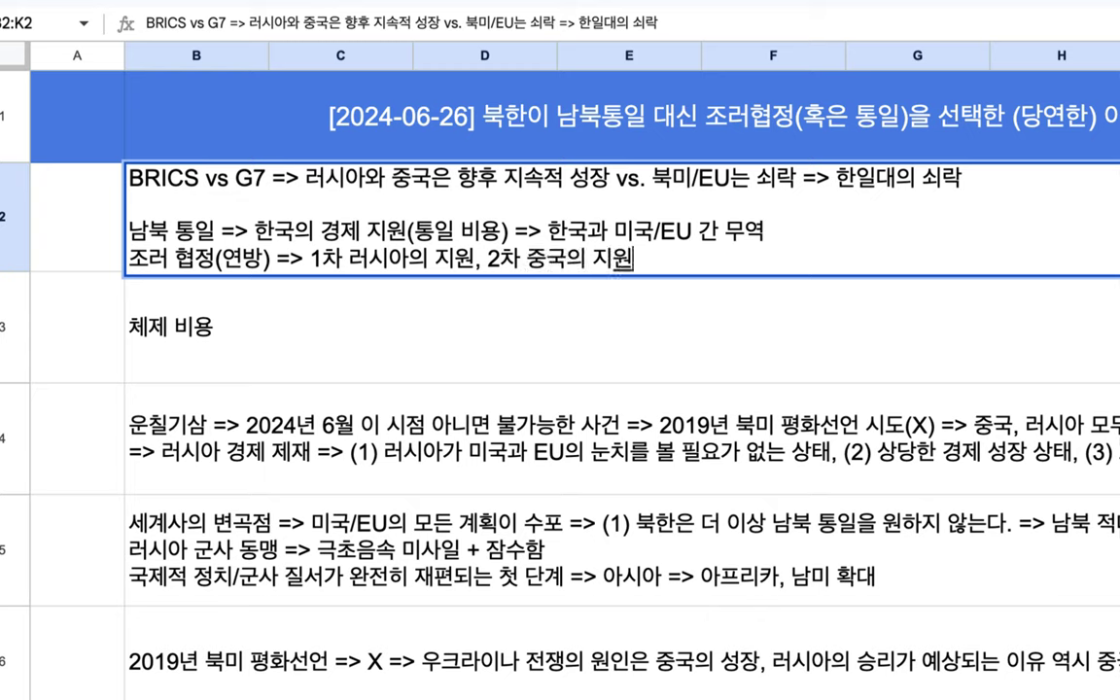
pyautogui.moveTo(347, 259); pyautogui.dragTo(622, 254)
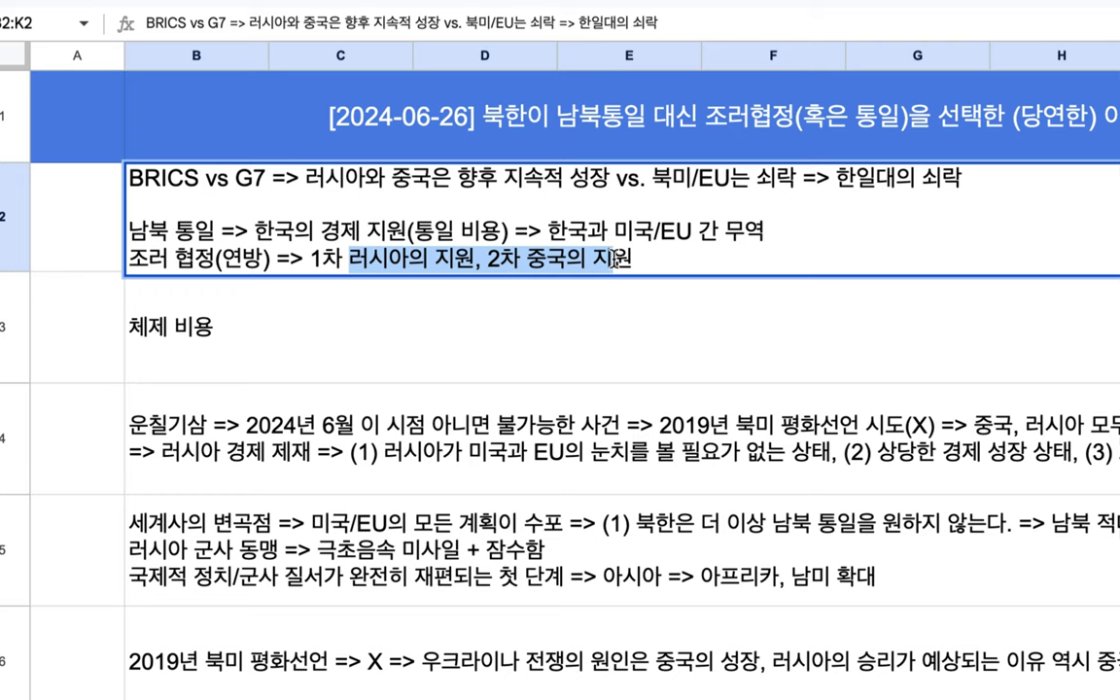
pyautogui.click(583, 342)
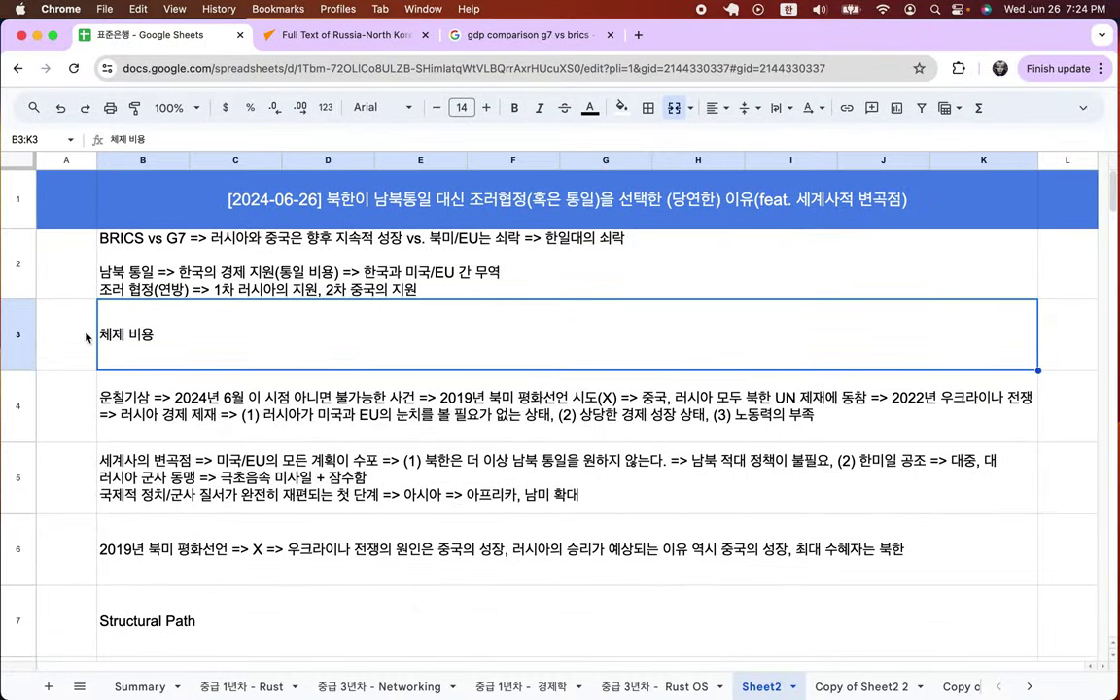
pyautogui.moveTo(18, 296); pyautogui.dragTo(17, 355)
# Search Google Images for "world map" in the GDP comparison browser tab and open the India Map result's preview.
pyautogui.click(562, 42)
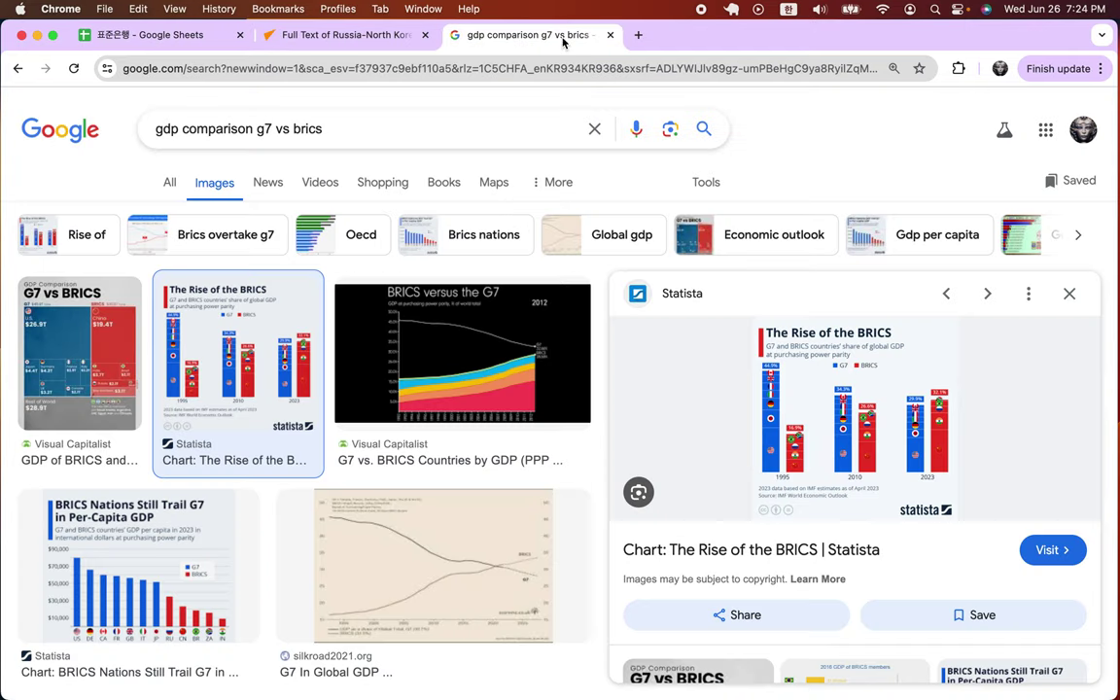
pyautogui.click(511, 68)
pyautogui.write('world map')
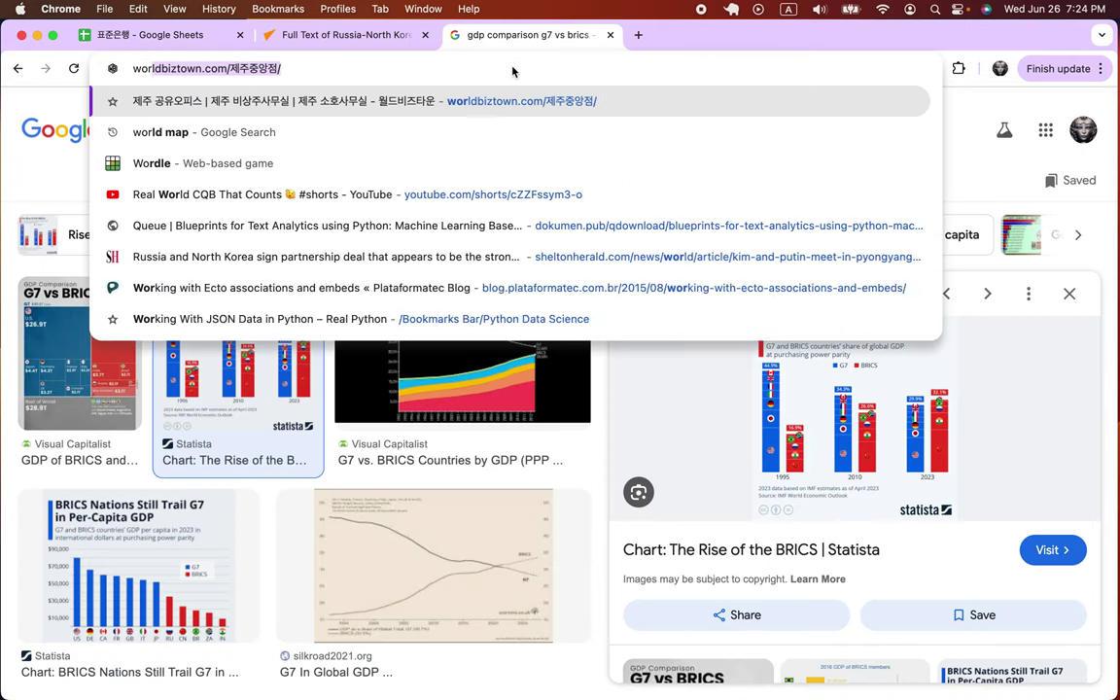
pyautogui.press('Return')
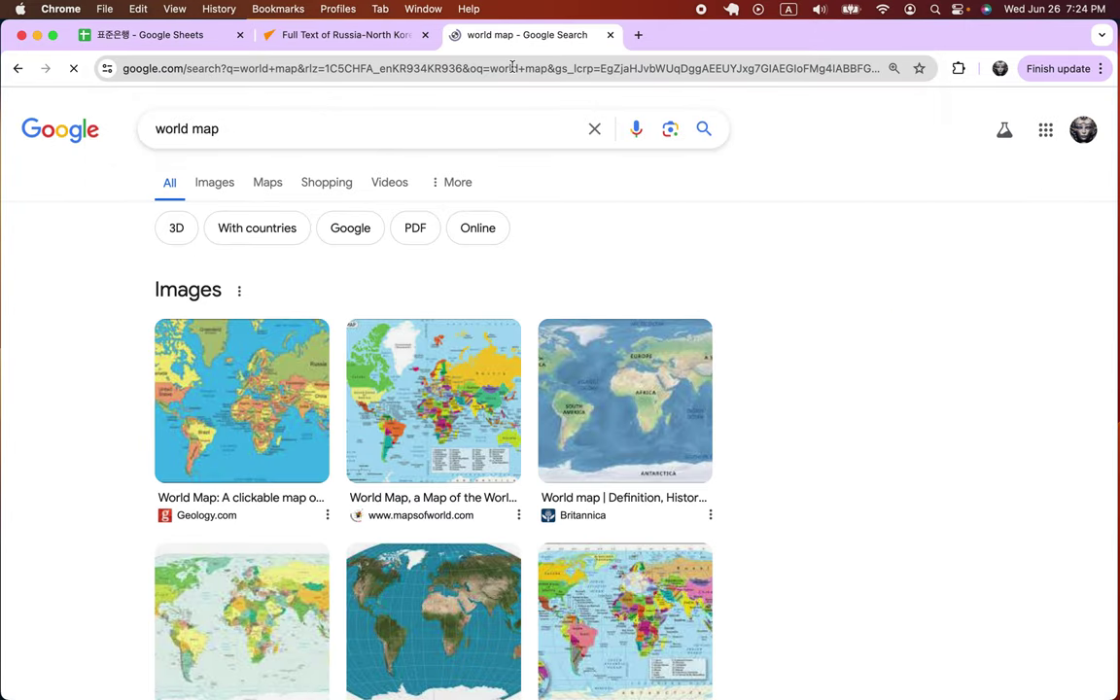
pyautogui.click(222, 185)
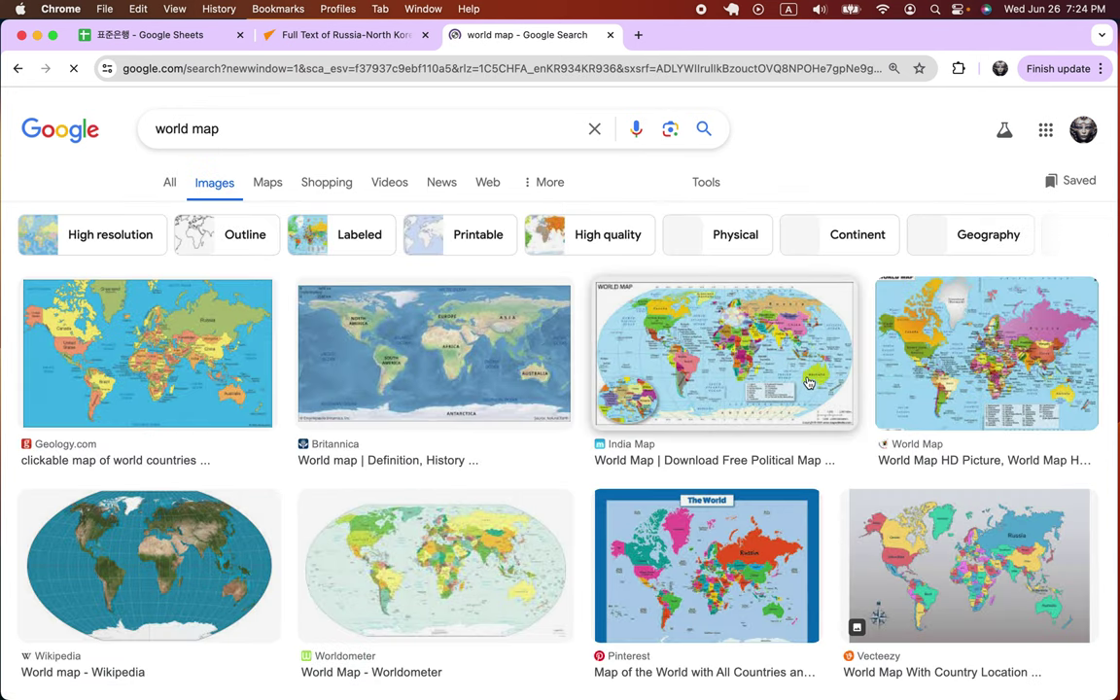
pyautogui.click(838, 369)
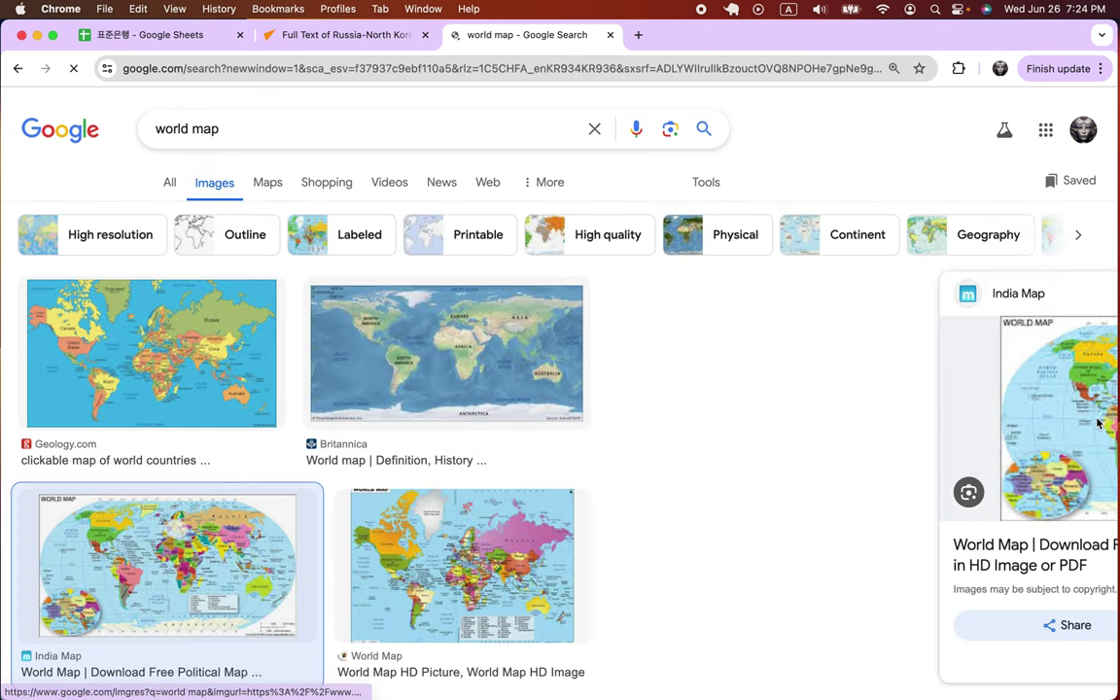
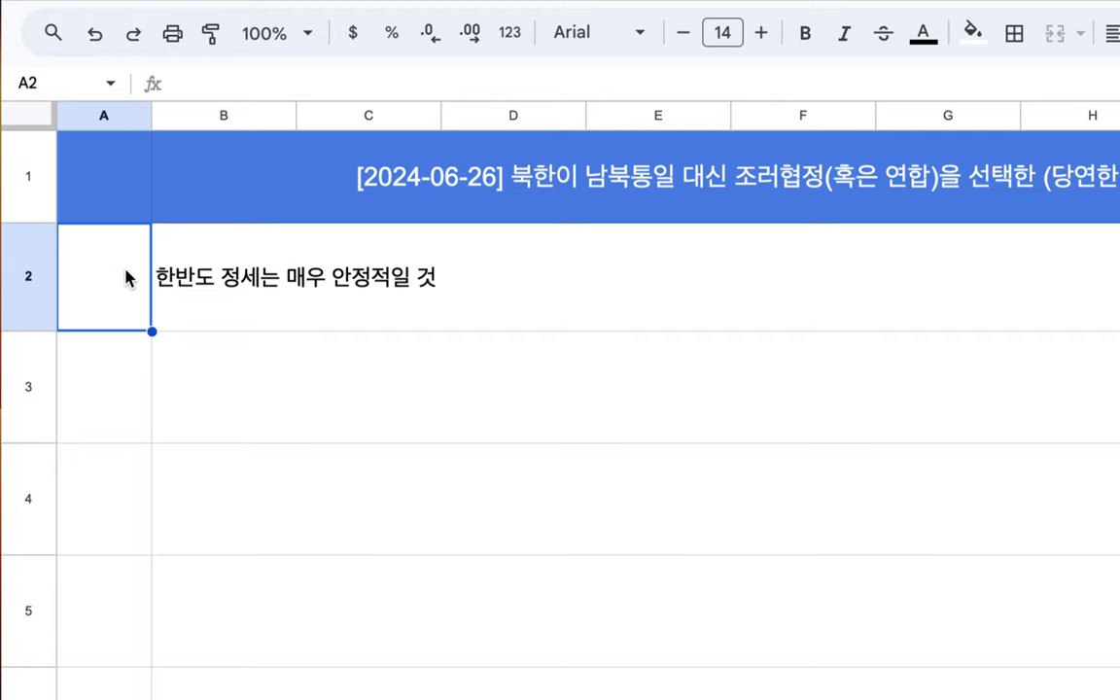
# Insert "남북간 매우 매우 깔끔한 결별 =>" before "한반도 정세는 매우 안정적일 것" in row 2.
pyautogui.click(474, 288)
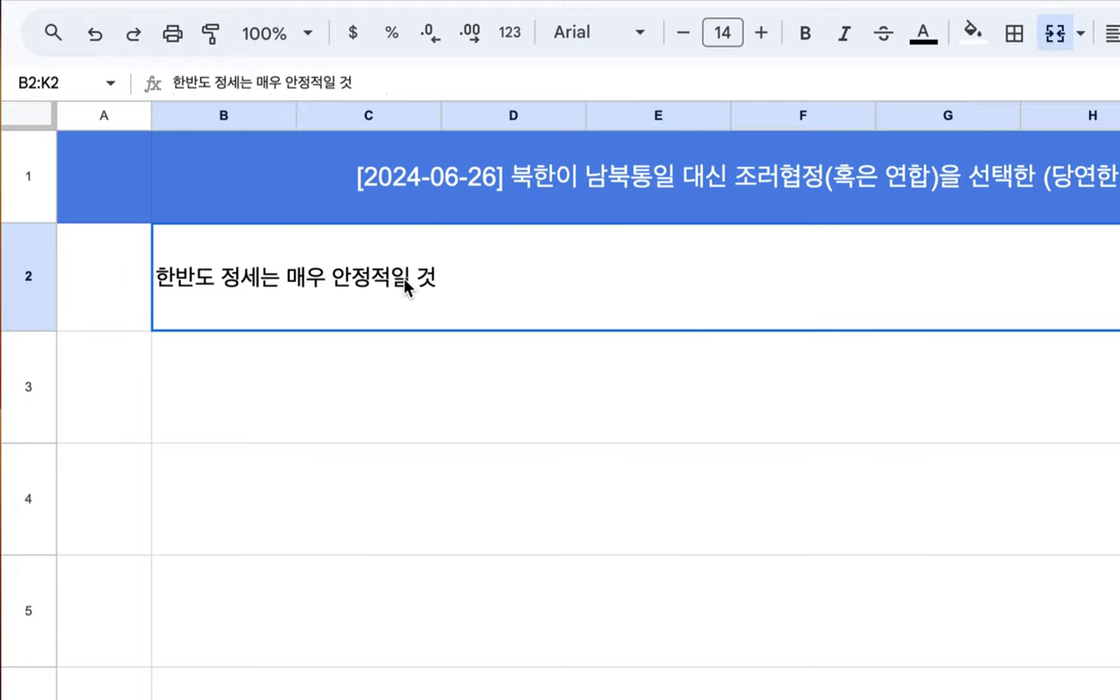
pyautogui.press('Return')
pyautogui.click(154, 241)
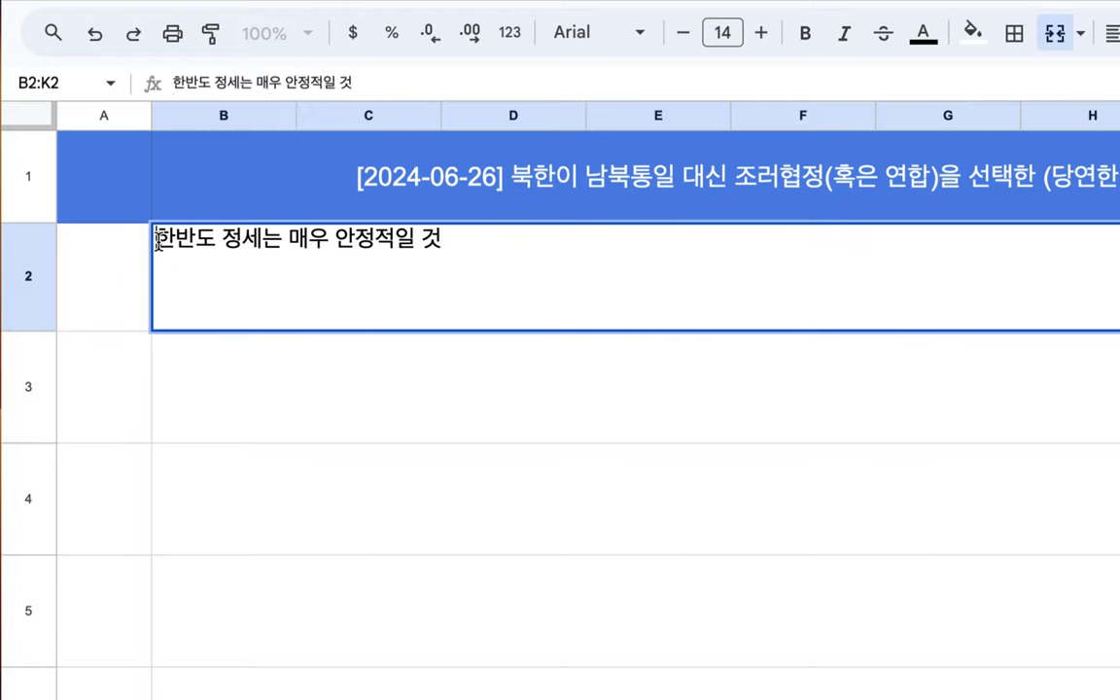
pyautogui.write('맴우 매우 깰')
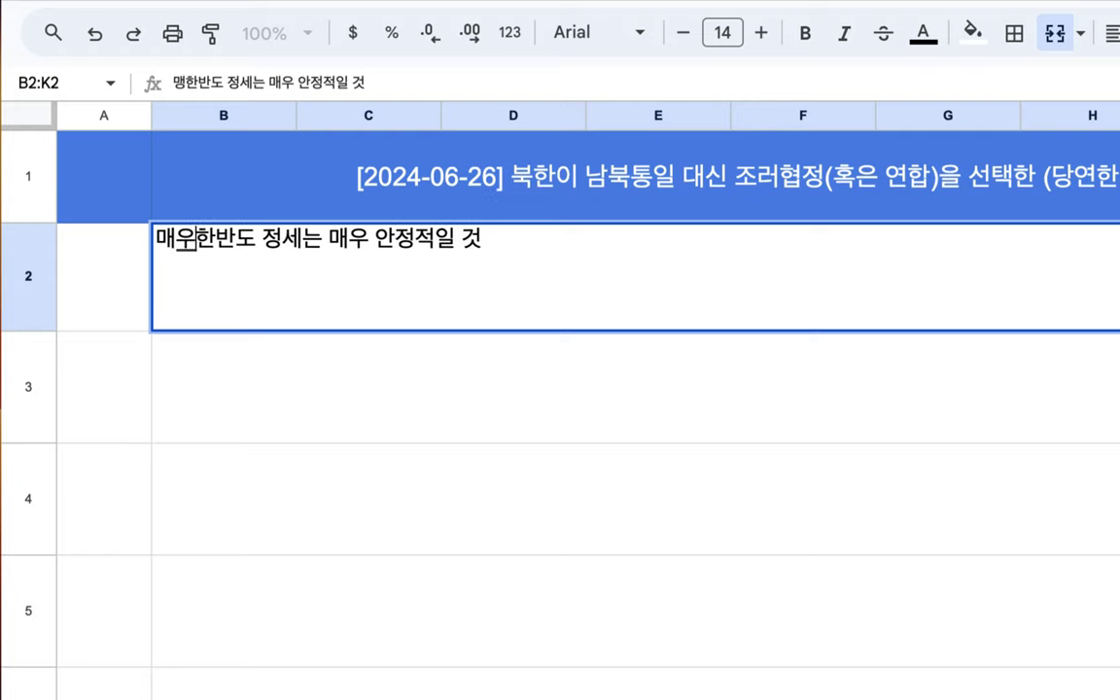
pyautogui.write('끔한 결별 ')
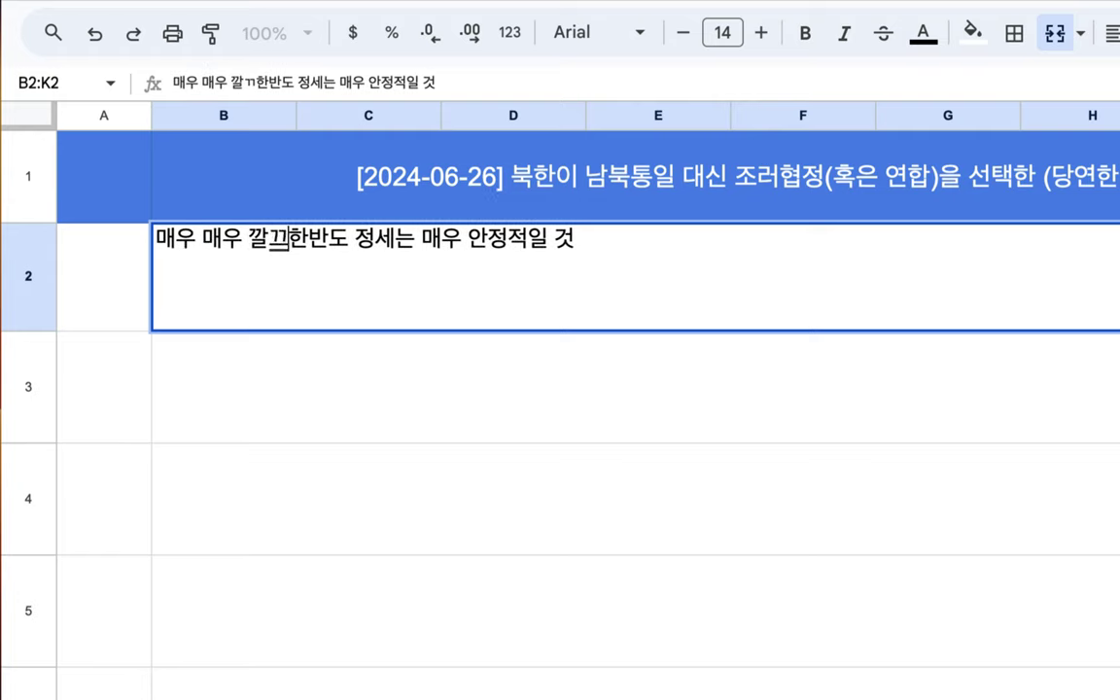
pyautogui.write('=>')
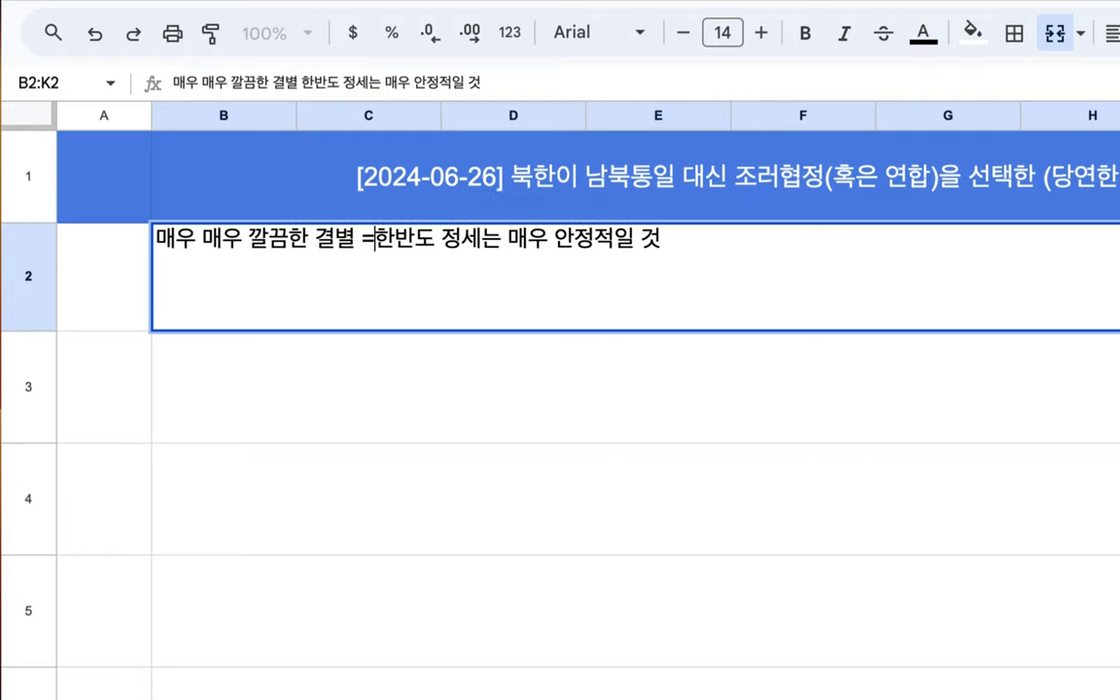
pyautogui.click(157, 233)
pyautogui.write('남북간')
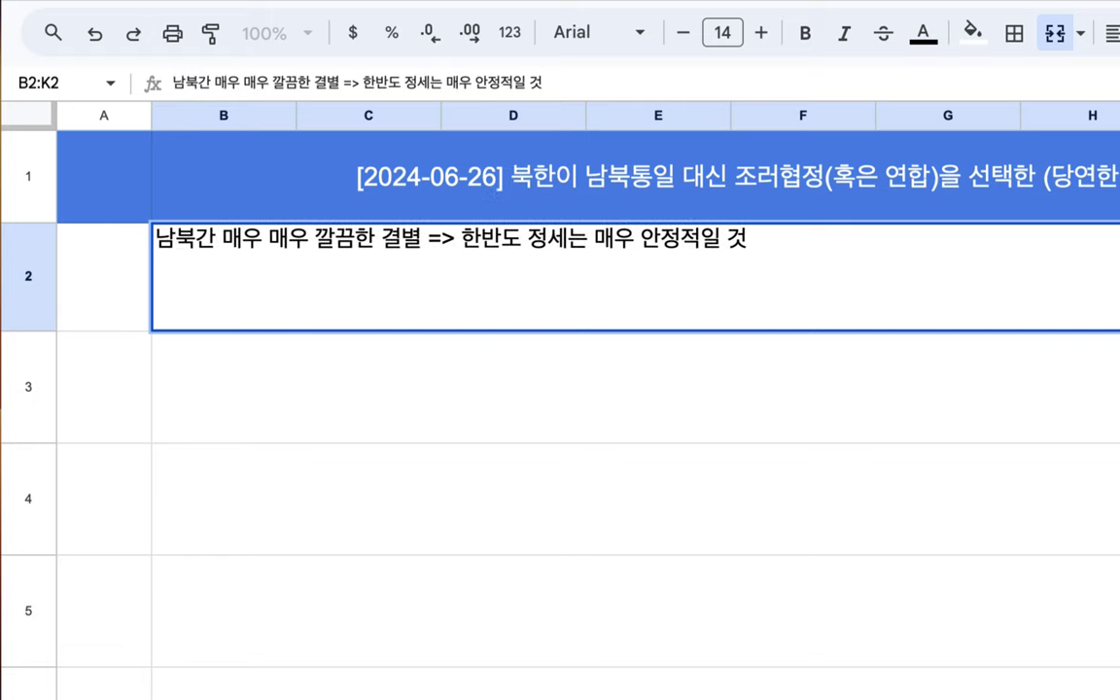
# Enter "북한의 향후 경제 성장" in the merged cell of row 3.
pyautogui.click(355, 379)
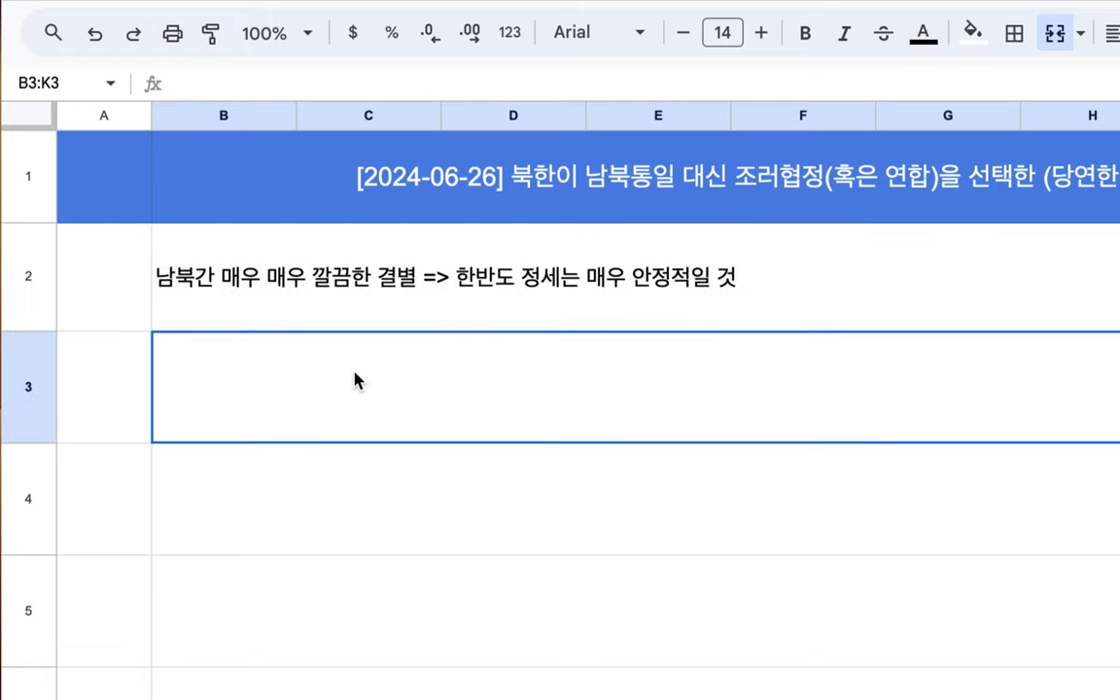
pyautogui.write('북한의 ㄱ')
pyautogui.press('BackSpace')
pyautogui.write('향')
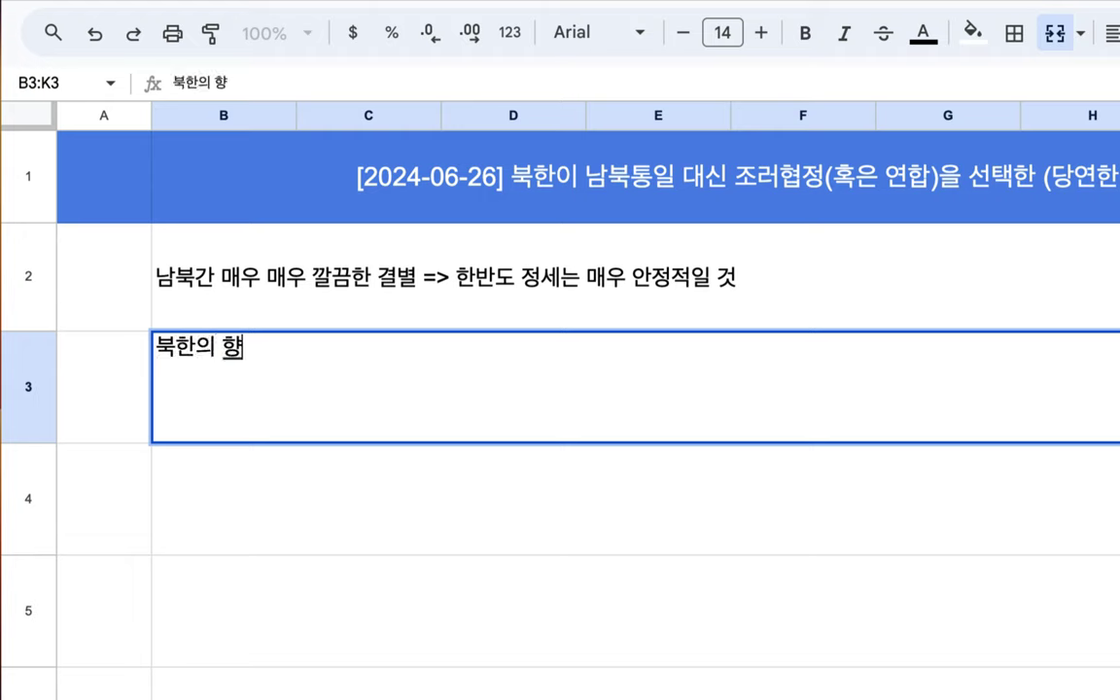
pyautogui.write('후 경지')
pyautogui.press('BackSpace')
pyautogui.write('제 성장')
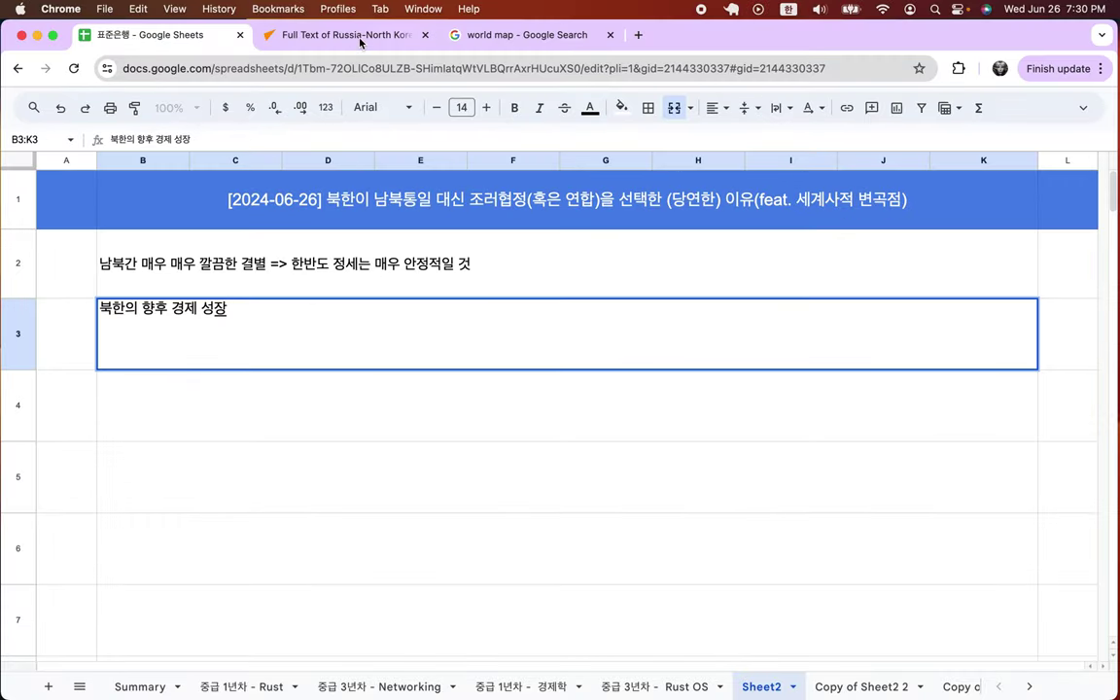
# Look over the Russia–North Korea agreement text on the Sputnik page and return to the notes spreadsheet.
pyautogui.click(362, 37)
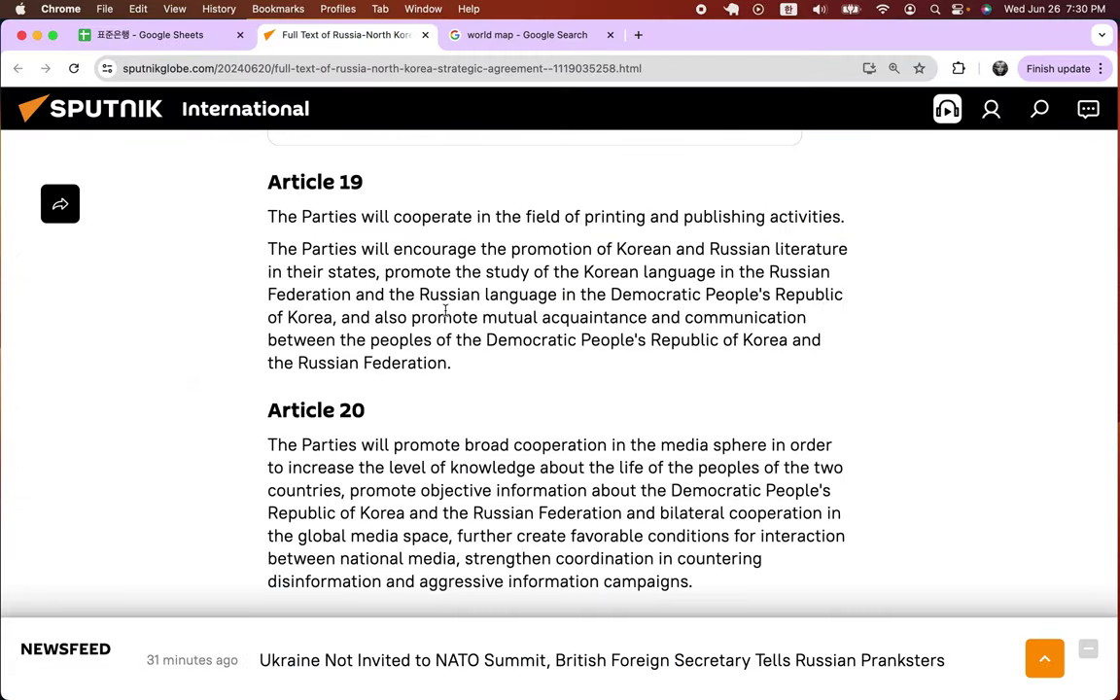
pyautogui.scroll(-10, 446, 310)
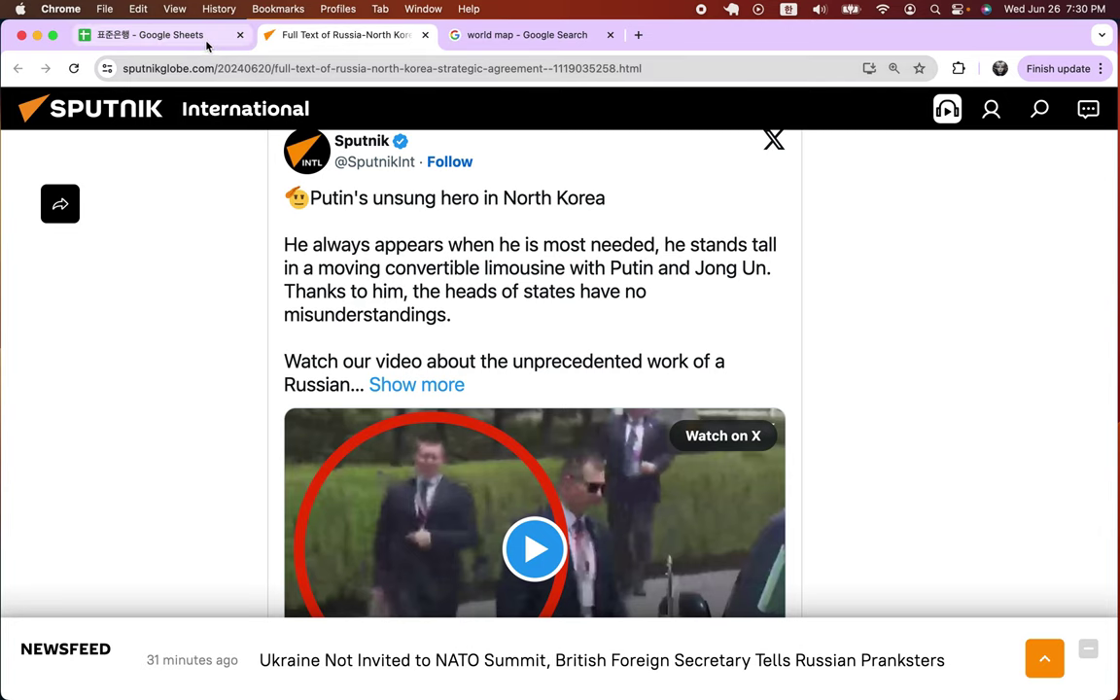
pyautogui.click(206, 42)
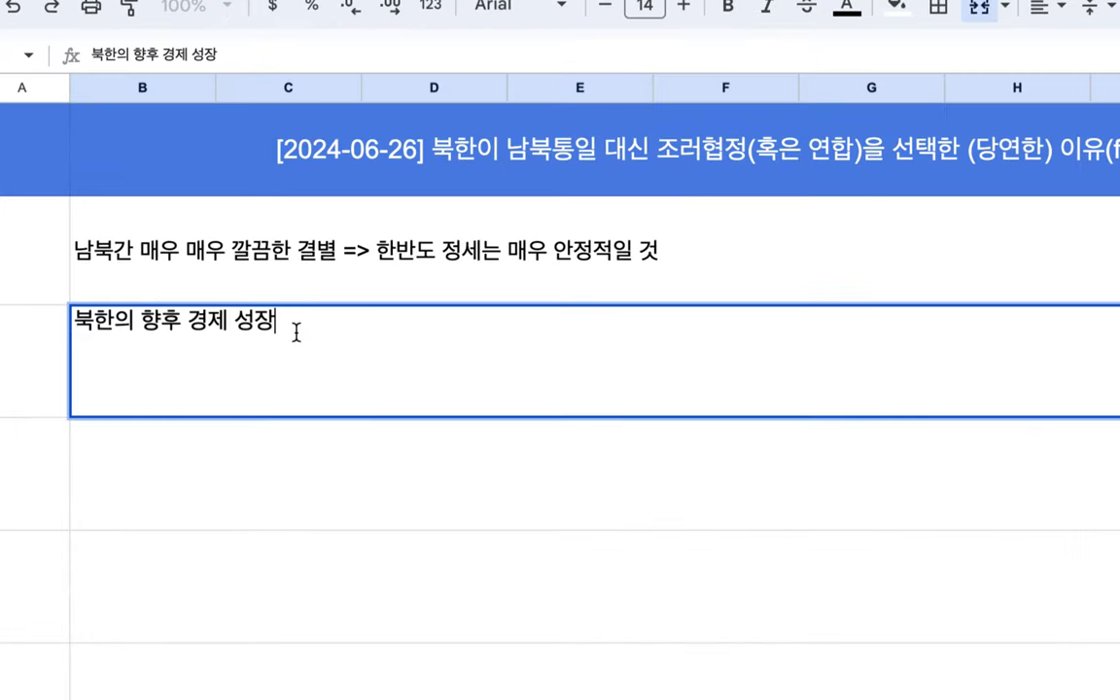
# Extend the row 3 note with "=> 향후 10년이면 충분히 러시아와 같은 수준" and finish editing the cell.
pyautogui.write('=> 향후 1')
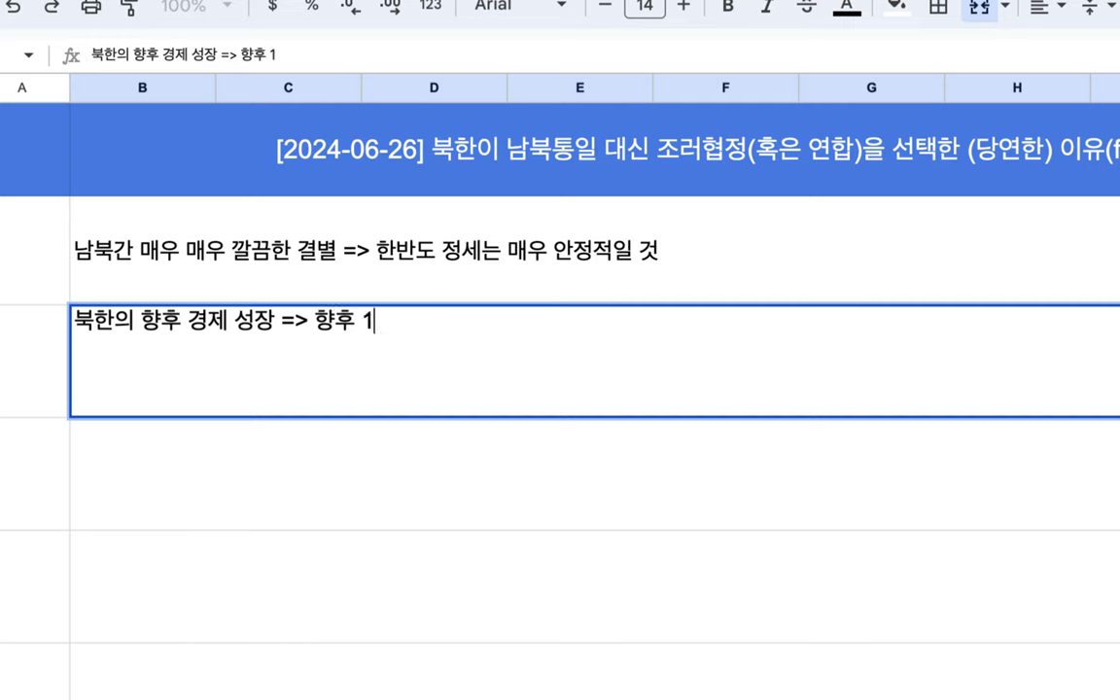
pyautogui.write('0년이면 충')
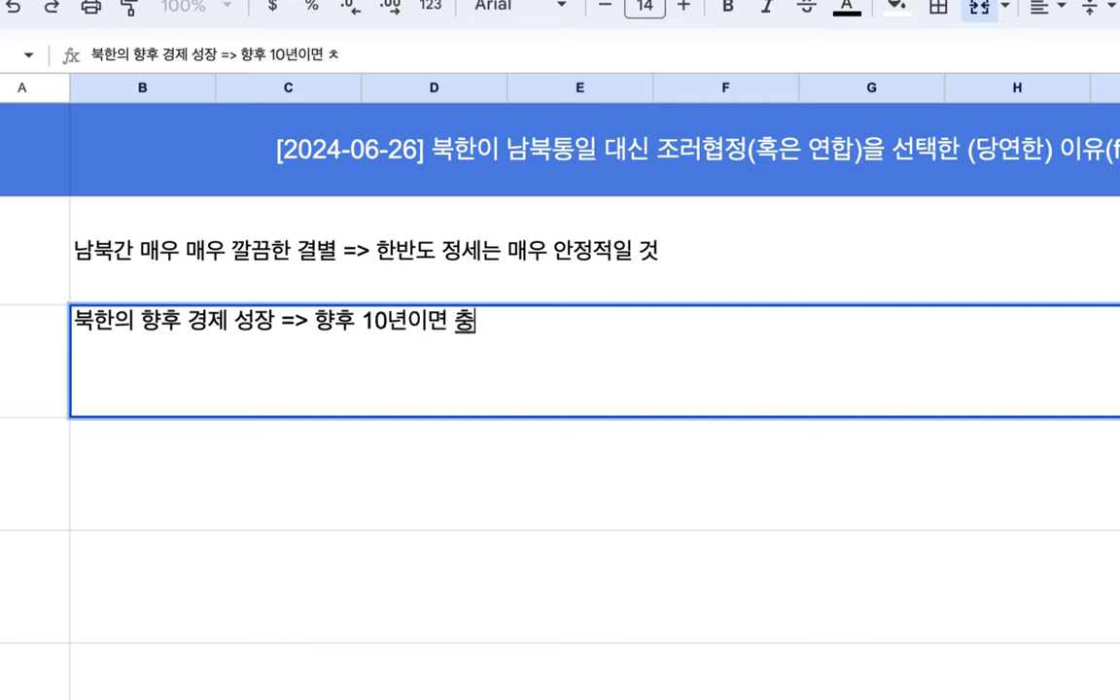
pyautogui.write('분히 러시아')
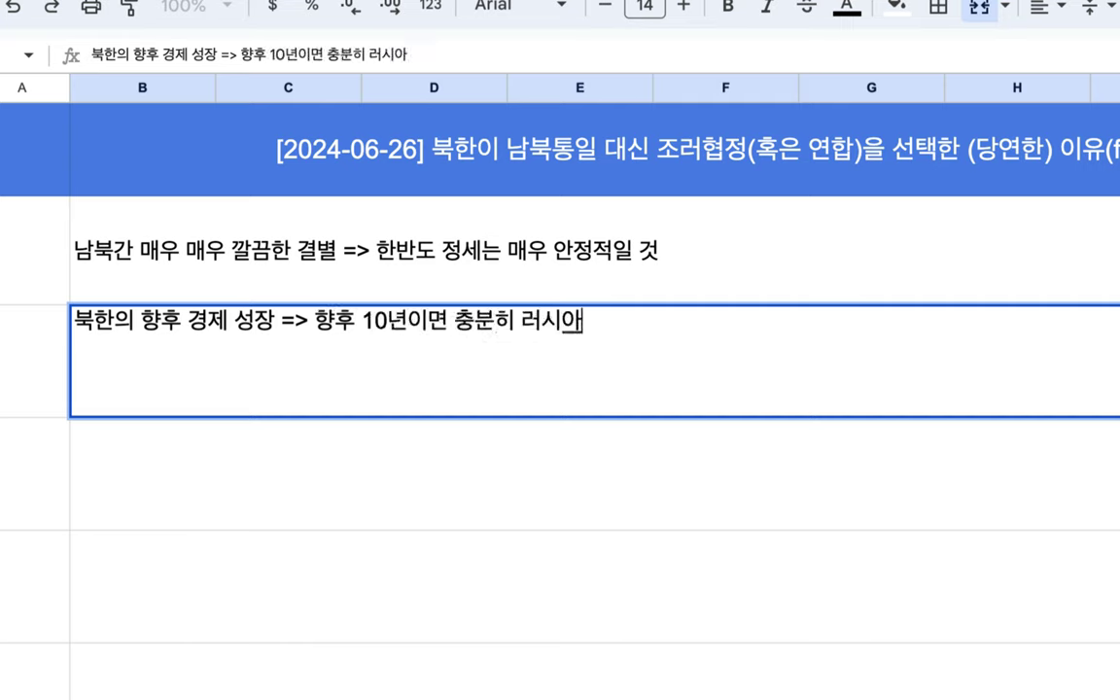
pyautogui.write('와 같이 수준')
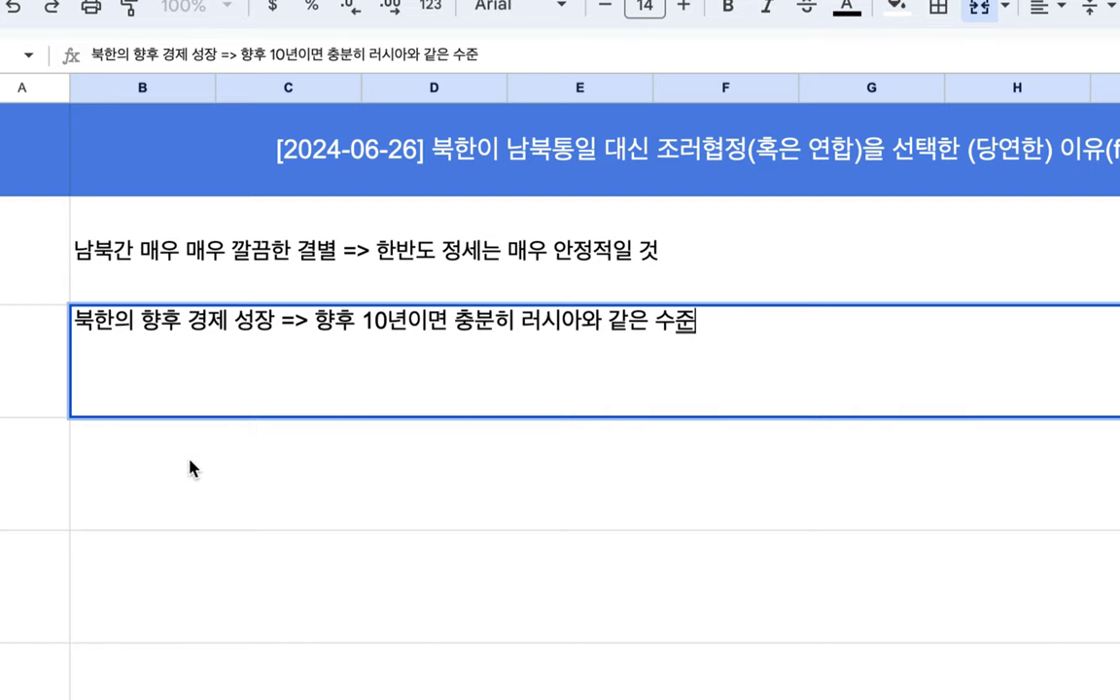
pyautogui.press('Return')
# Enter "한국의 모든 정치, 경제 체제는 분단 상황, 휴전 상태, 대치 상황을 전제로 형성 => 새로 재편" in the merged cell of row 4.
pyautogui.scroll(-2, 189, 468)
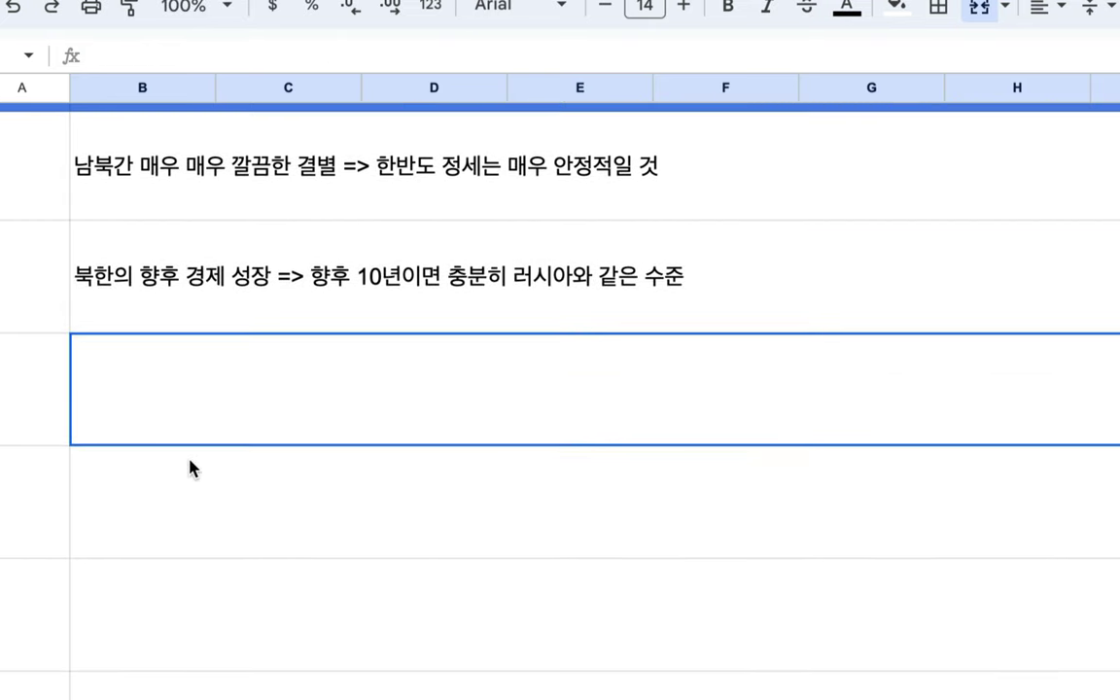
pyautogui.write('한국의 모')
pyautogui.write('든 정치, 경제')
pyautogui.write(' 체')
pyautogui.write('제는 브')
pyautogui.write('분단 상황')
pyautogui.write(', 정')
pyautogui.press('BackSpace')
pyautogui.write('ㅎ')
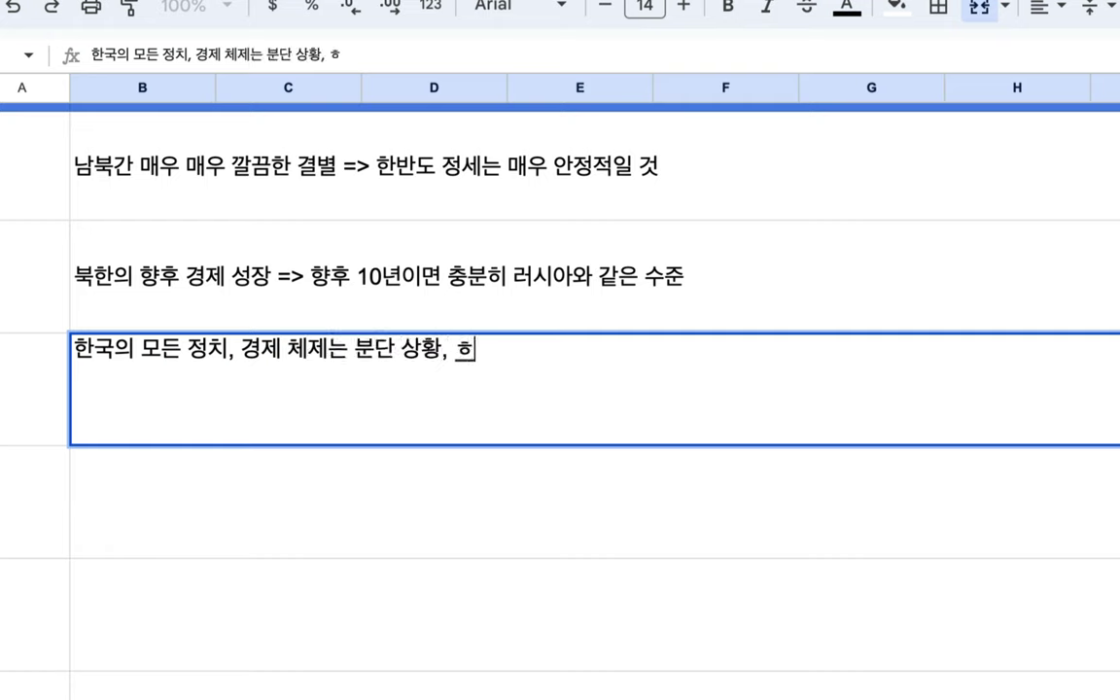
pyautogui.write('휴전 상태, ㄷ대치 상황')
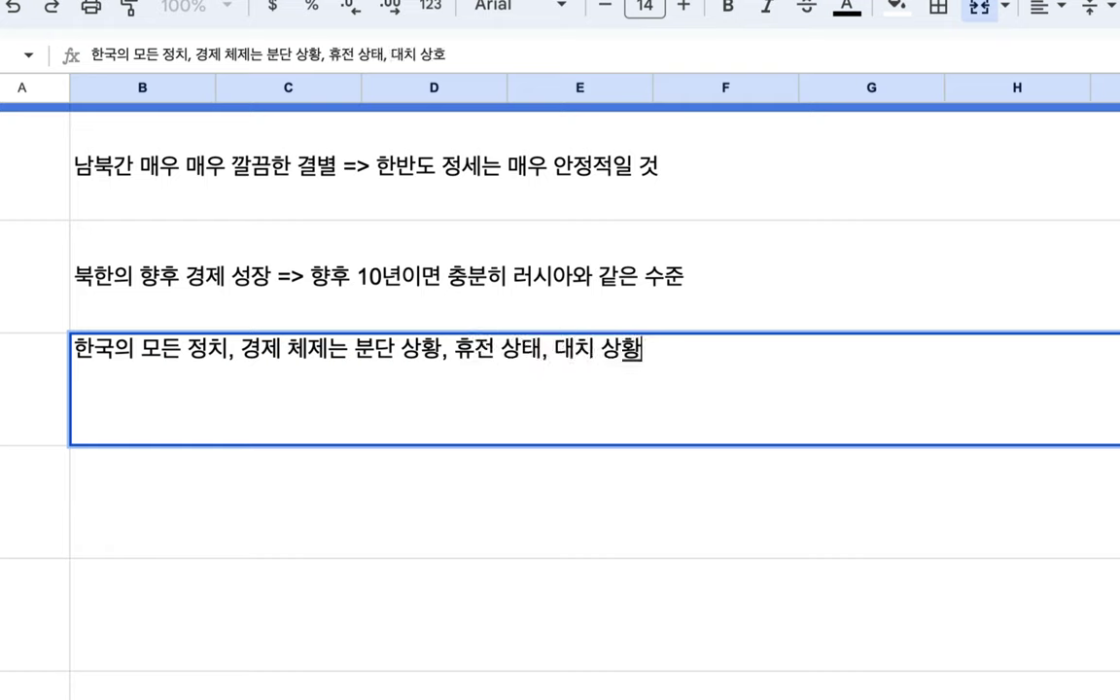
pyautogui.write('을 전제로')
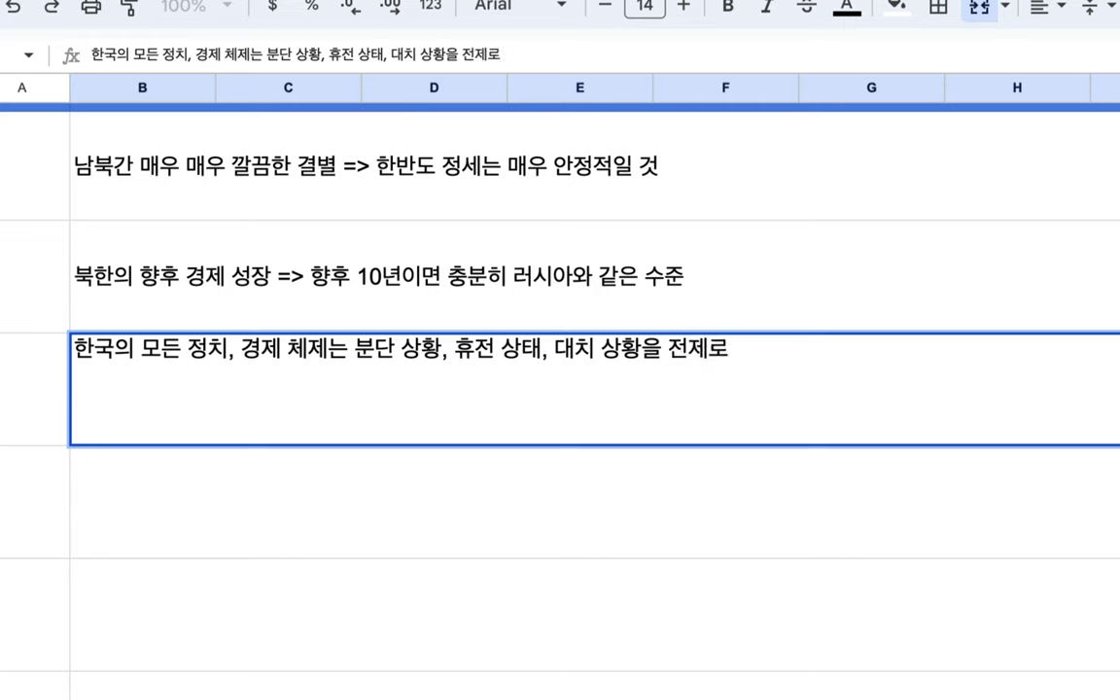
pyautogui.write(' 형성 =')
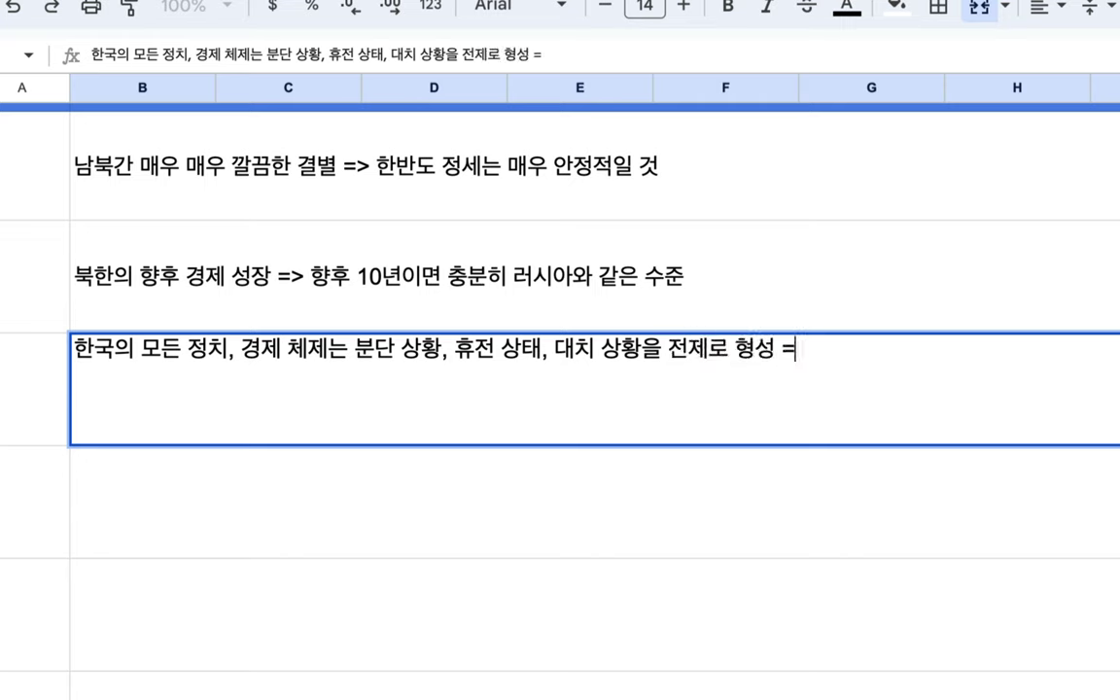
pyautogui.write('> 새로 재편')
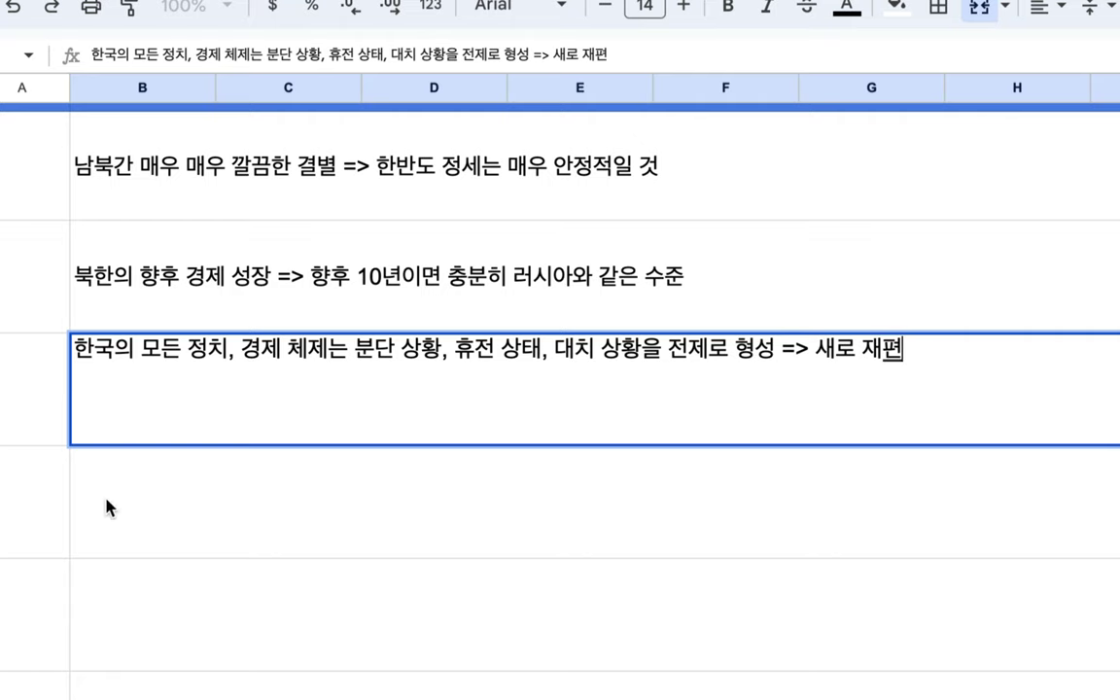
# Enter "체제 비용 => 각국이 생산하는 상품 가격에 반영" in the merged cell of row 5.
pyautogui.click(199, 538)
pyautogui.write('체제 비용')
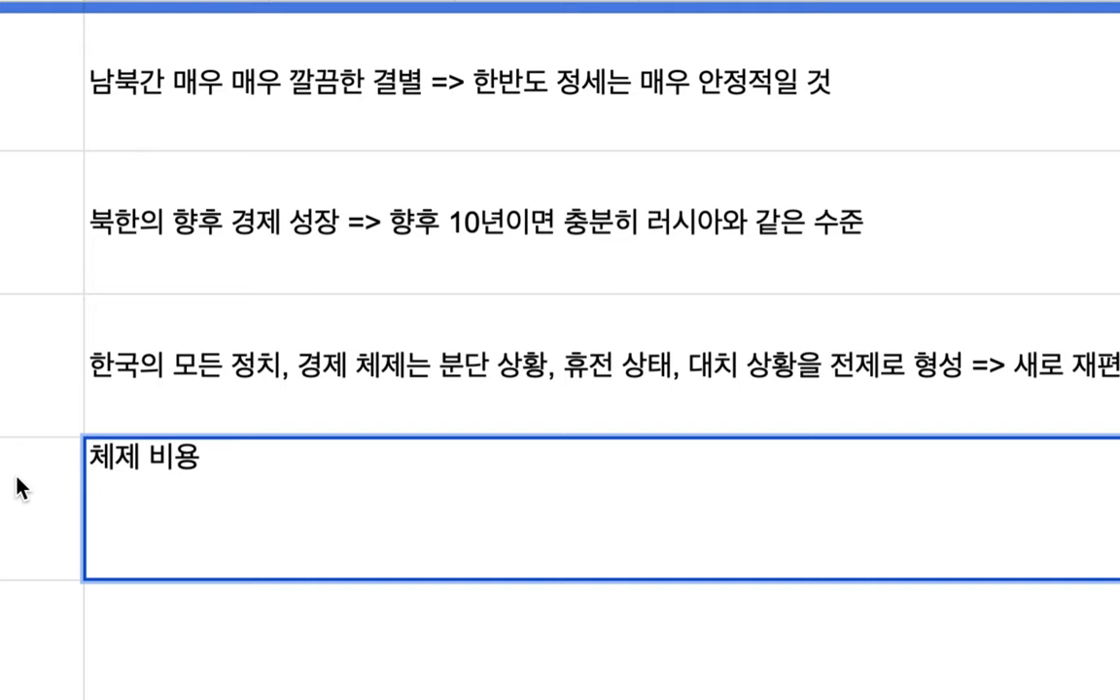
pyautogui.write('=> 각국 ')
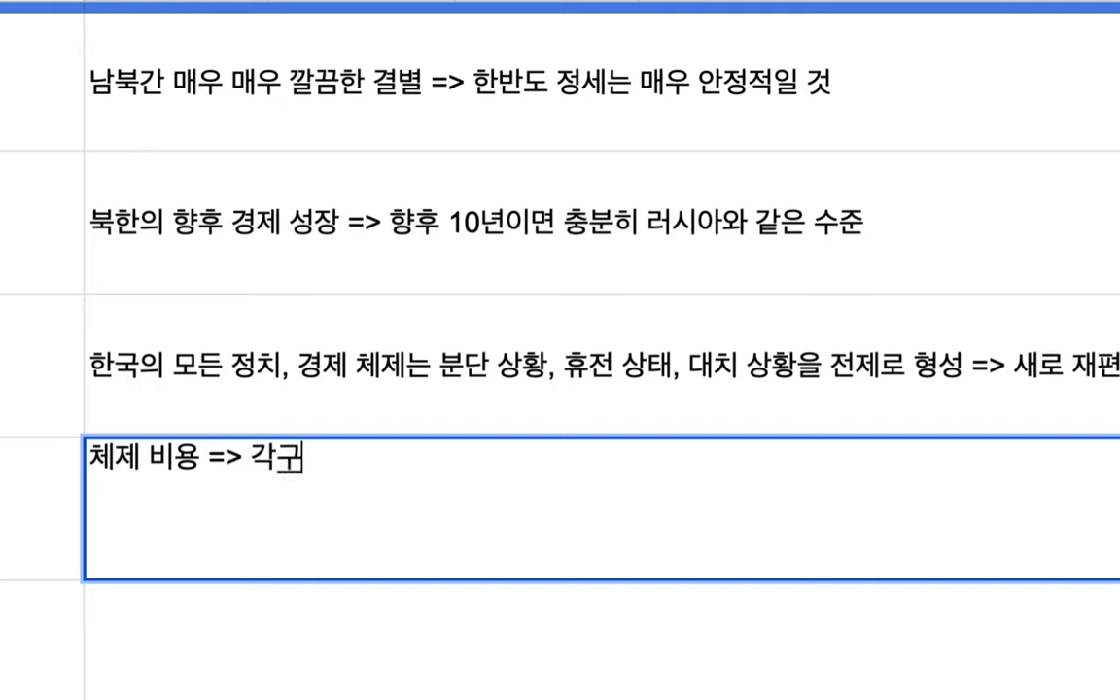
pyautogui.write('ㅅ')
pyautogui.press('BackSpace')
pyautogui.press('BackSpace')
pyautogui.write('이 ')
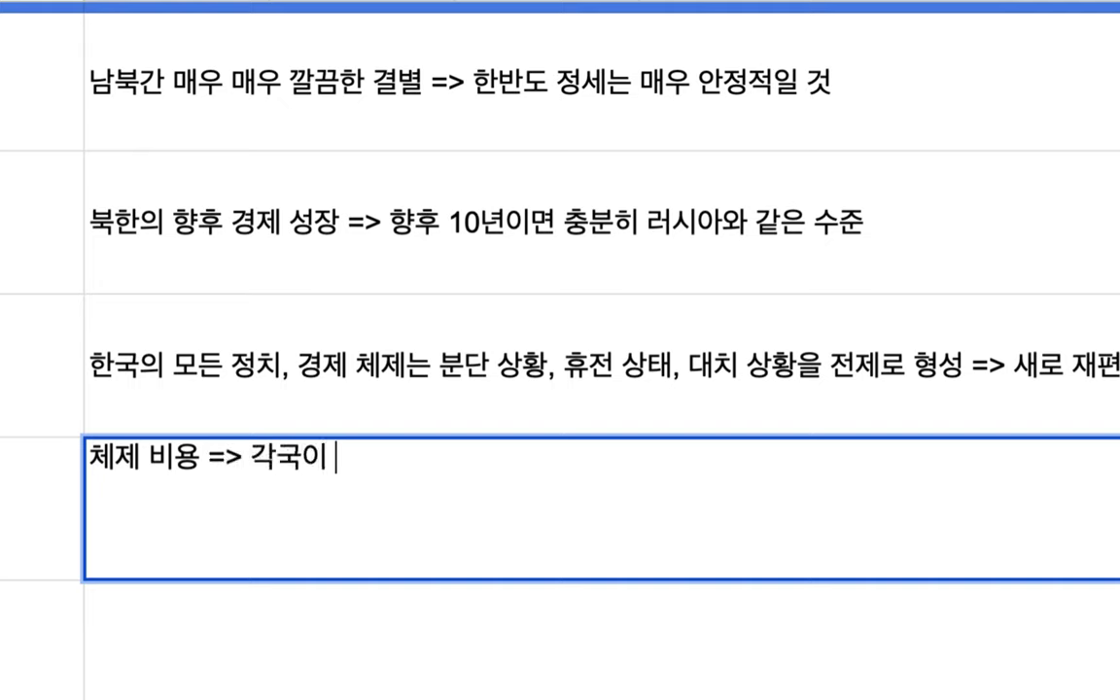
pyautogui.write('생산하는 상품 가격')
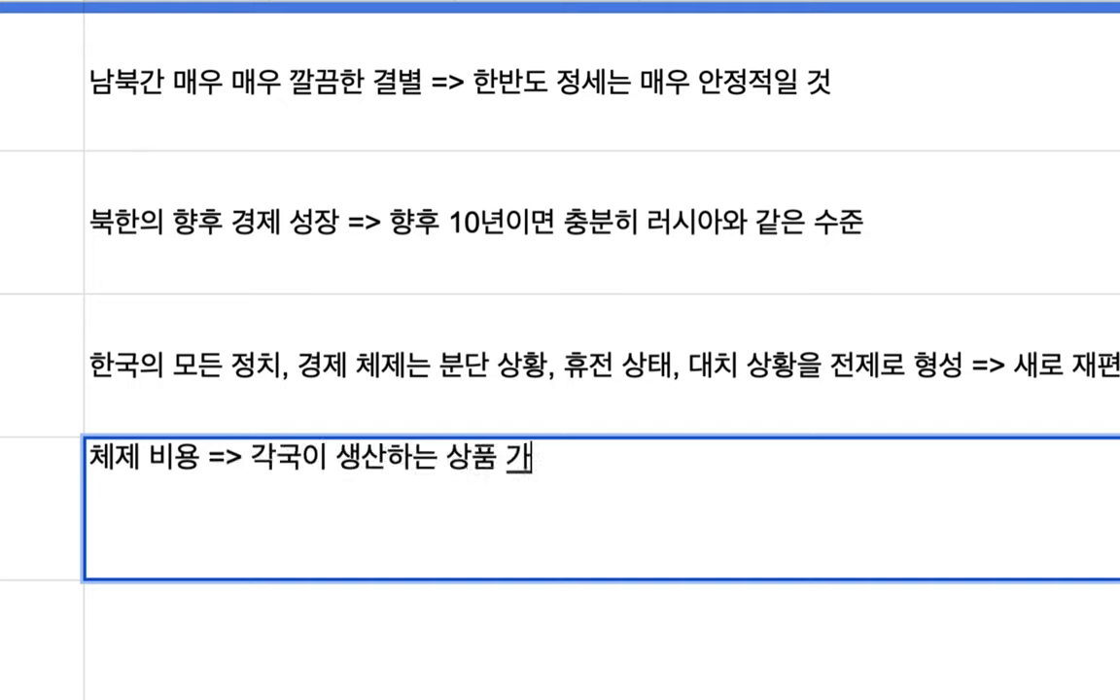
pyautogui.write('에 반영')
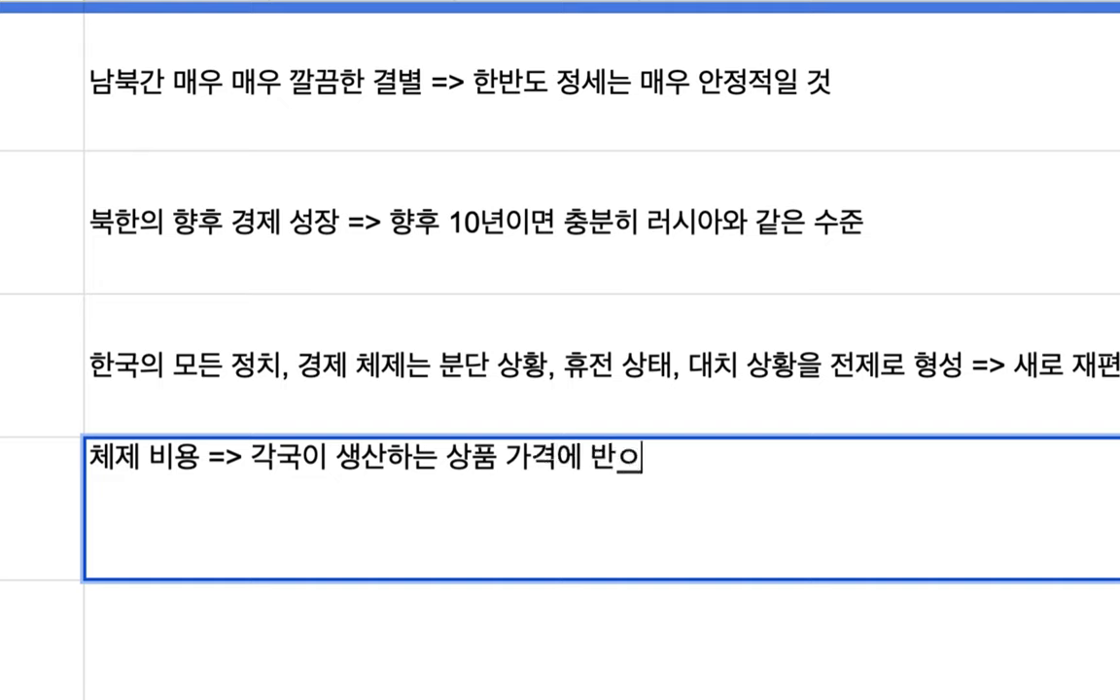
# Add a second line to the row 5 note: "한국은 기본적으로 체제 비용이 높다. => 한국산 제품이 더이상 글로벌 경쟁력을 가질 수 없다.".
pyautogui.hotkey('alt', 'Return')
pyautogui.write('한국은 ㄱ')
pyautogui.write('ㅣ본적으노')
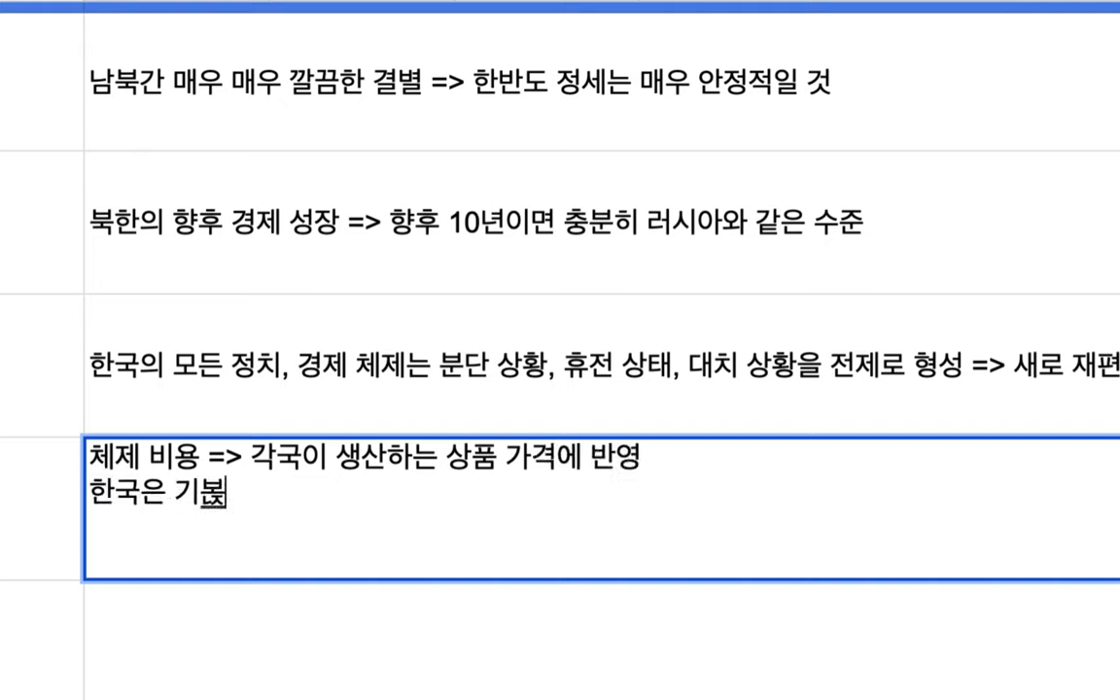
pyautogui.press('BackSpace')
pyautogui.write('로 체제 비용')
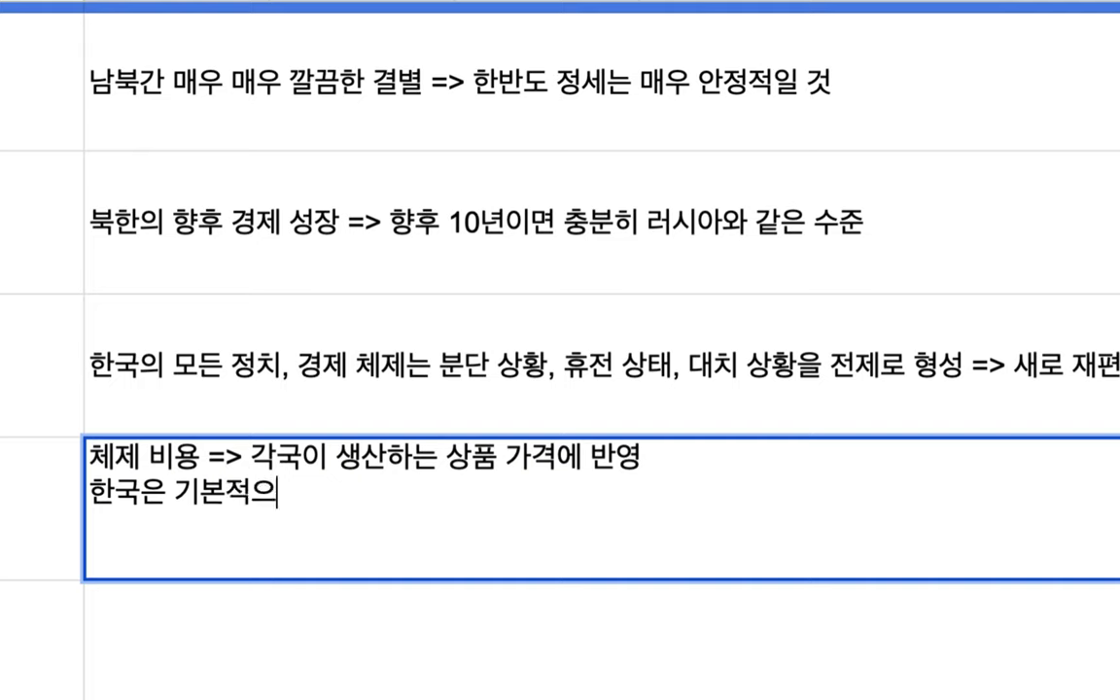
pyautogui.write('이 높다. ')
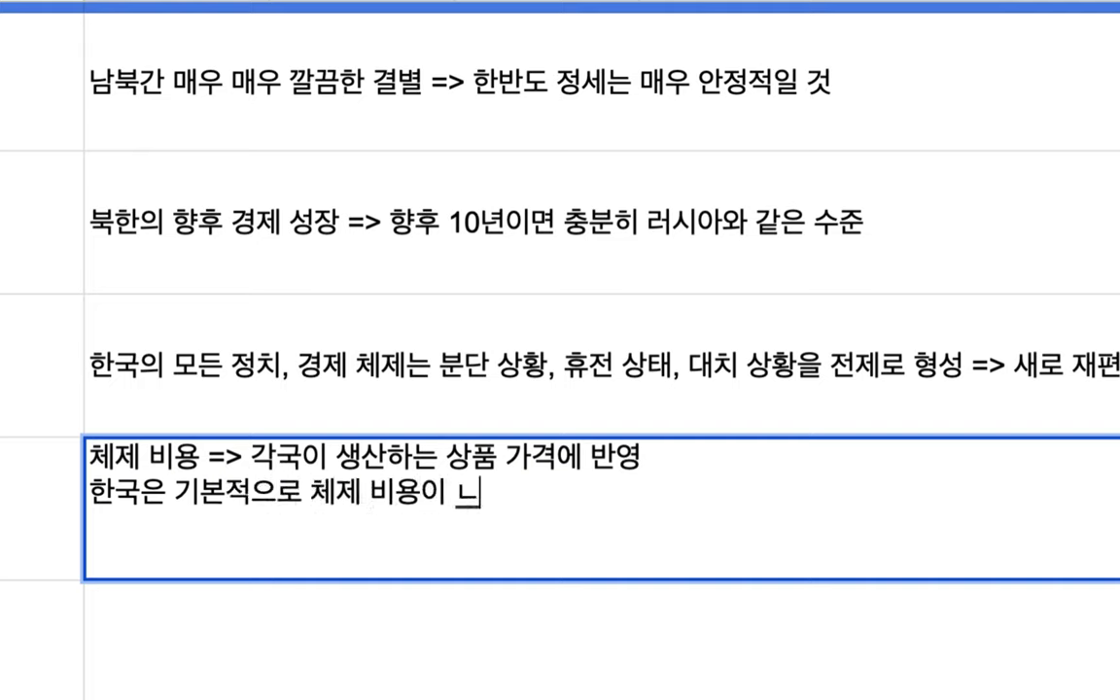
pyautogui.write('=>')
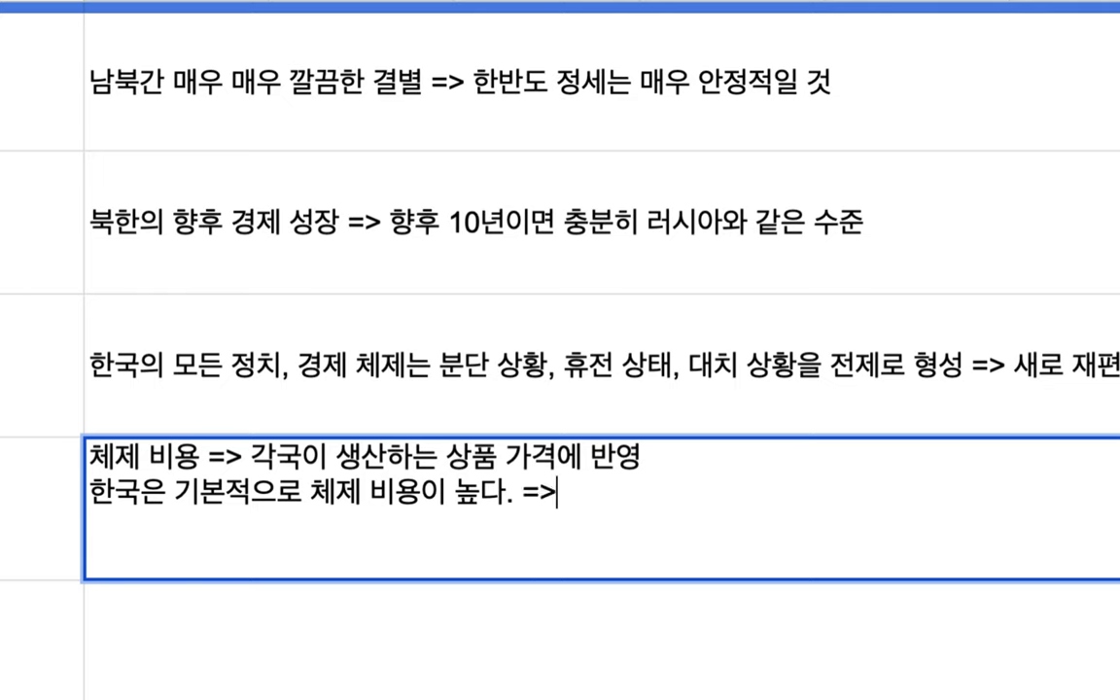
pyautogui.write(' 한국산 제품이 더이')
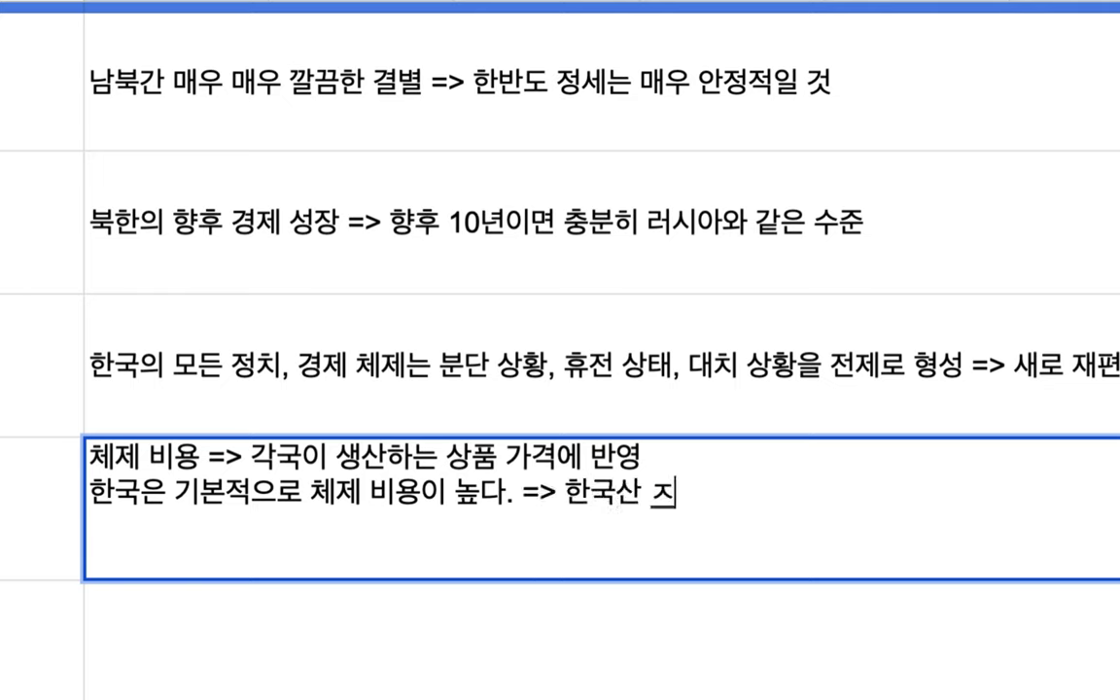
pyautogui.write('상')
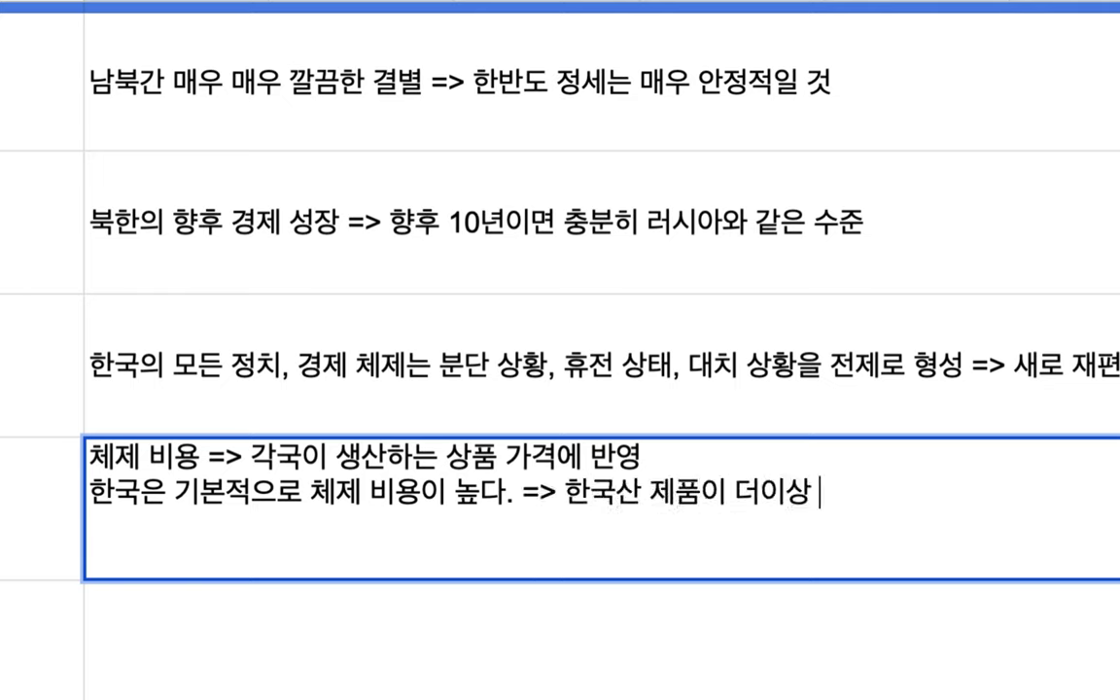
pyautogui.write(' 글로벌 경지쟁력')
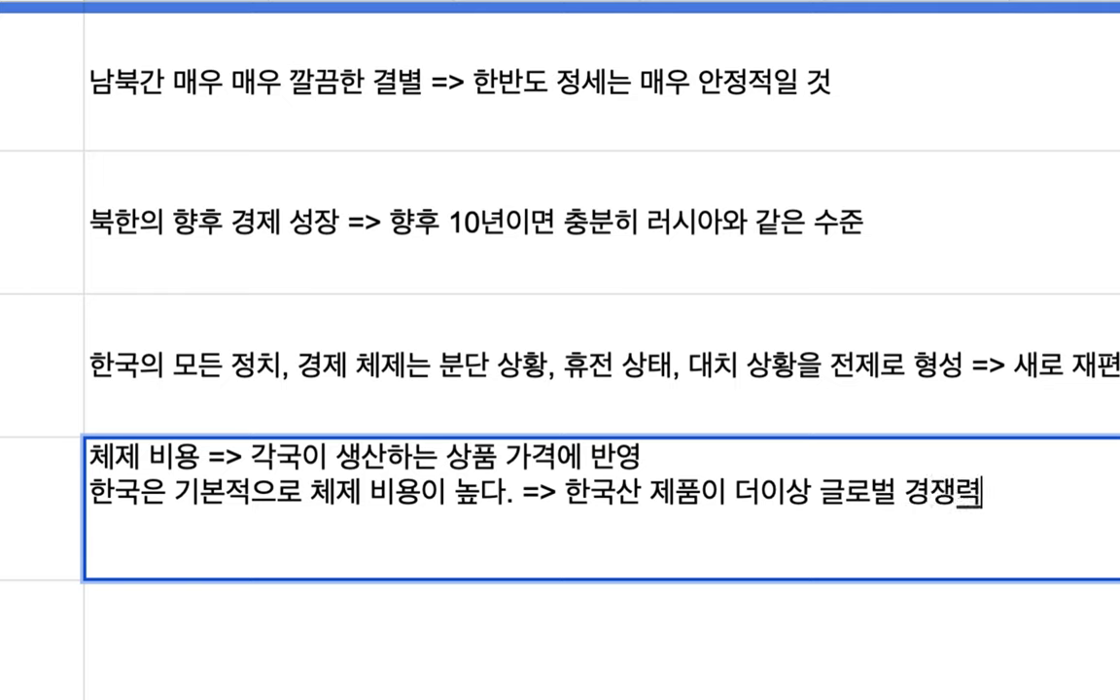
pyautogui.write('을 가질 수 없')
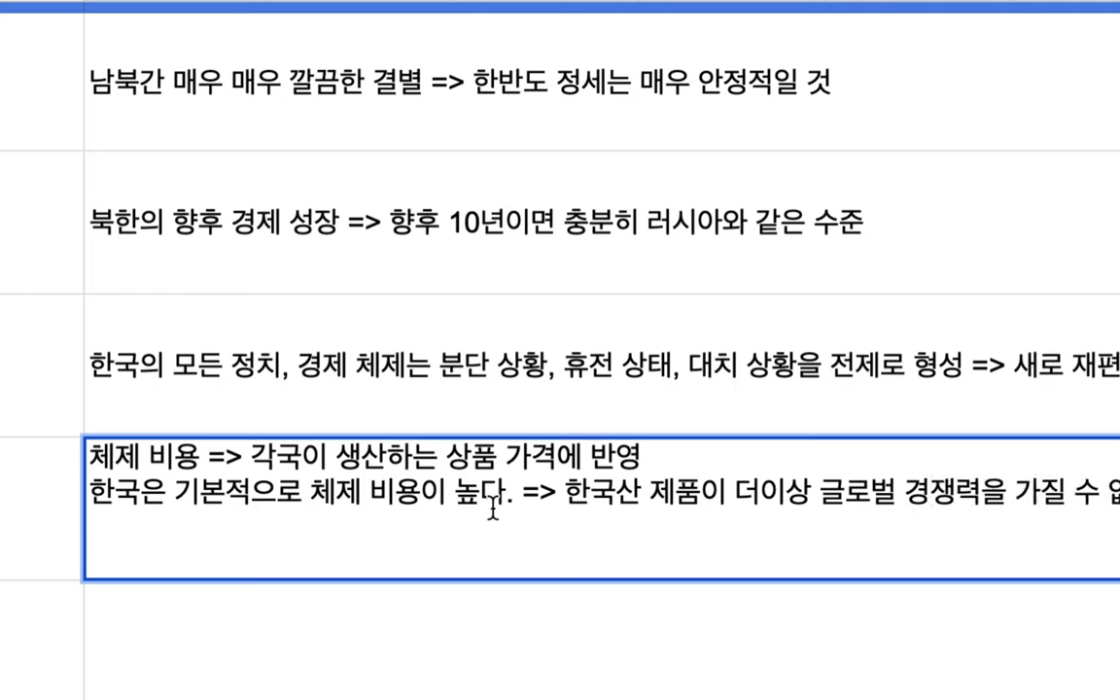
# Insert "반도체 등 일부 상품을 제외하고" before "한국산 제품이" in the second line of the row 5 note.
pyautogui.click(575, 504)
pyautogui.write('배반도체')
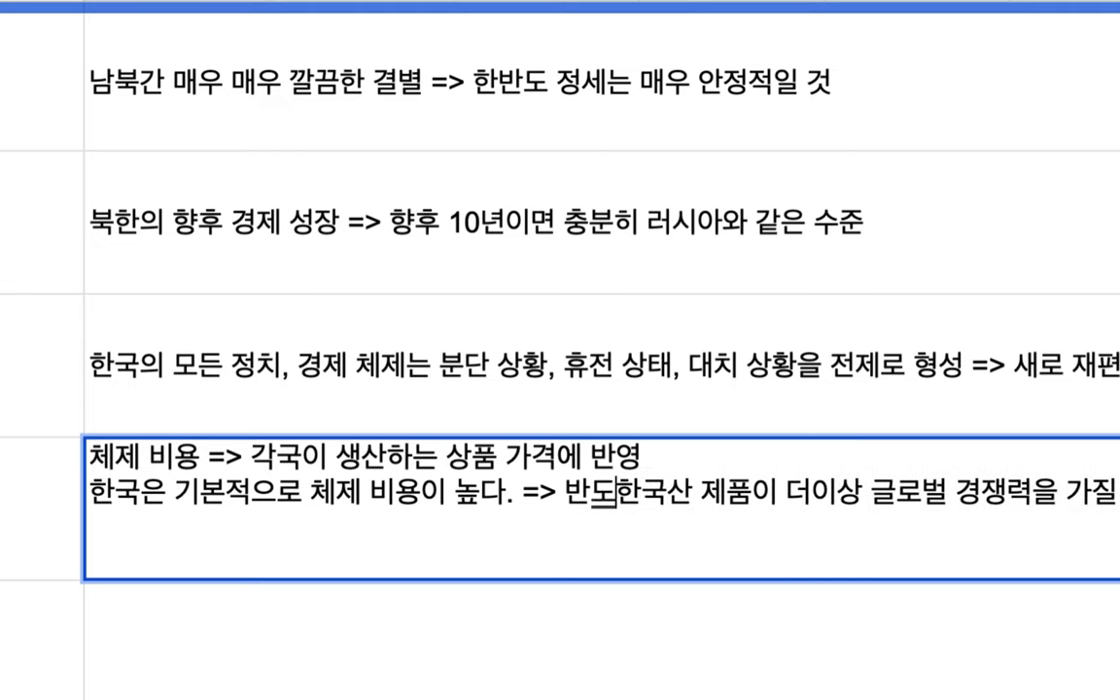
pyautogui.write(' 등 일부 ㅅ')
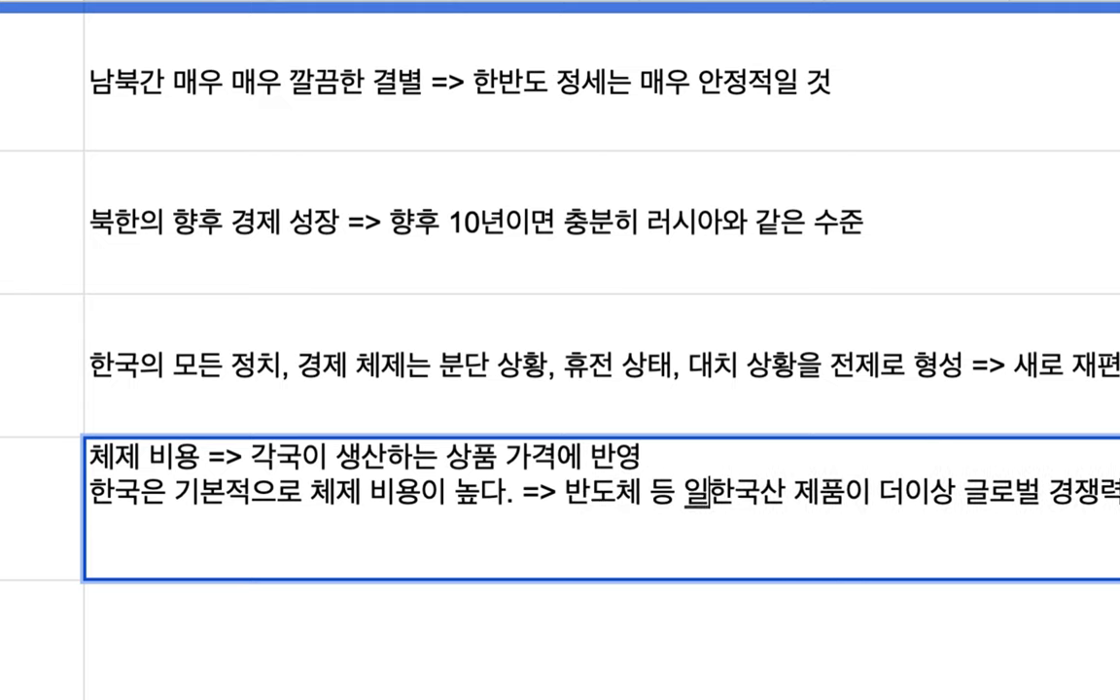
pyautogui.write('상품을 제외하')
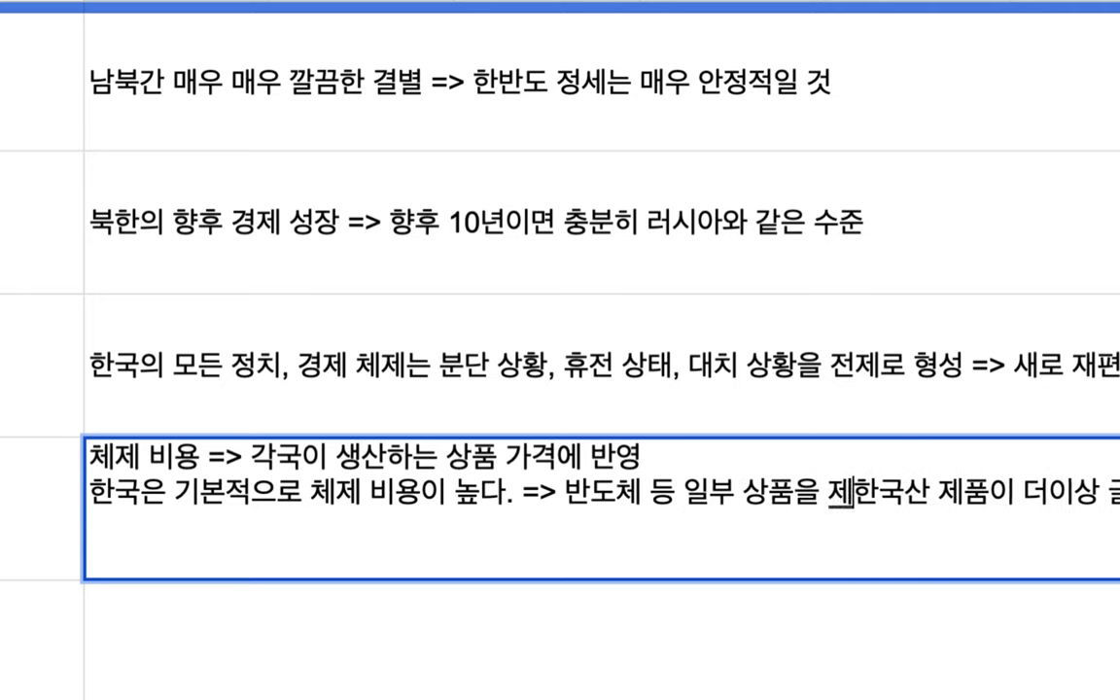
pyautogui.write('고')
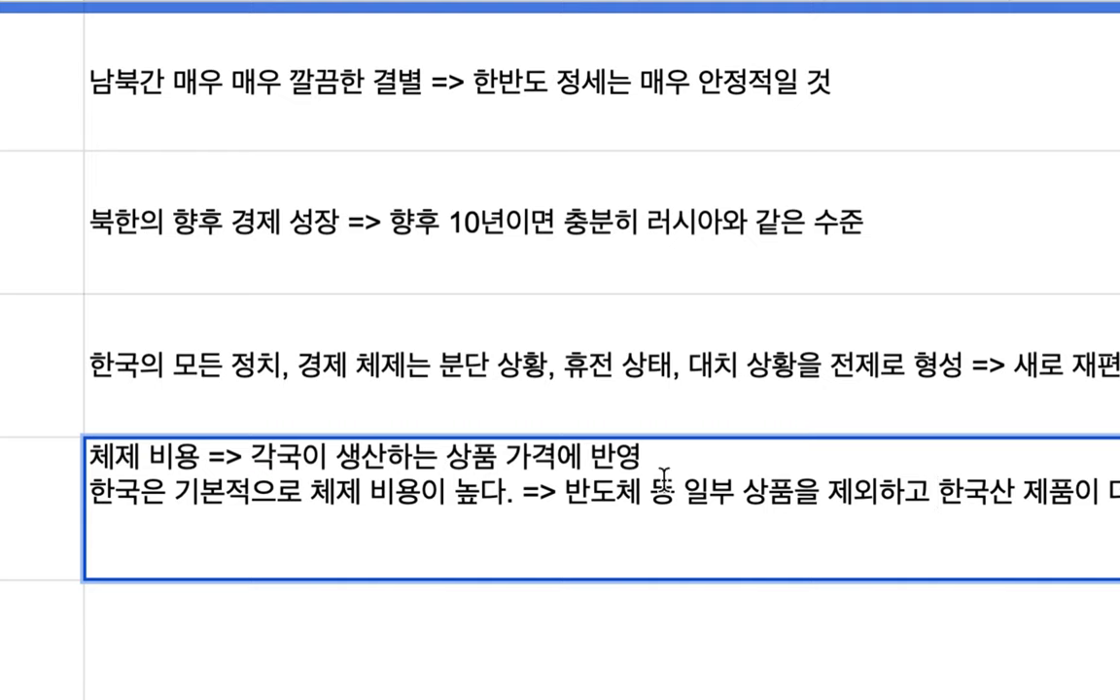
# Append "=> 경제 성장은 중단" to the end of the row 5 note and finish editing the cell.
pyautogui.moveTo(200, 494); pyautogui.dragTo(428, 494)
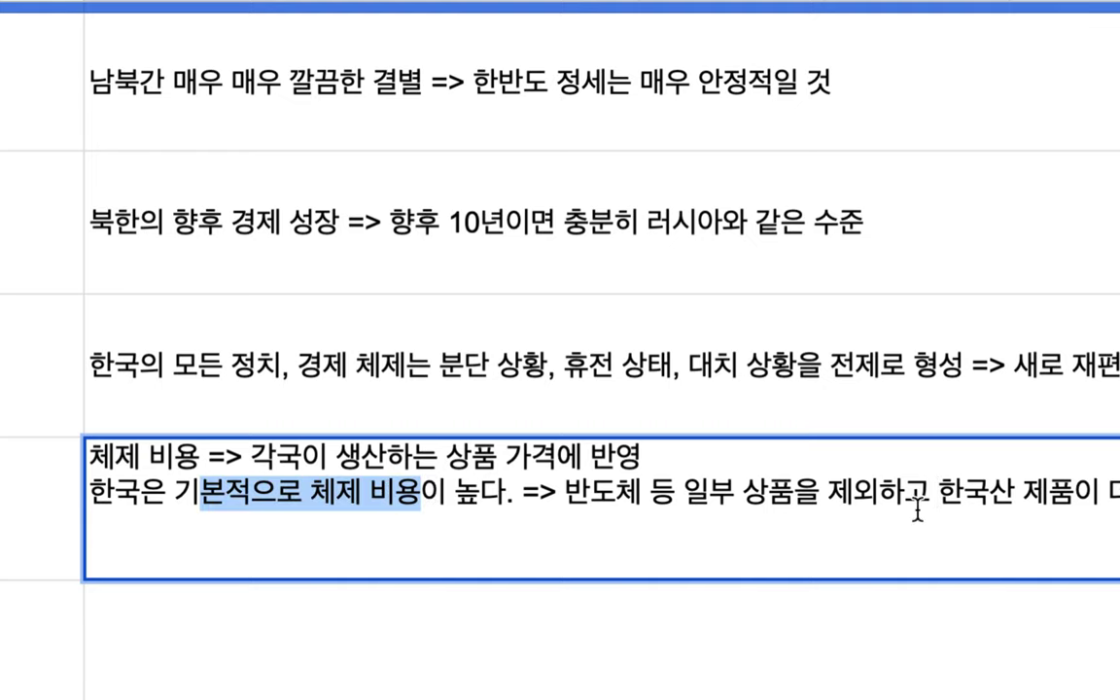
pyautogui.hscroll(5, 917, 513)
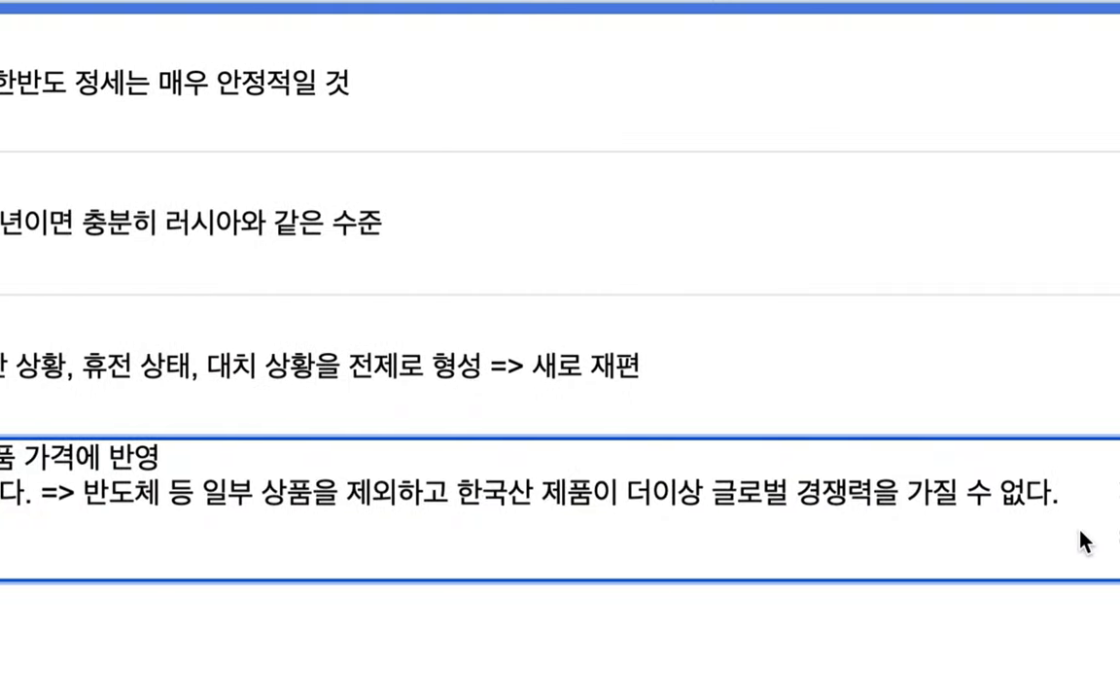
pyautogui.click(1071, 498)
pyautogui.hscroll(3, 1069, 507)
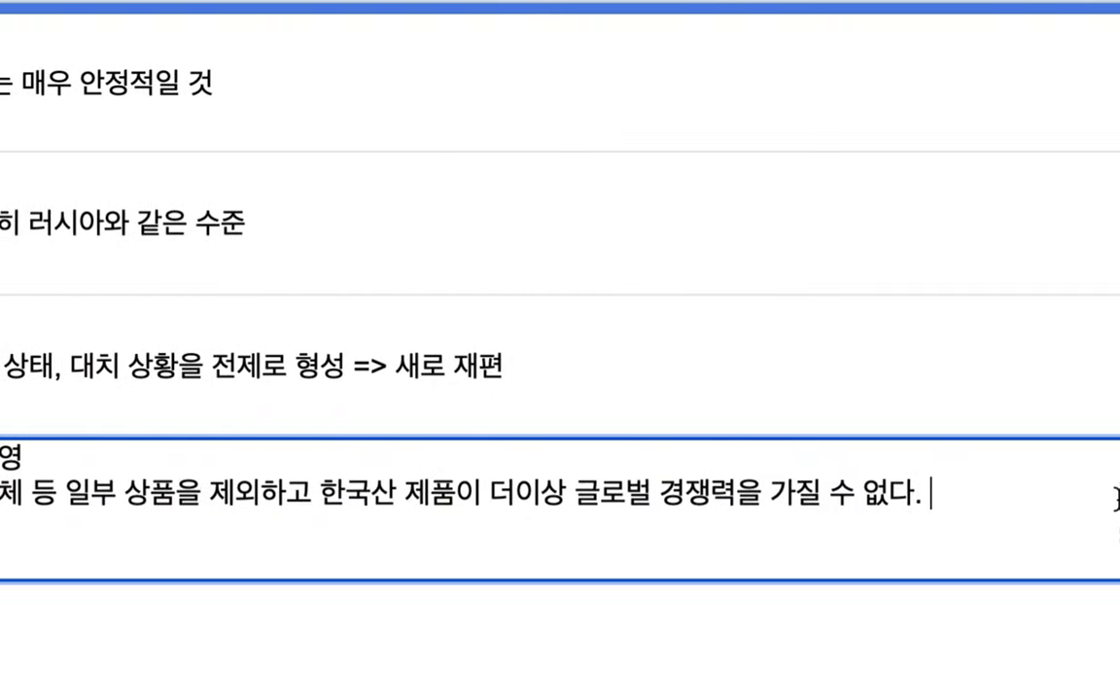
pyautogui.write('=> 경제 ')
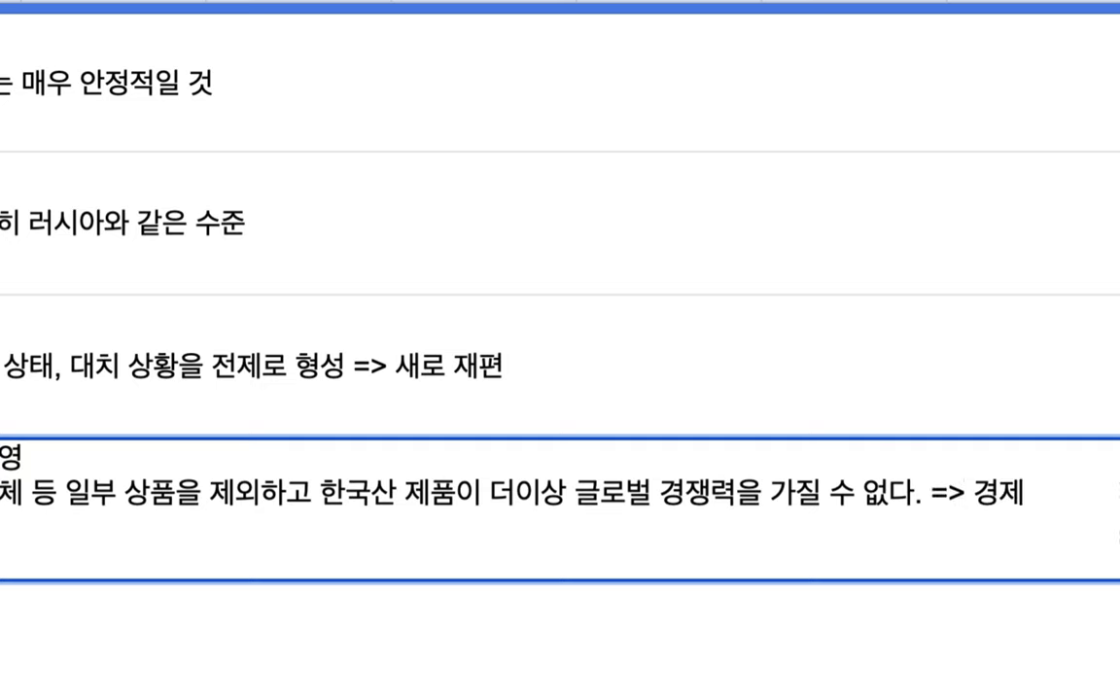
pyautogui.write('성재장은 ')
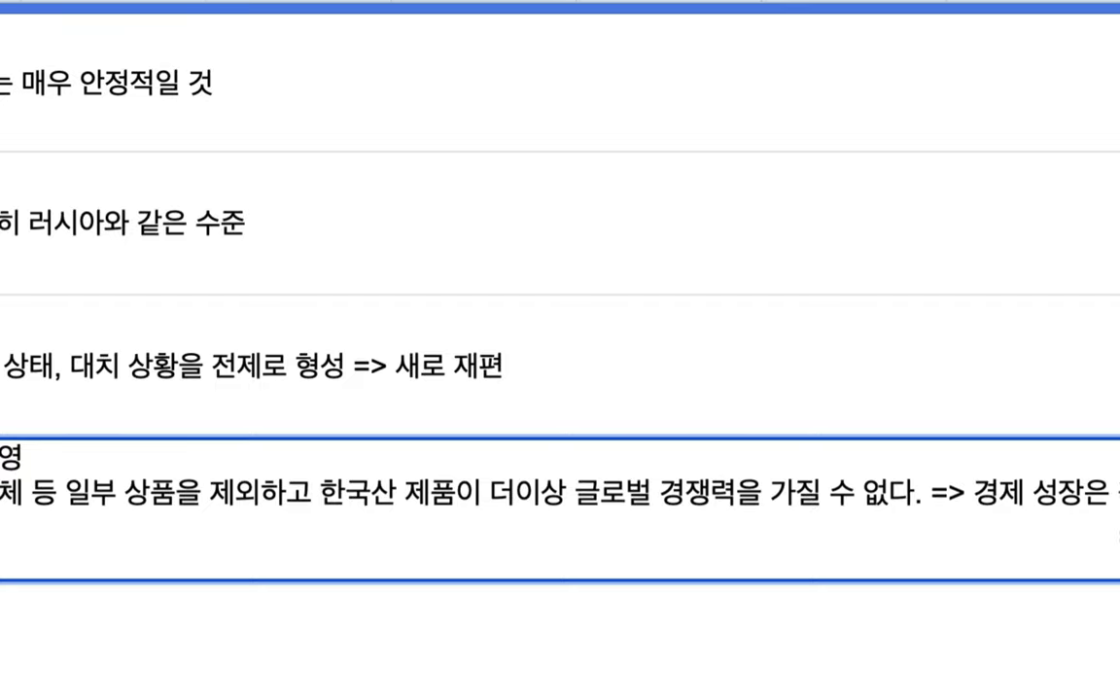
pyautogui.write('중단')
pyautogui.press('Return')
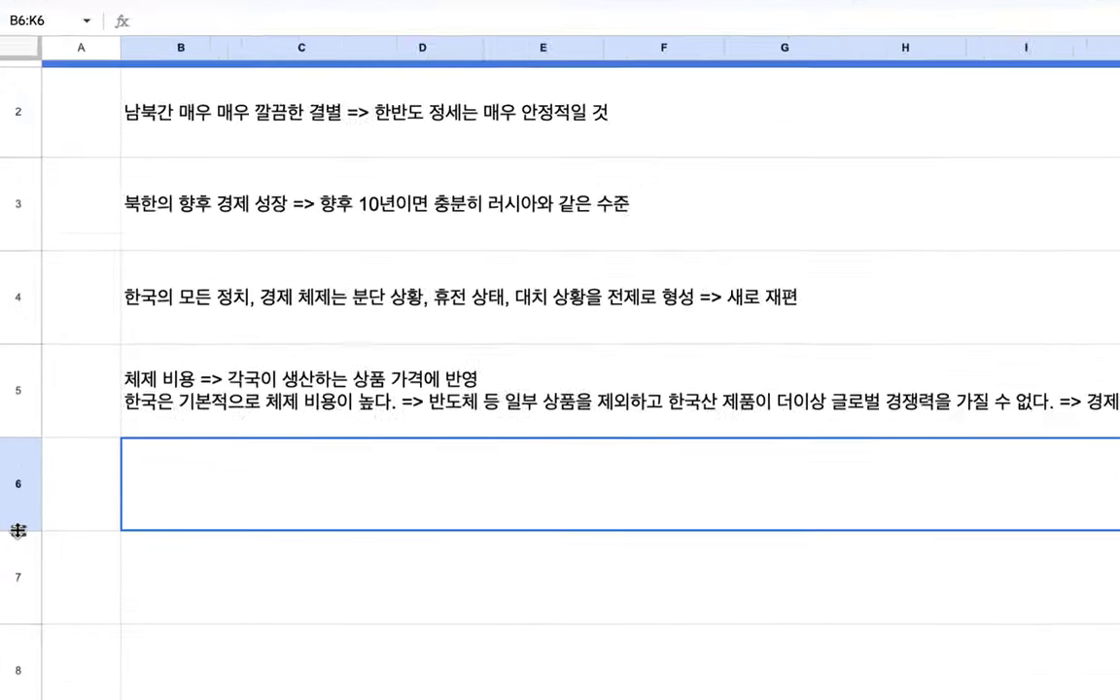
# Enter "조만간 한국이 독, 영, 프, 일본보다 잘살게 될 것" in the merged cell of row 6.
pyautogui.doubleClick(200, 488)
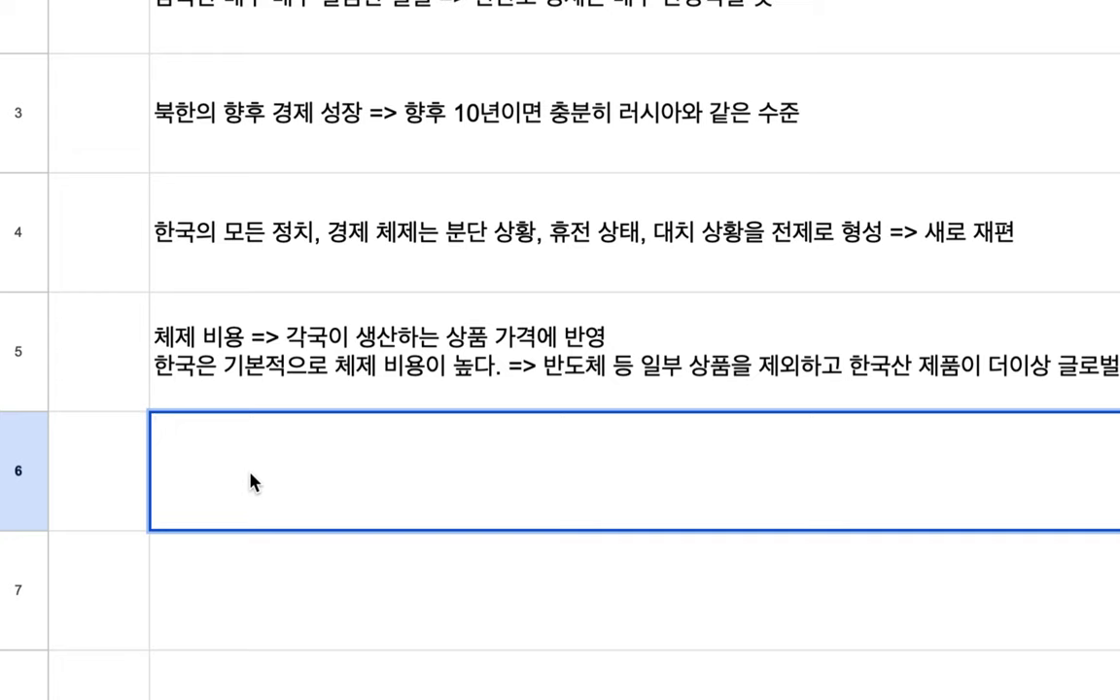
pyautogui.write('죄만간 한국이 독')
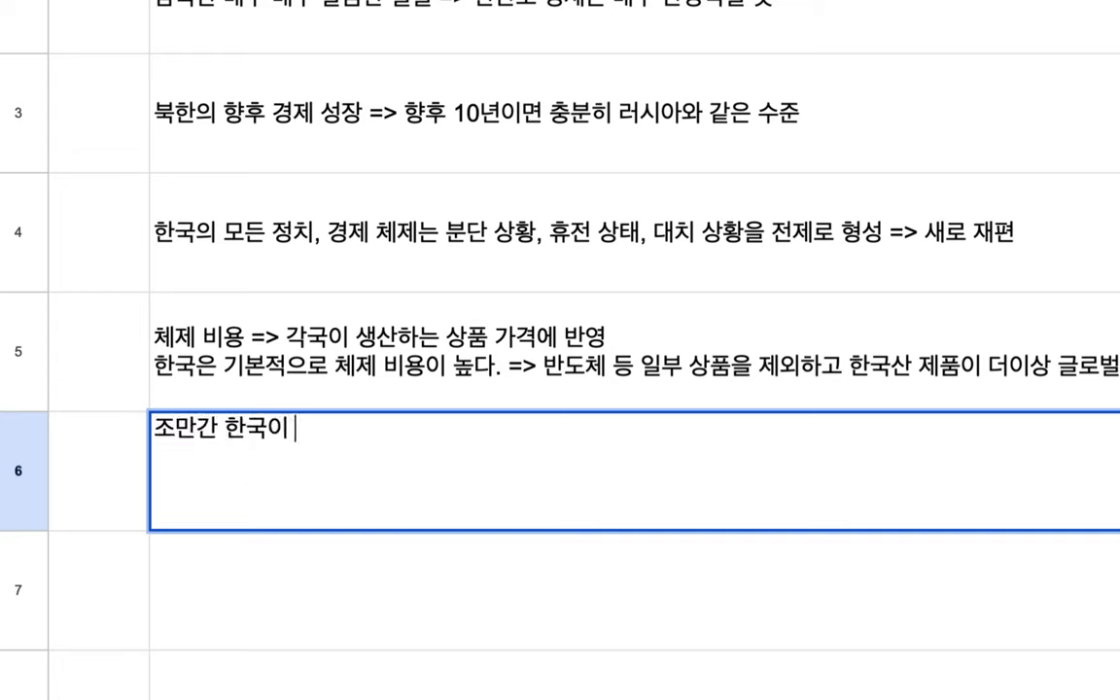
pyautogui.write(', 영,')
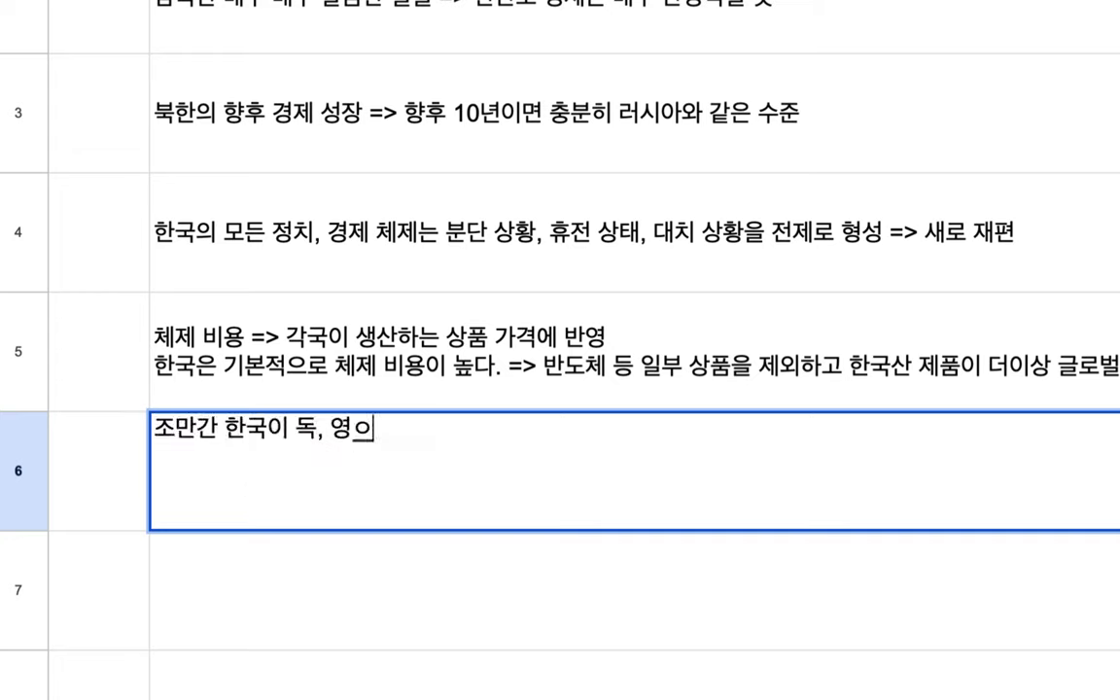
pyautogui.write(' 프, 일')
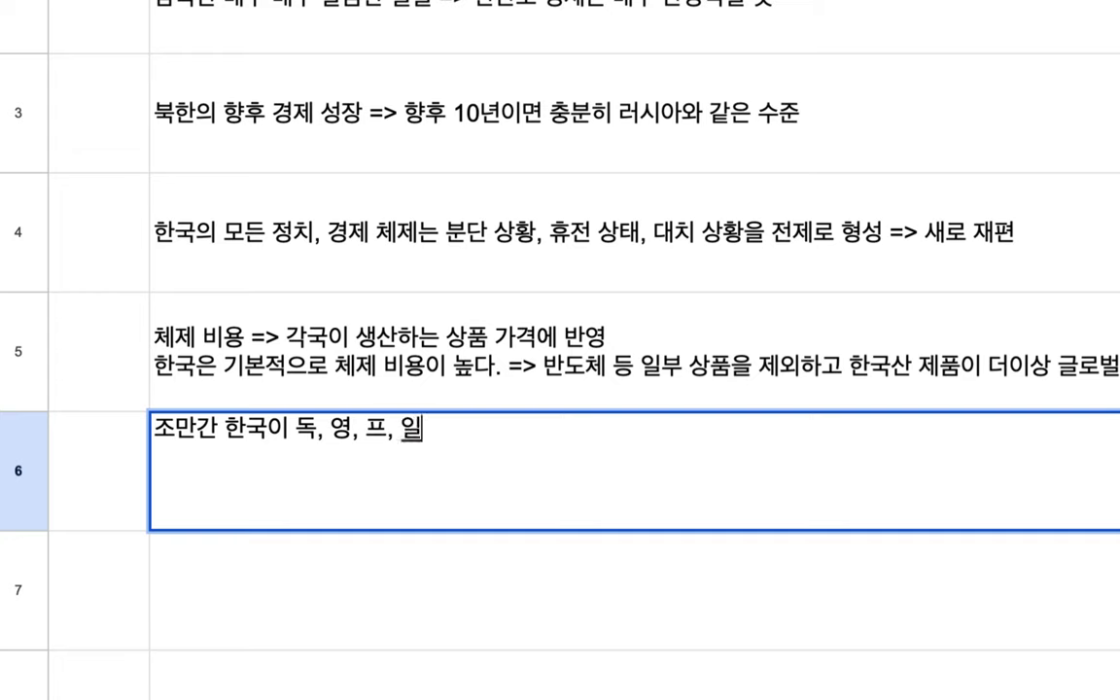
pyautogui.write('본보다 잘살 게')
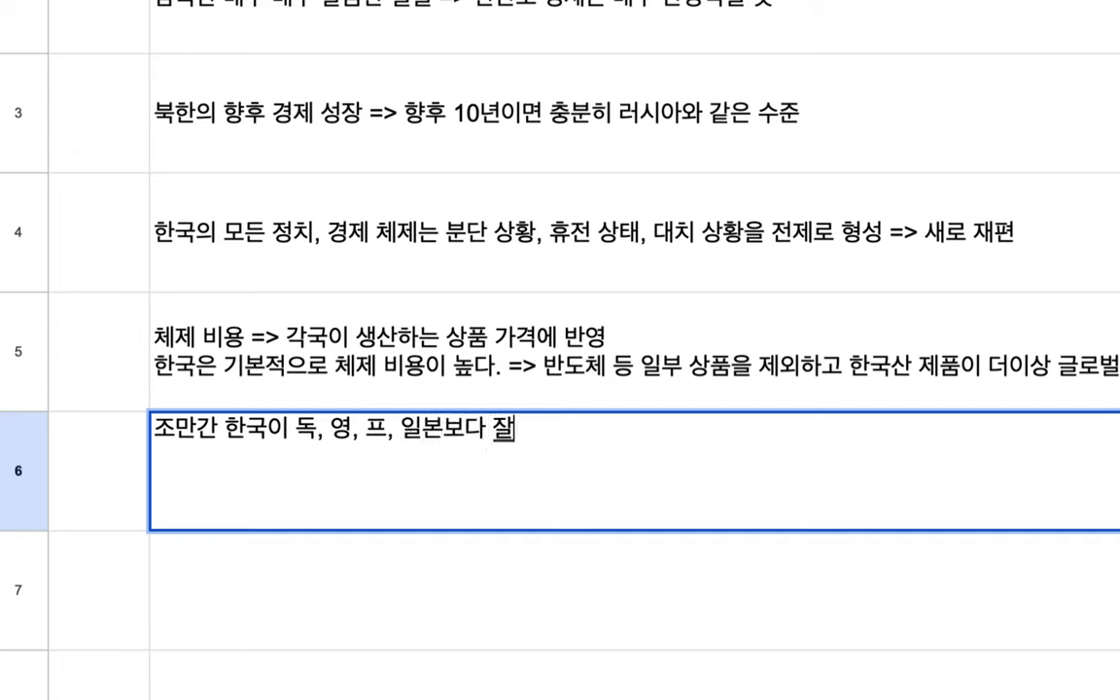
pyautogui.press('BackSpace')
pyautogui.press('BackSpace')
pyautogui.press('BackSpace')
pyautogui.write('게 될 것')
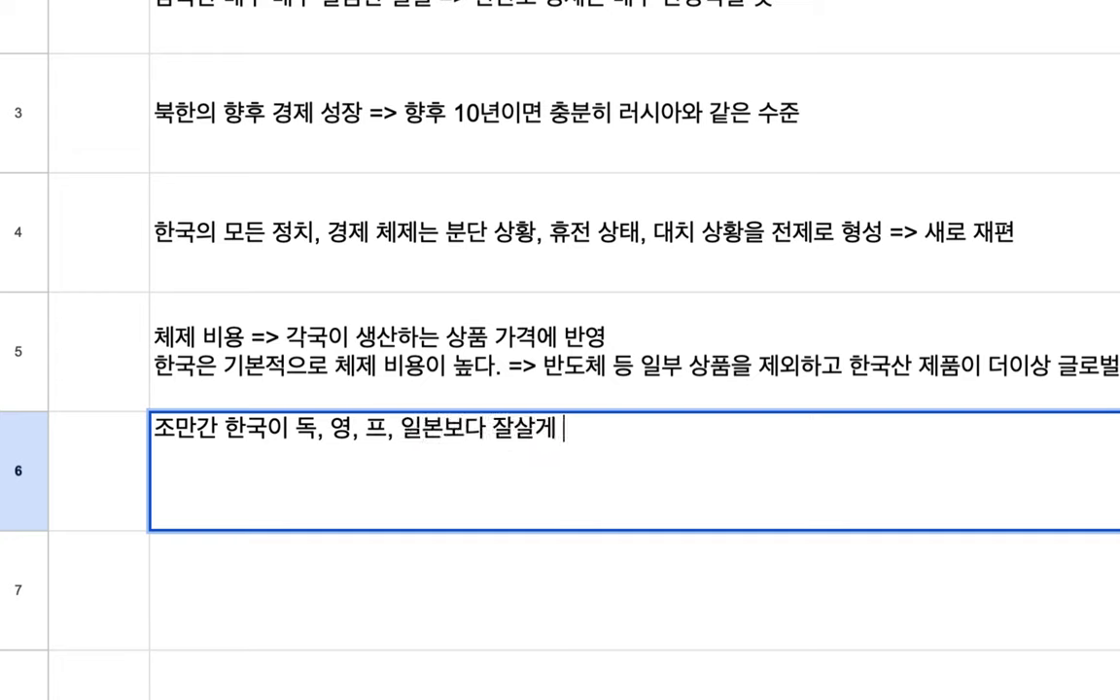
# Insert "(3~5년 내)" after "조만간" in the row 6 note and highlight "독, 영, 프, 일본" in that sentence.
pyautogui.click(216, 428)
pyautogui.write('(3~5년')
pyautogui.write('내)')
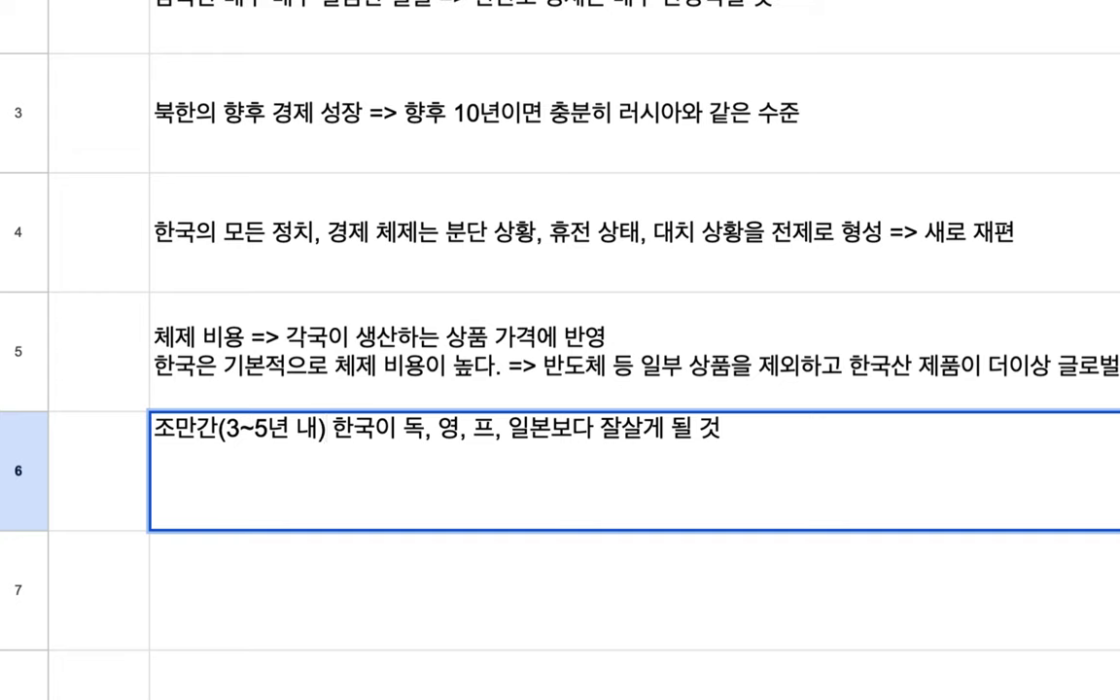
pyautogui.moveTo(333, 428); pyautogui.dragTo(574, 440)
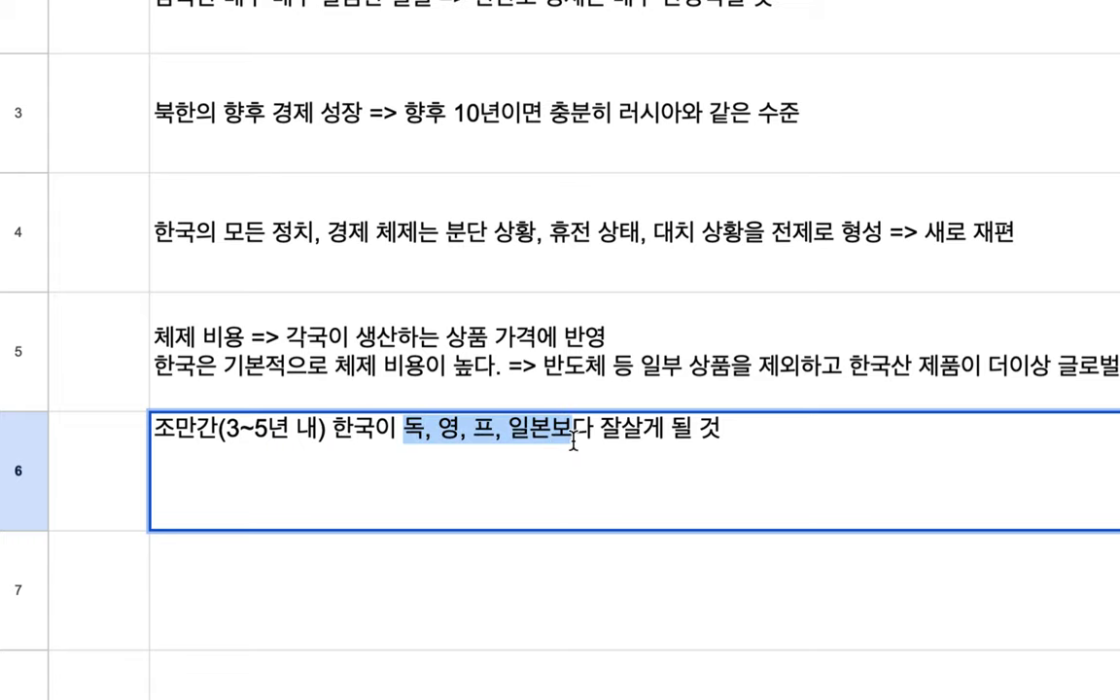
pyautogui.click(334, 428)
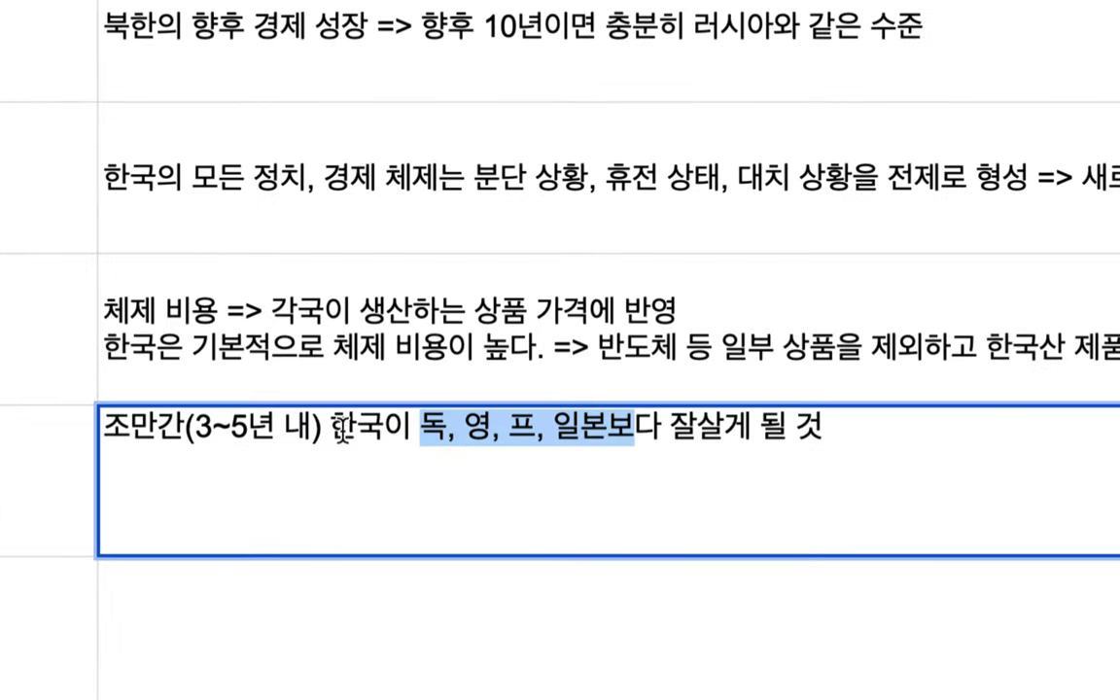
pyautogui.moveTo(334, 428); pyautogui.dragTo(610, 439)
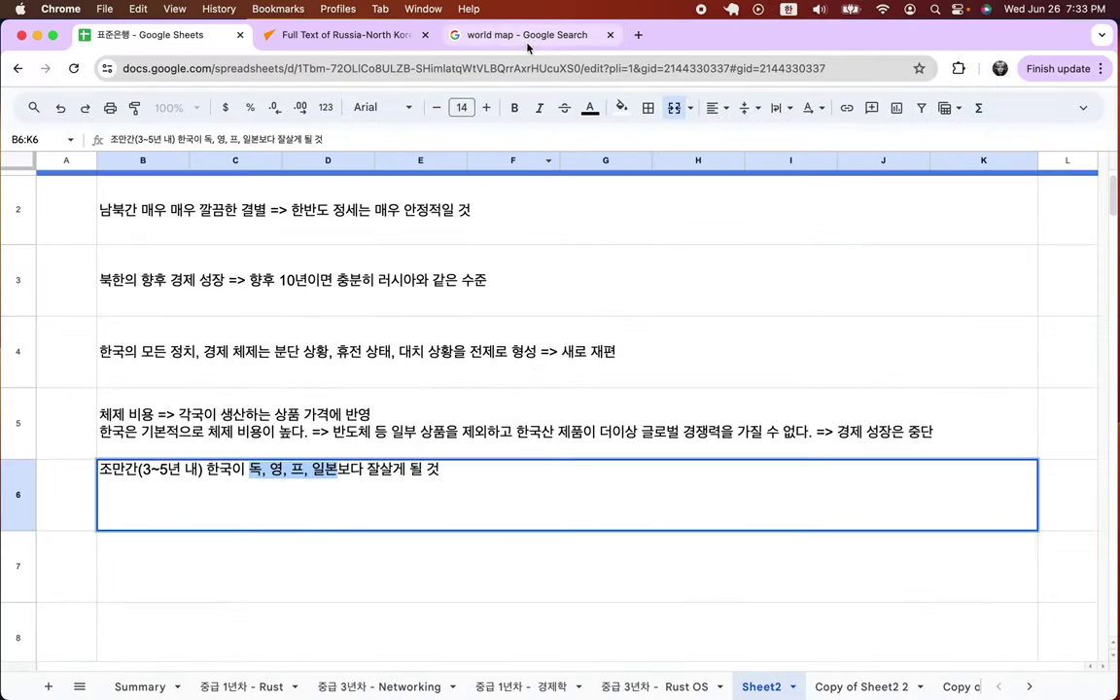
# Switch to the world map search page and search Google for "2023 ppp by nations wikipedia".
pyautogui.click(533, 37)
pyautogui.click(471, 70)
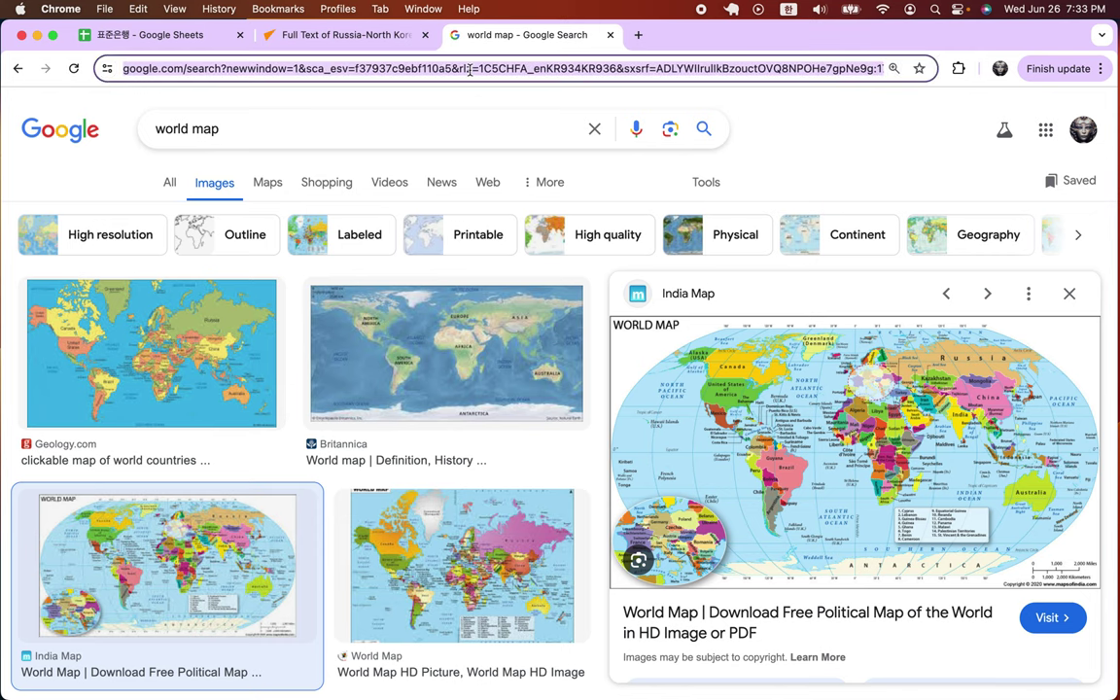
pyautogui.write('2023')
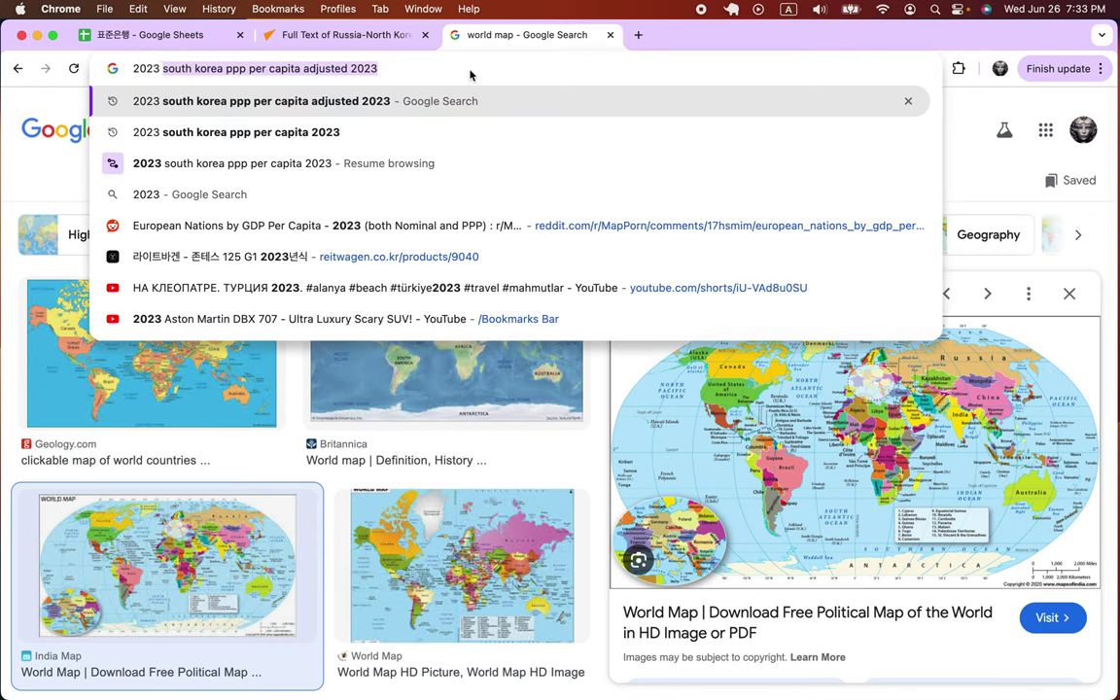
pyautogui.write(' world')
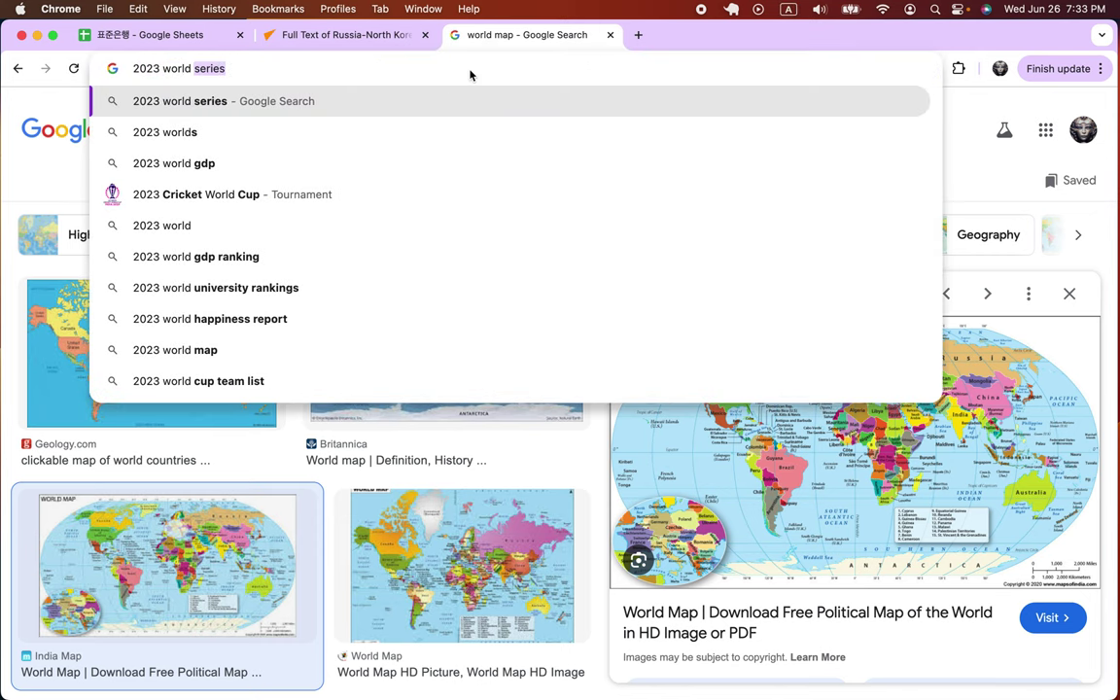
pyautogui.press('BackSpace')
pyautogui.press('BackSpace')
pyautogui.press('BackSpace')
pyautogui.press('BackSpace')
pyautogui.press('BackSpace')
pyautogui.press('BackSpace')
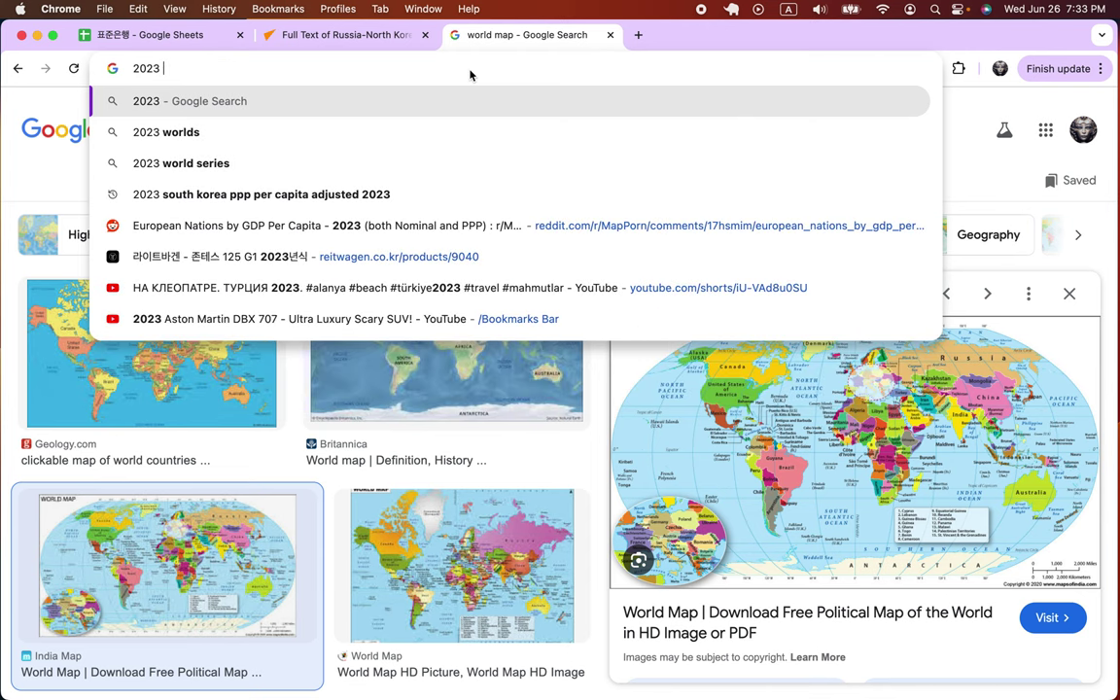
pyautogui.write('ppp')
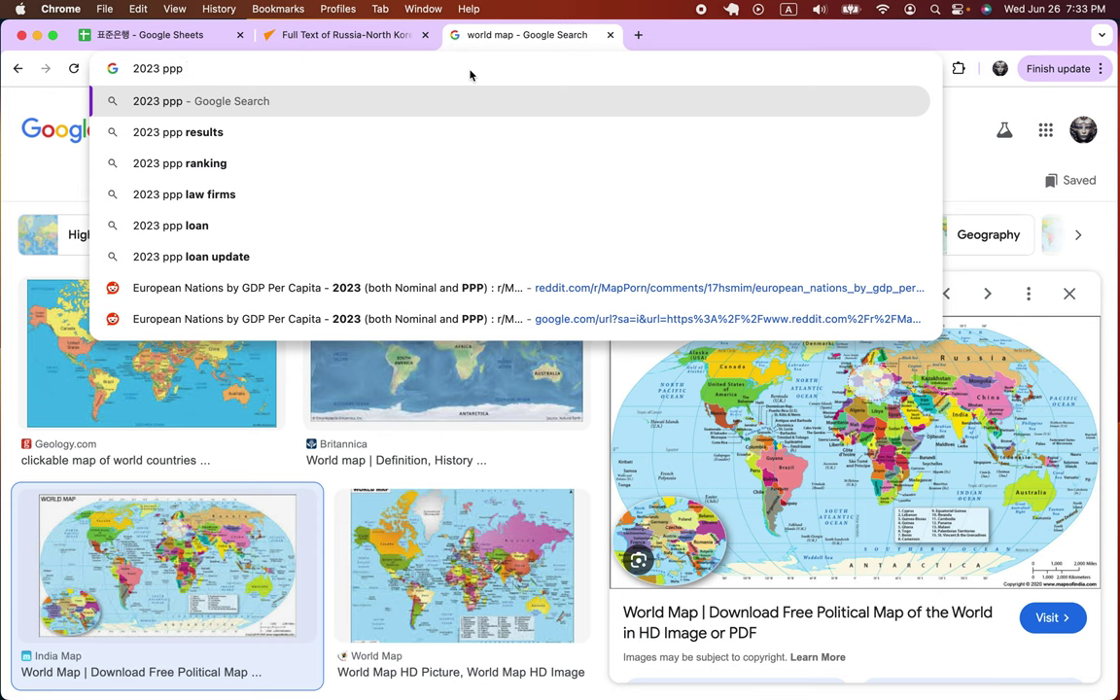
pyautogui.write('by nations ')
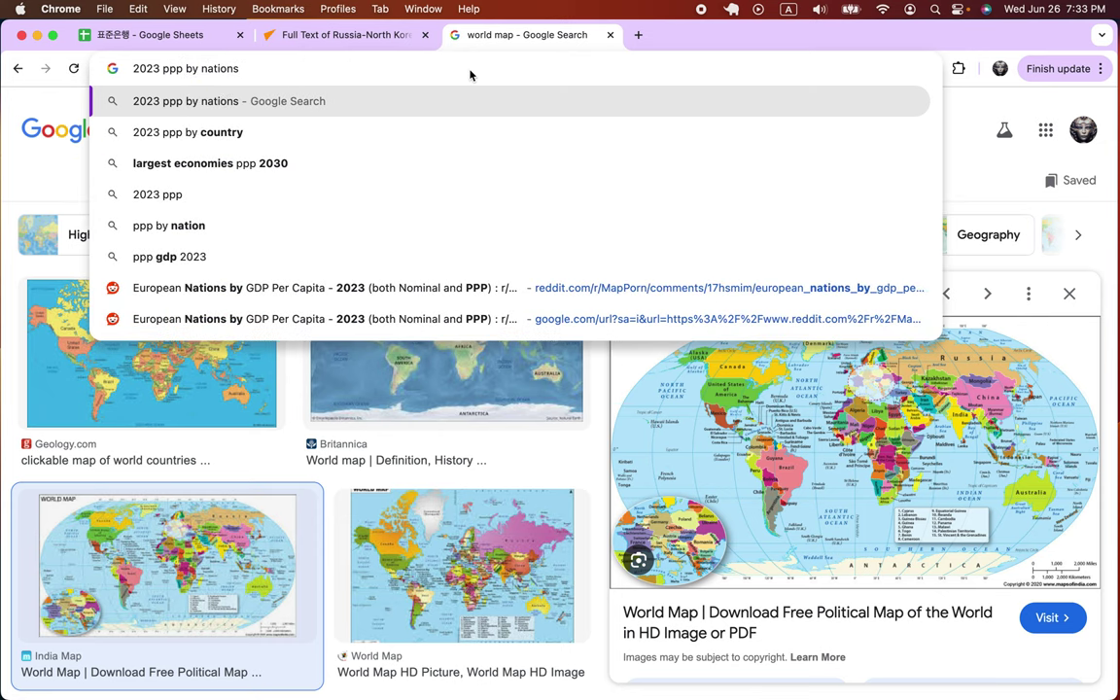
pyautogui.write('wik')
pyautogui.press('Down')
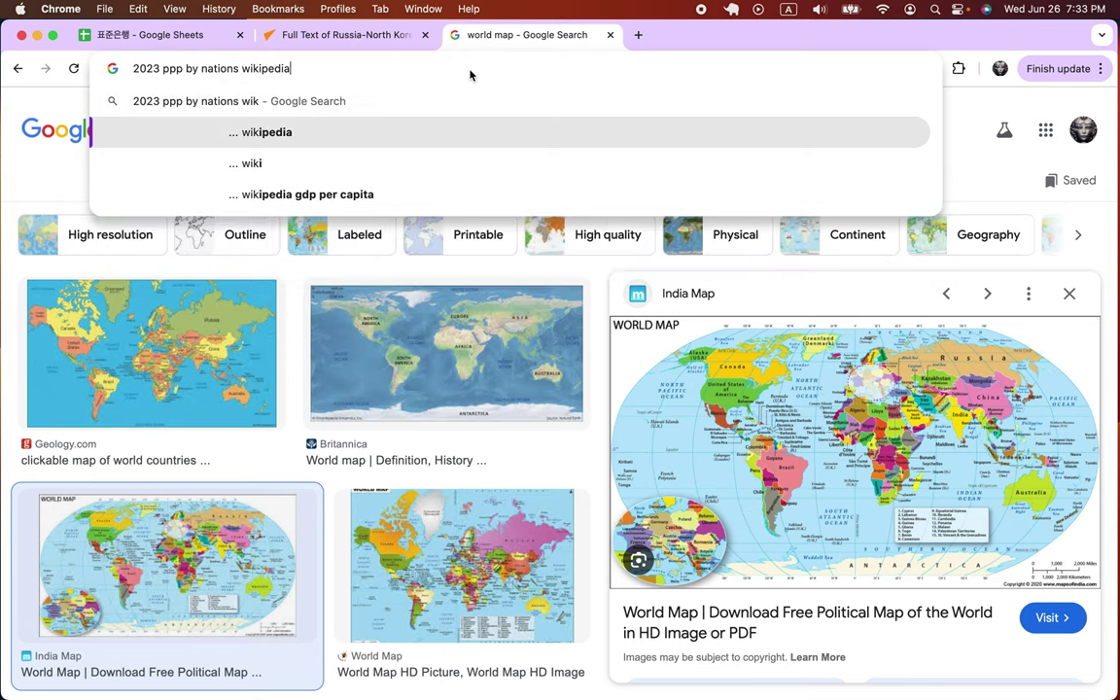
pyautogui.press('Return')
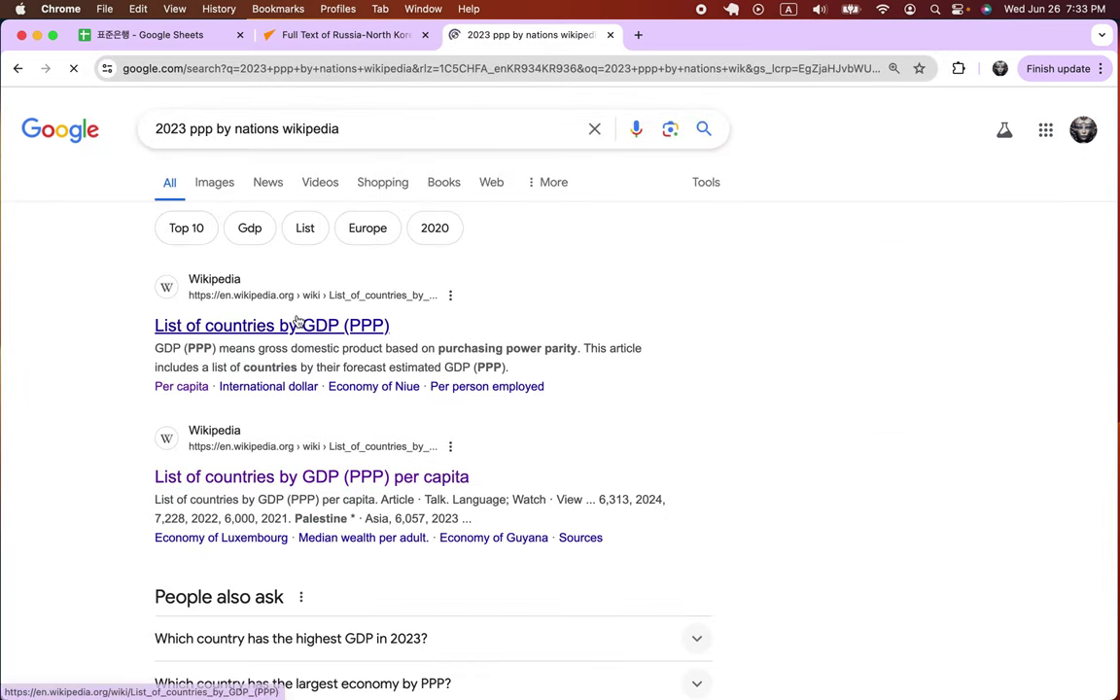
# Open the Wikipedia list of countries by GDP (PPP) and look up South Korea's place in the table.
pyautogui.click(295, 326)
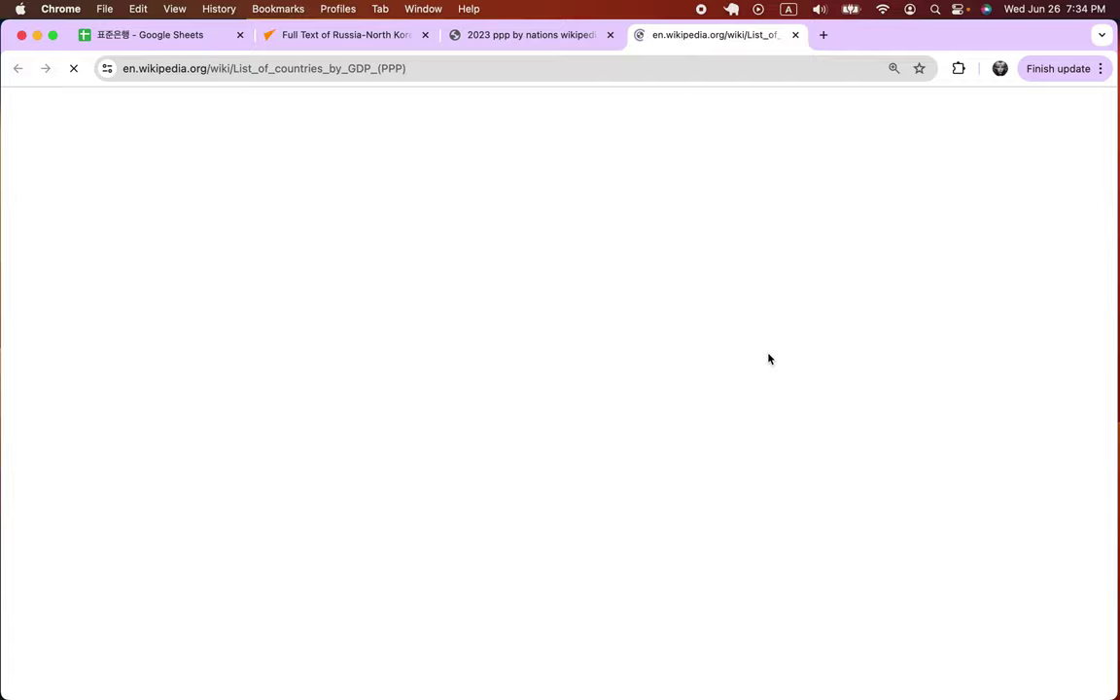
pyautogui.scroll(-15, 641, 468)
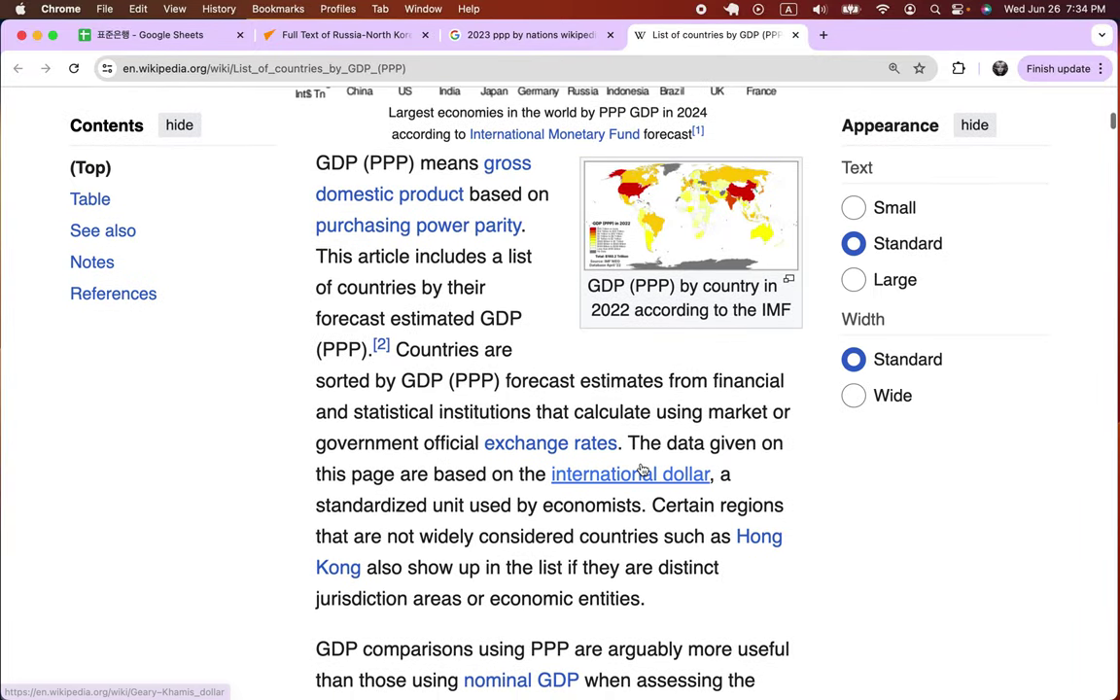
pyautogui.scroll(-7, 642, 468)
pyautogui.scroll(5, 641, 467)
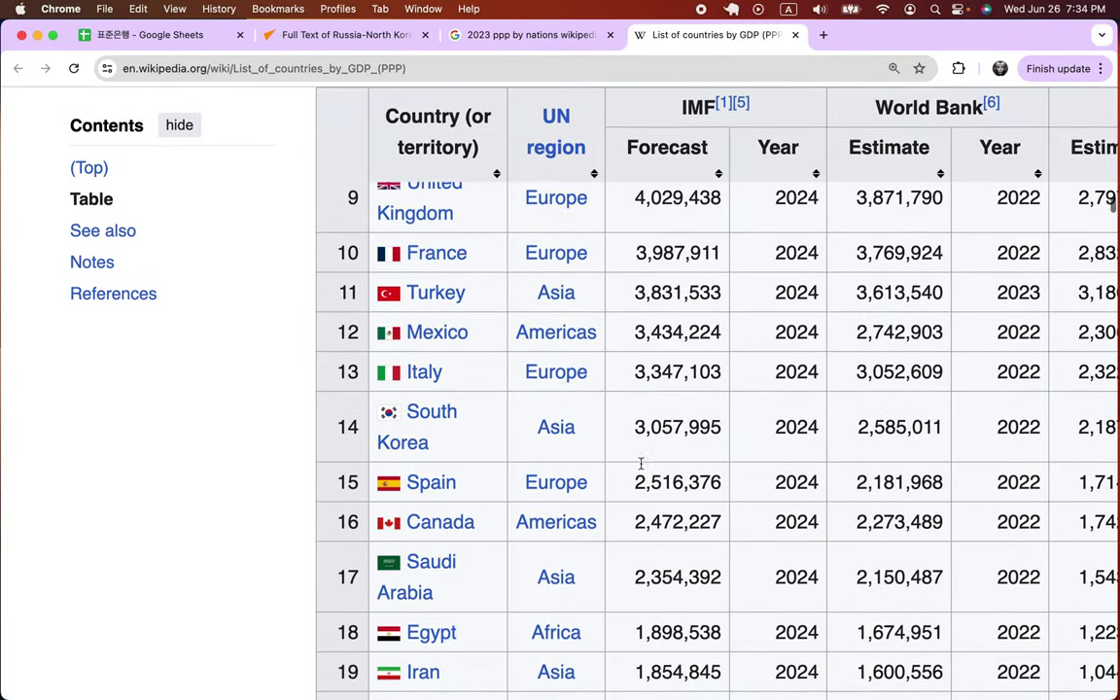
pyautogui.scroll(-6, 640, 465)
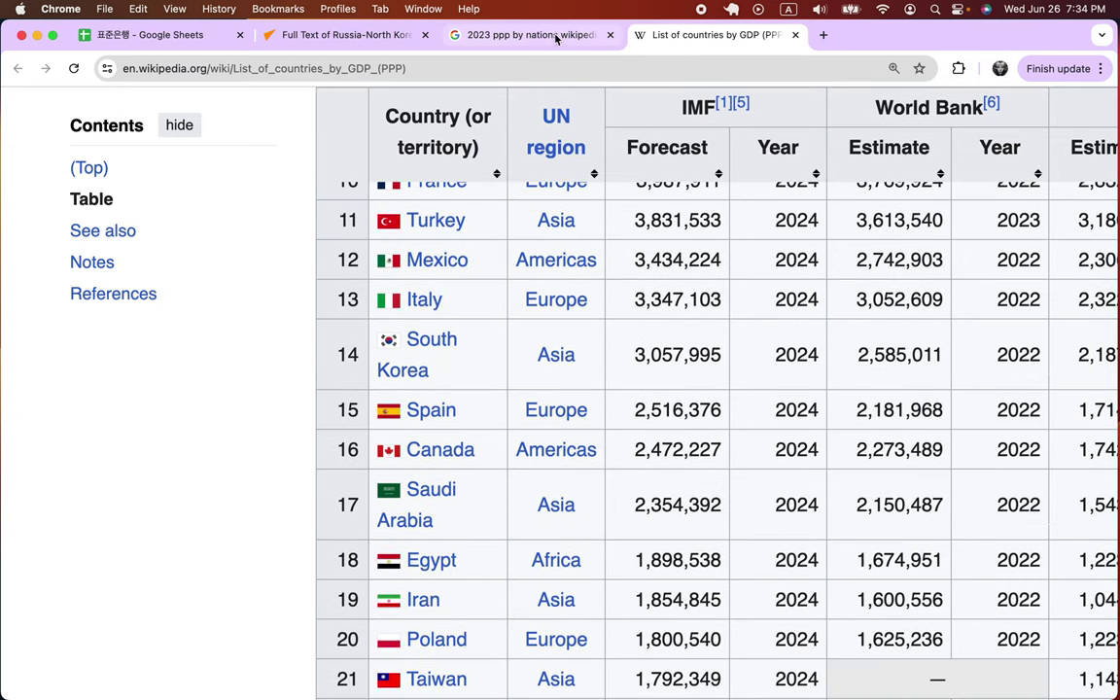
# Return to the search results, open the Wikipedia list of countries by GDP (PPP) per capita, and review its map, introduction and method.
pyautogui.click(525, 37)
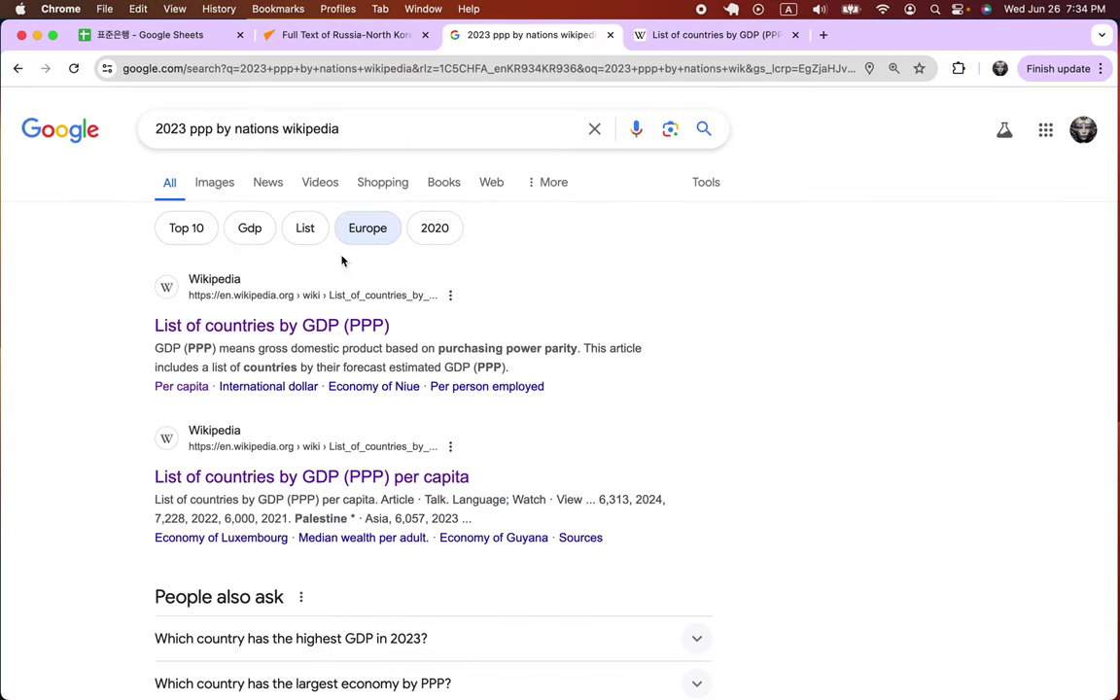
pyautogui.click(316, 479)
pyautogui.scroll(-10, 316, 483)
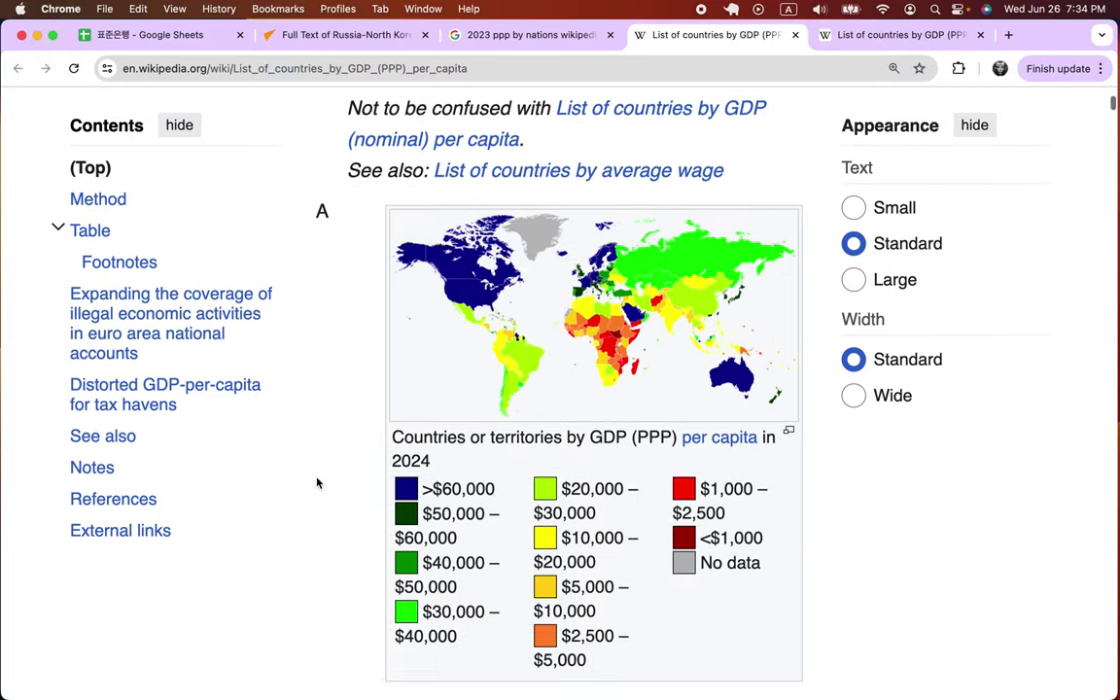
pyautogui.scroll(-15, 316, 482)
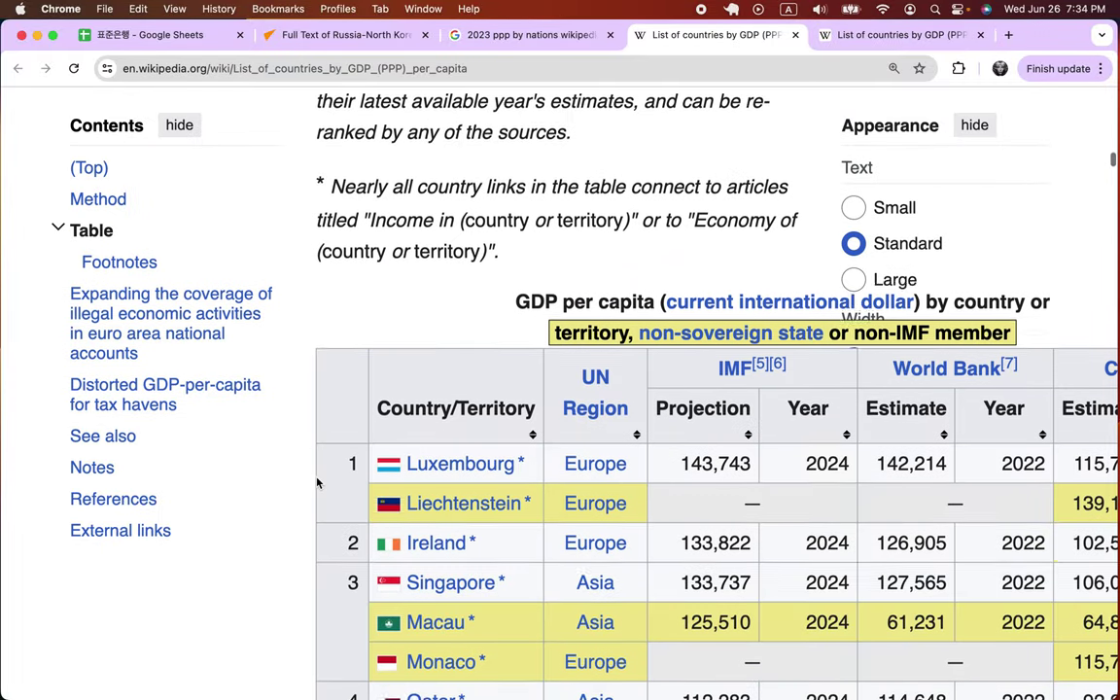
pyautogui.scroll(8, 316, 482)
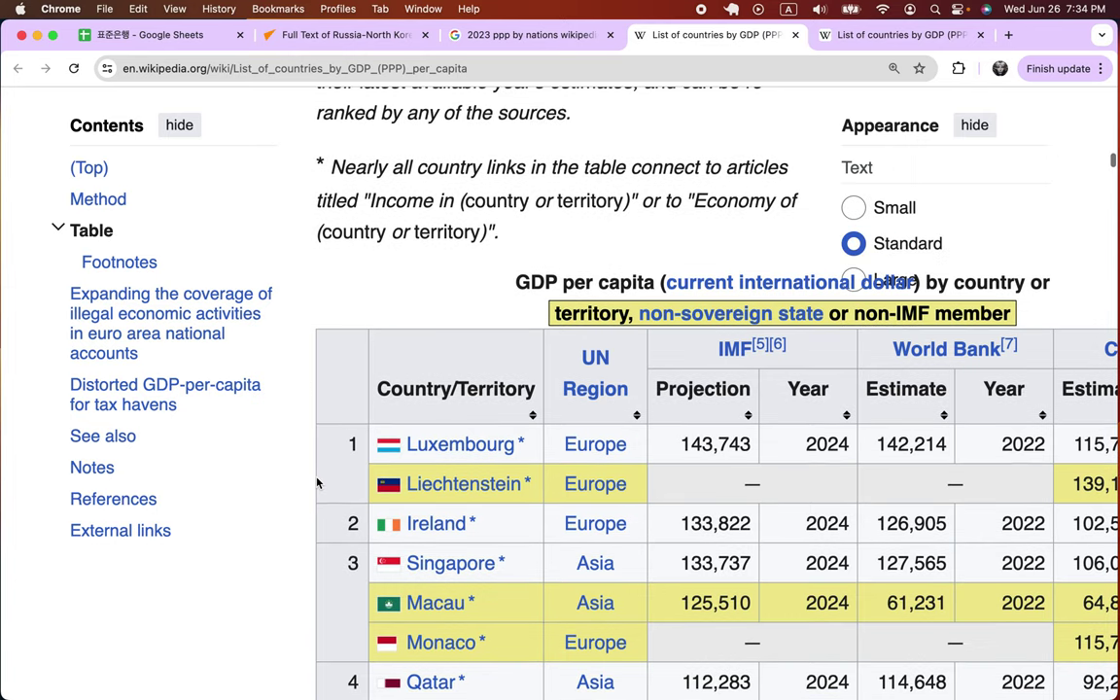
pyautogui.scroll(10, 316, 482)
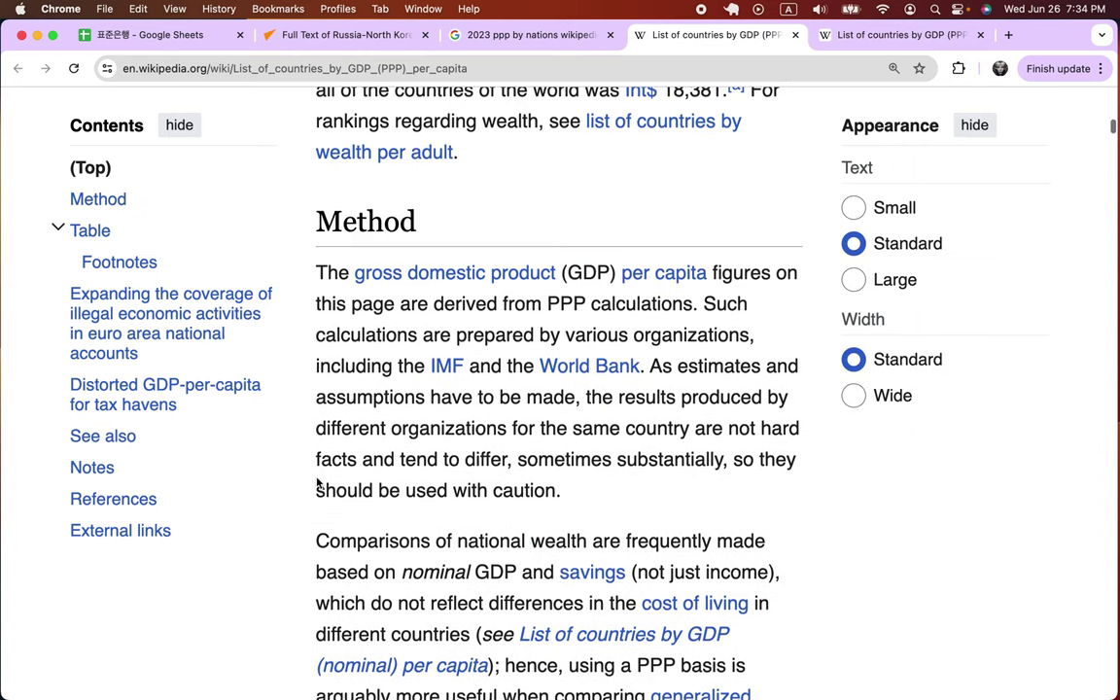
pyautogui.scroll(6, 316, 483)
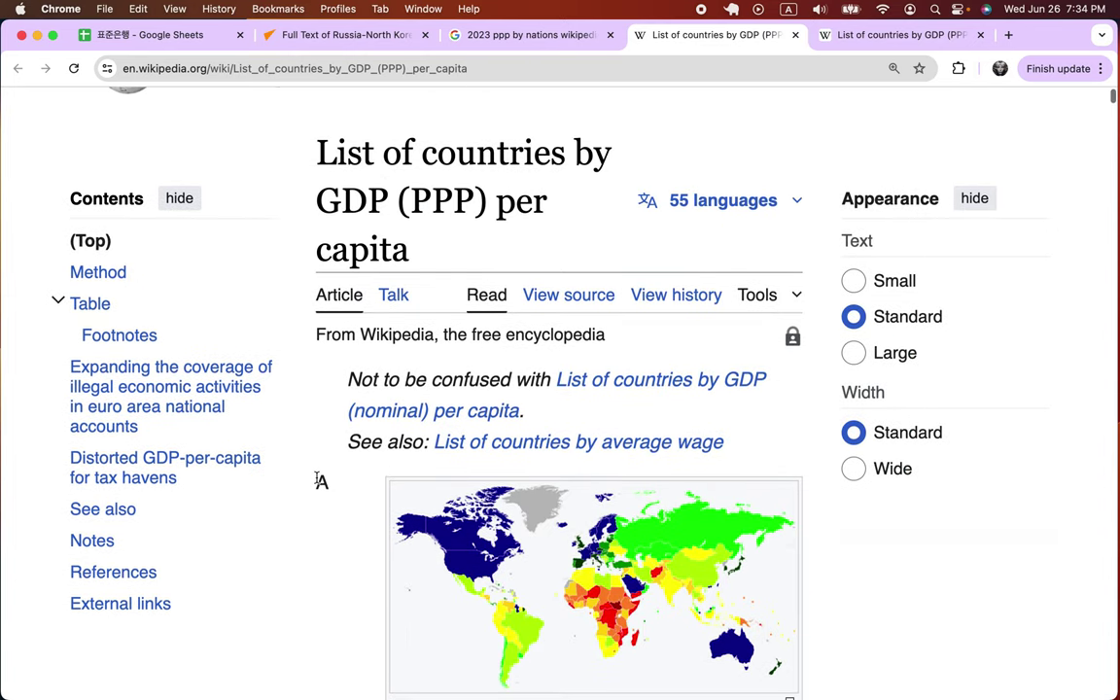
pyautogui.scroll(-2, 321, 477)
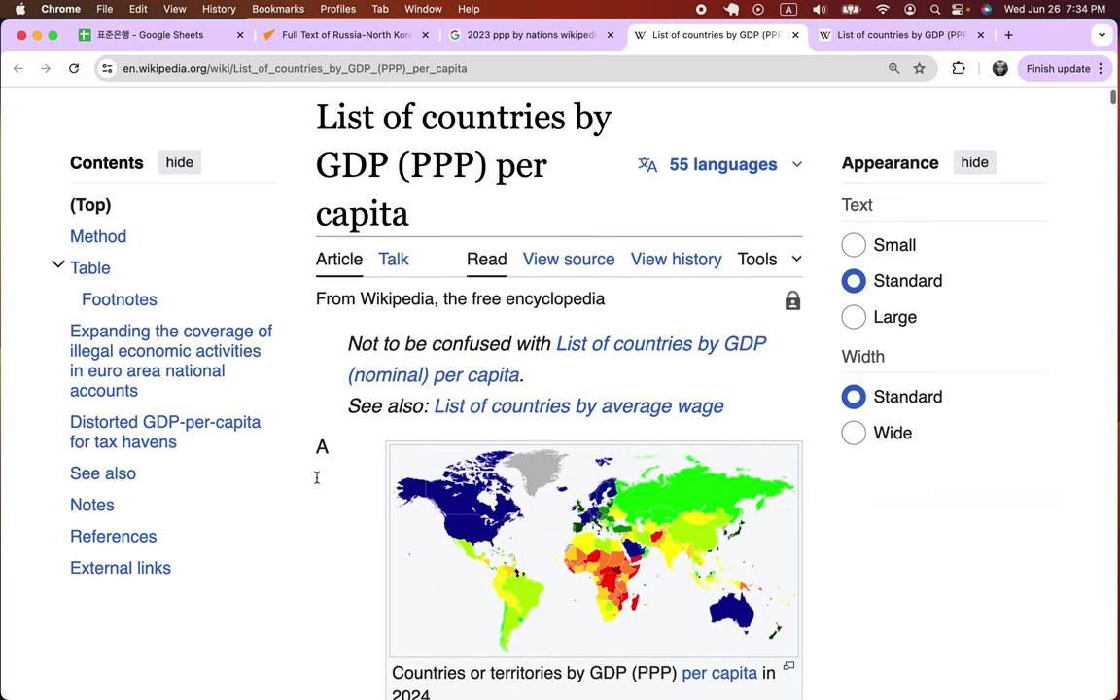
pyautogui.scroll(-8, 316, 479)
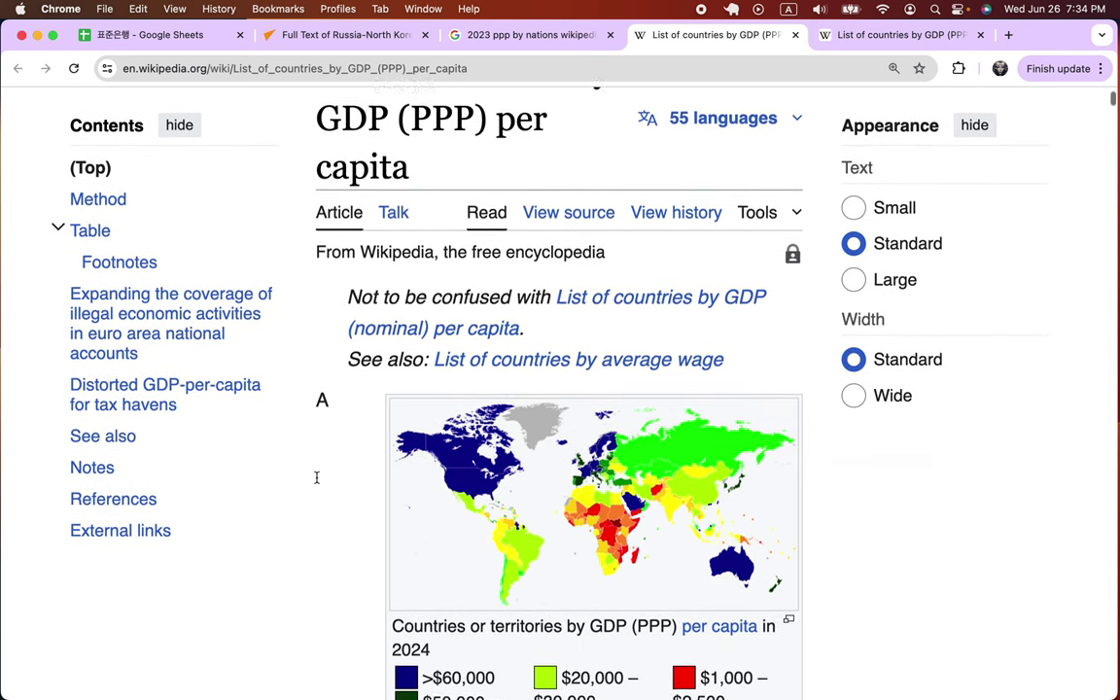
pyautogui.scroll(-10, 316, 482)
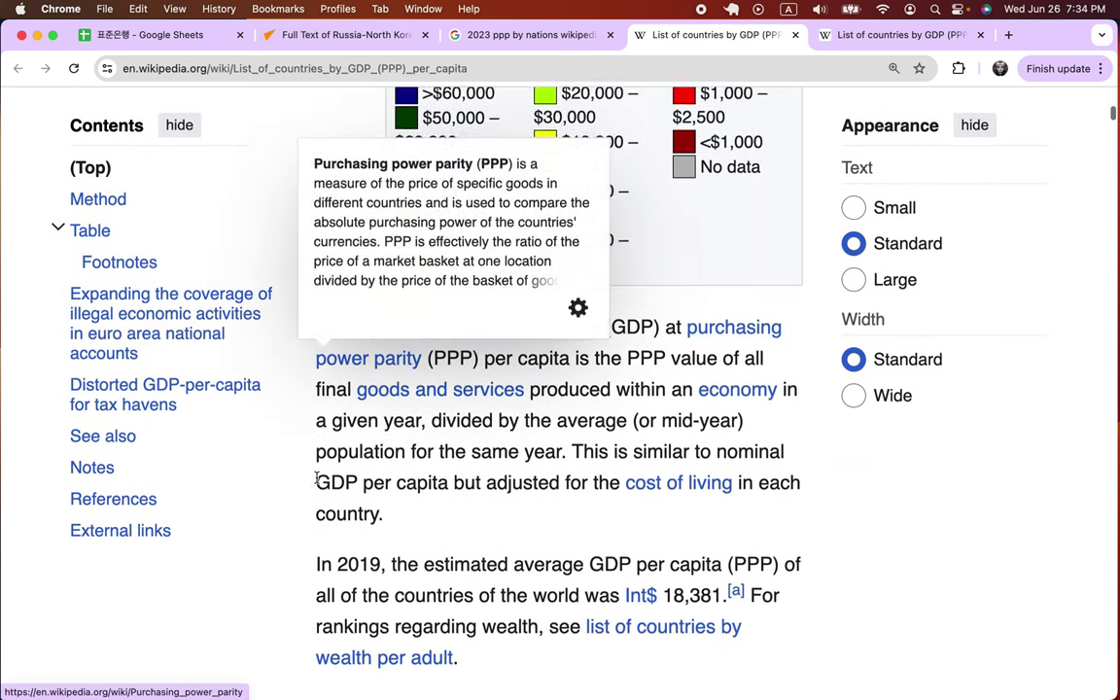
pyautogui.scroll(-17, 316, 480)
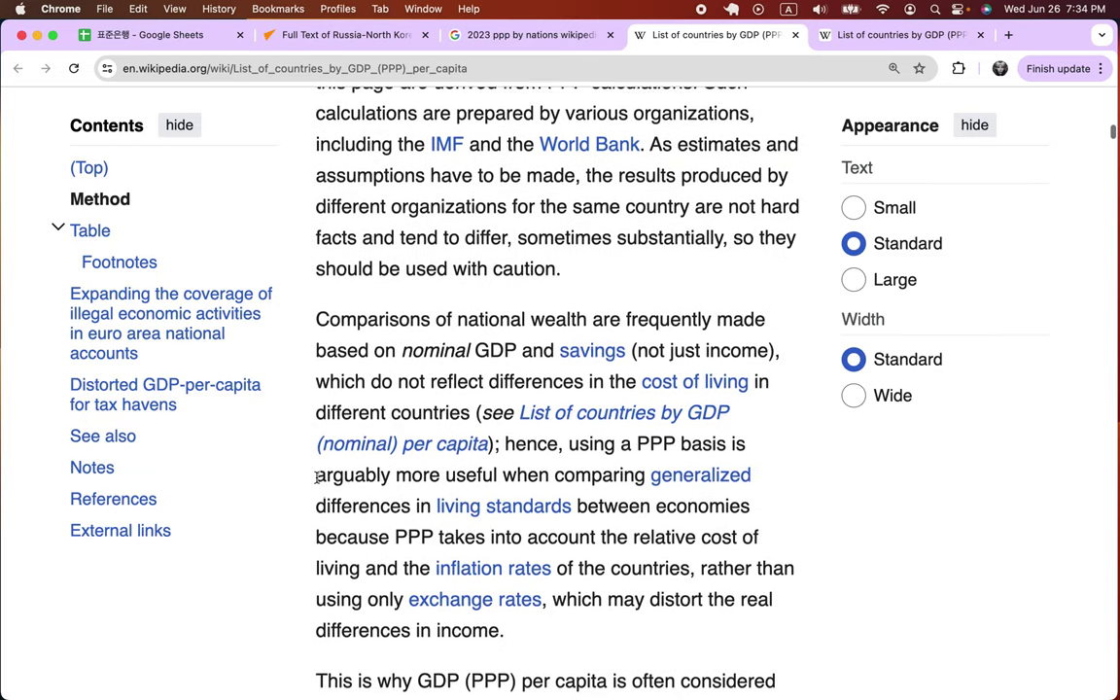
pyautogui.scroll(-17, 316, 476)
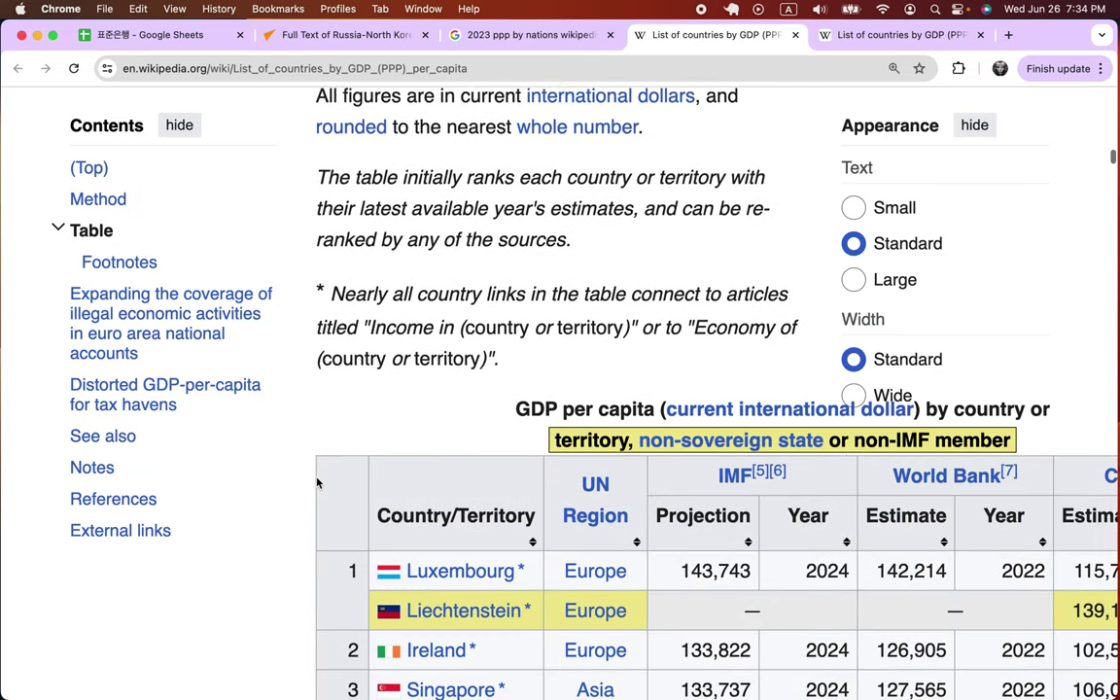
pyautogui.scroll(-1, 316, 482)
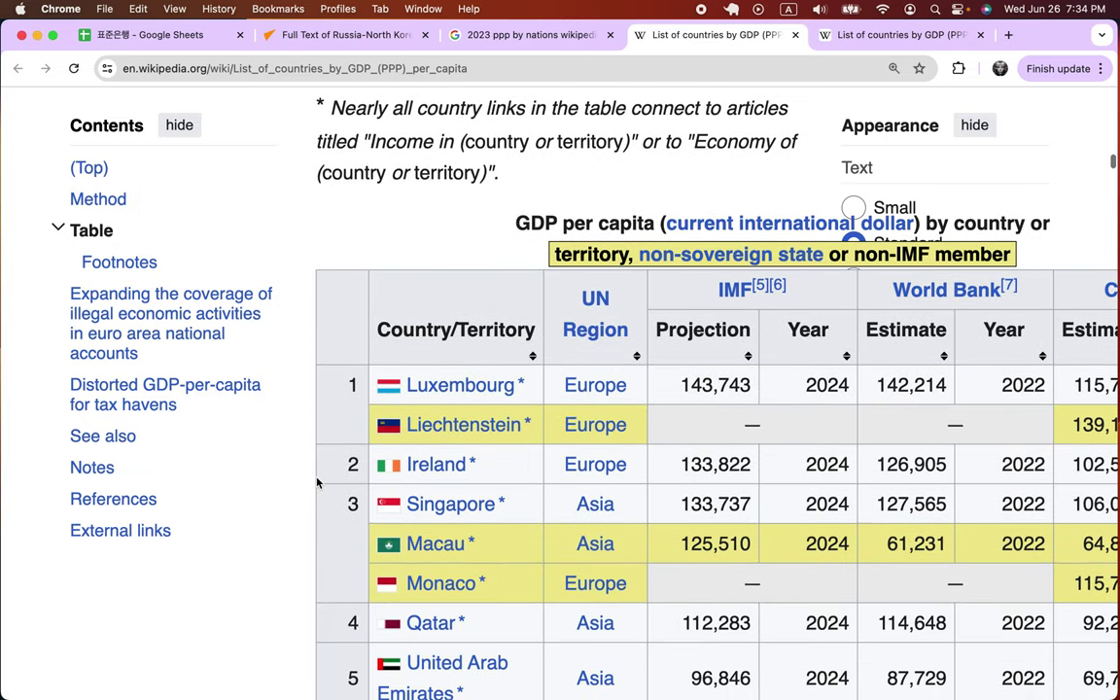
# Find South Korea, France and the United Kingdom in the GDP (PPP) per capita table.
pyautogui.rightClick(316, 481)
pyautogui.click(264, 597)
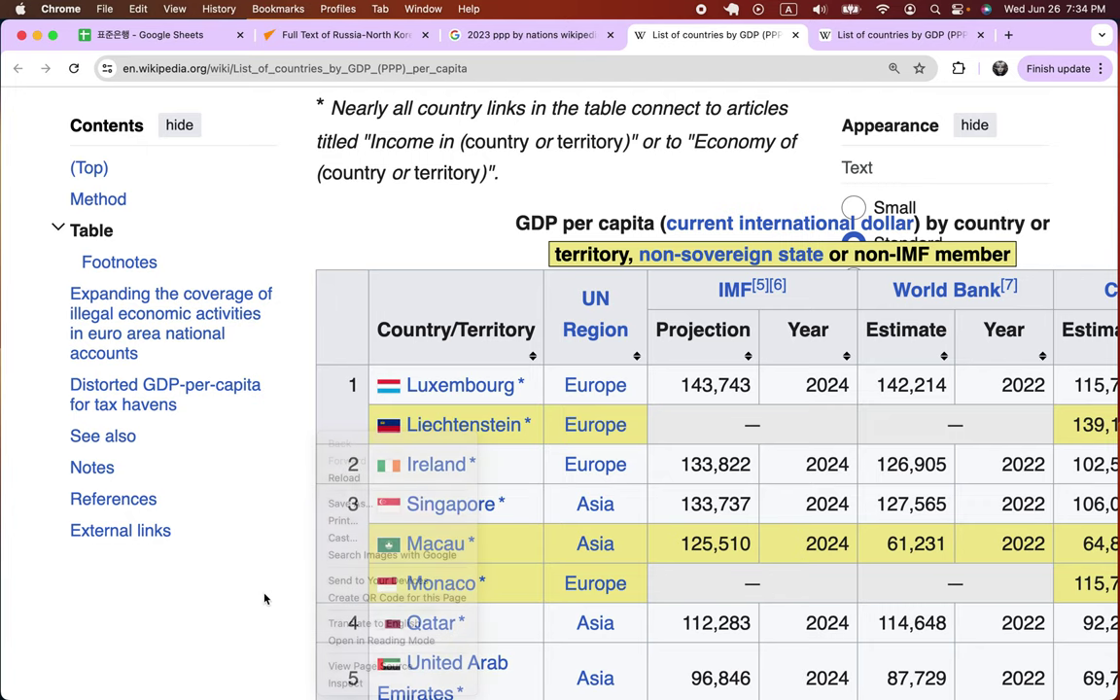
pyautogui.scroll(-3, 264, 598)
pyautogui.scroll(-20, 264, 598)
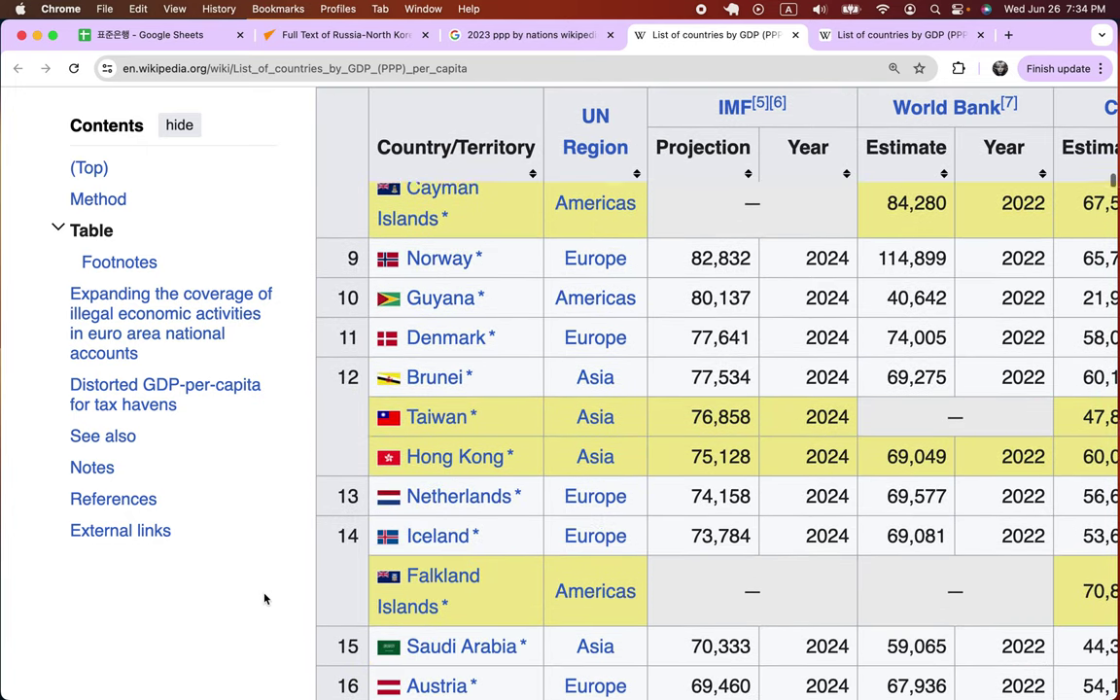
pyautogui.scroll(-9, 264, 598)
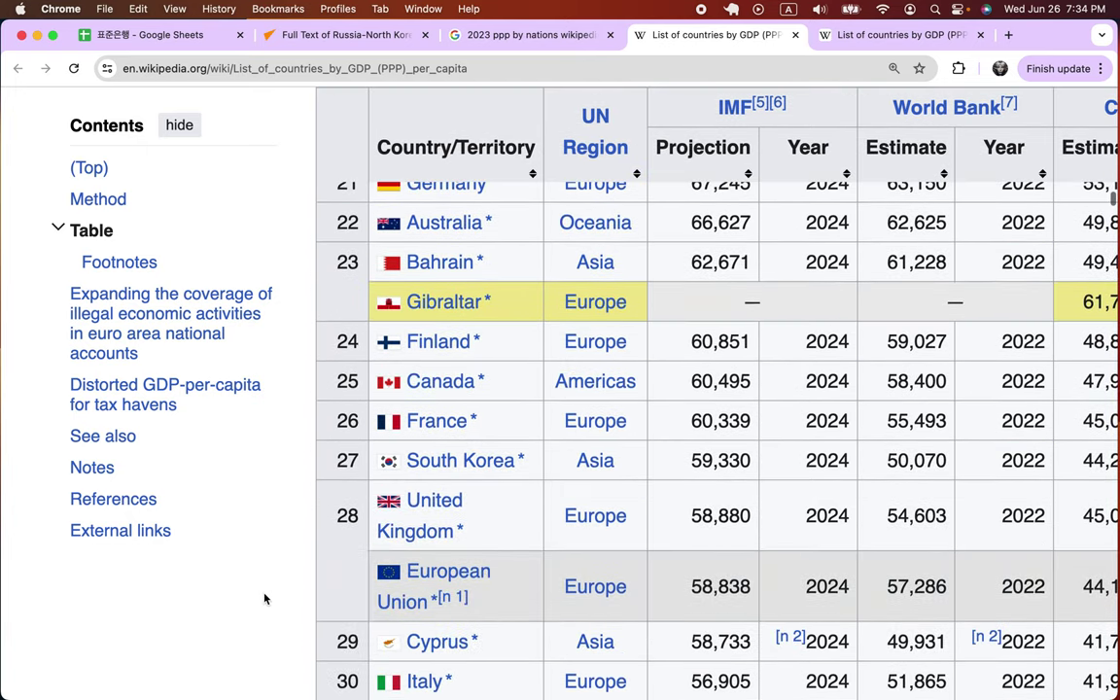
pyautogui.scroll(-2, 265, 598)
pyautogui.scroll(3, 265, 600)
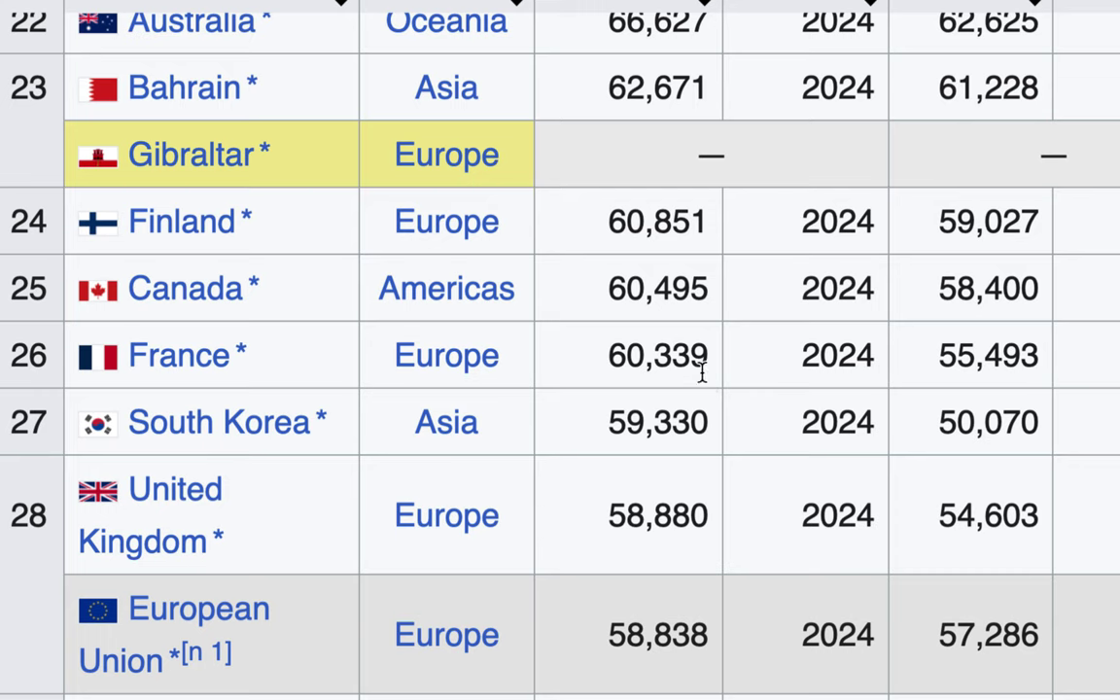
# Compare the 2024 IMF per capita projections of the United Kingdom and Japan with South Korea's, highlighting the figures.
pyautogui.moveTo(625, 516); pyautogui.dragTo(681, 515)
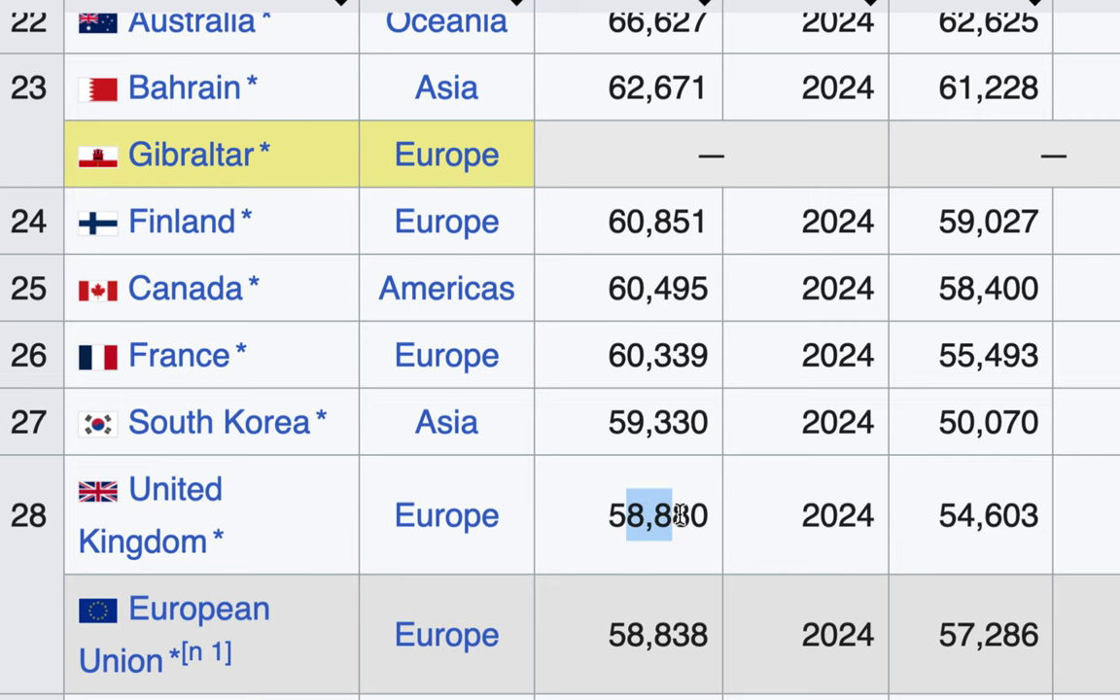
pyautogui.scroll(-6, 680, 515)
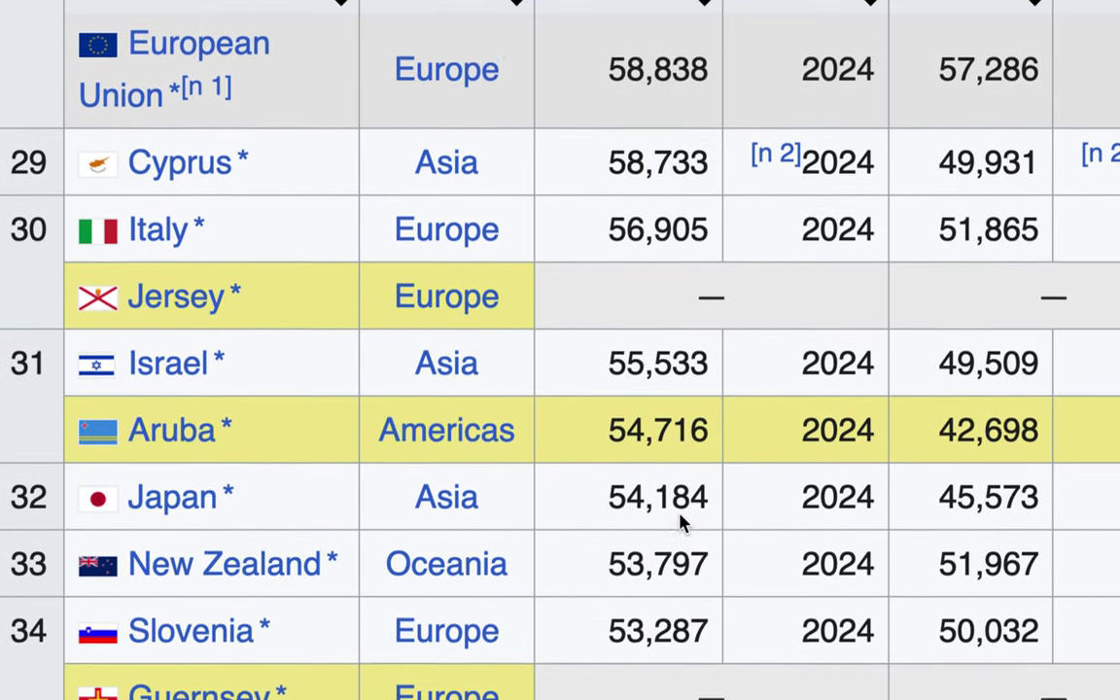
pyautogui.scroll(-1, 680, 523)
pyautogui.moveTo(605, 489); pyautogui.dragTo(705, 482)
pyautogui.scroll(8, 707, 477)
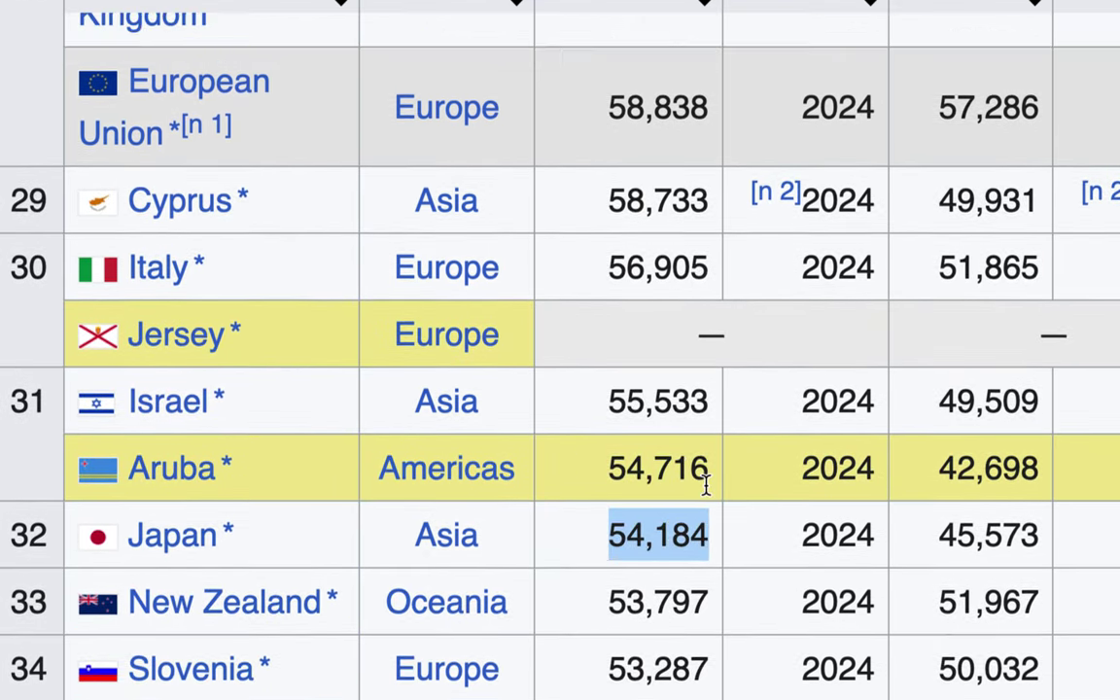
# Find Germany in the GDP (PPP) per capita table and highlight its IMF projection and year.
pyautogui.scroll(6, 706, 494)
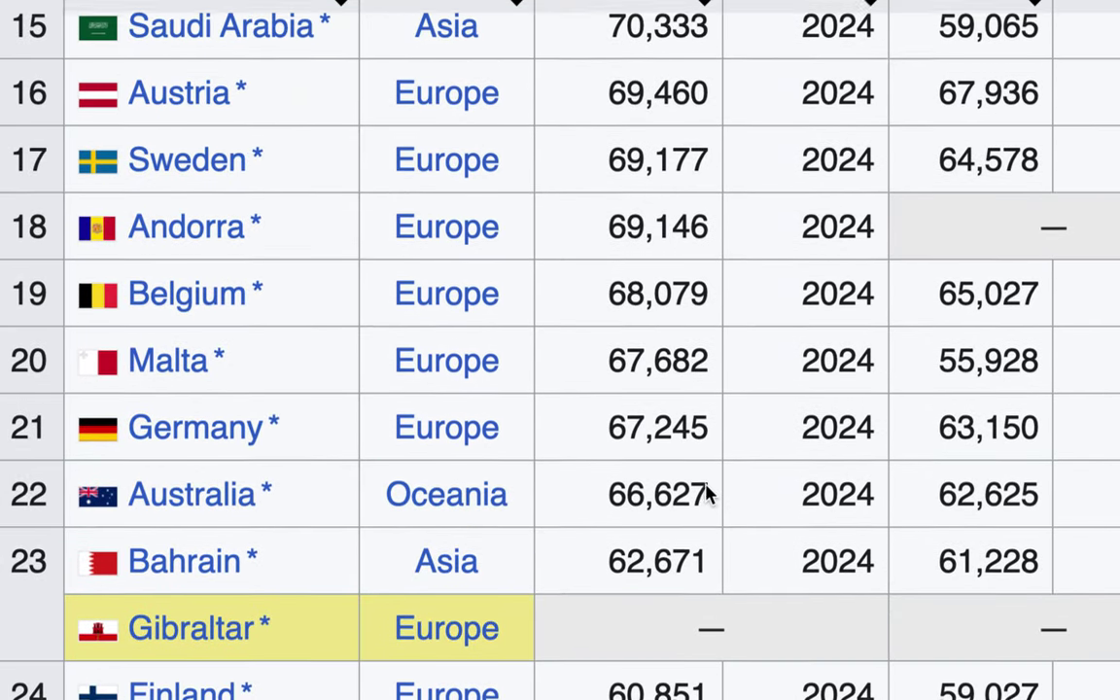
pyautogui.scroll(1, 707, 494)
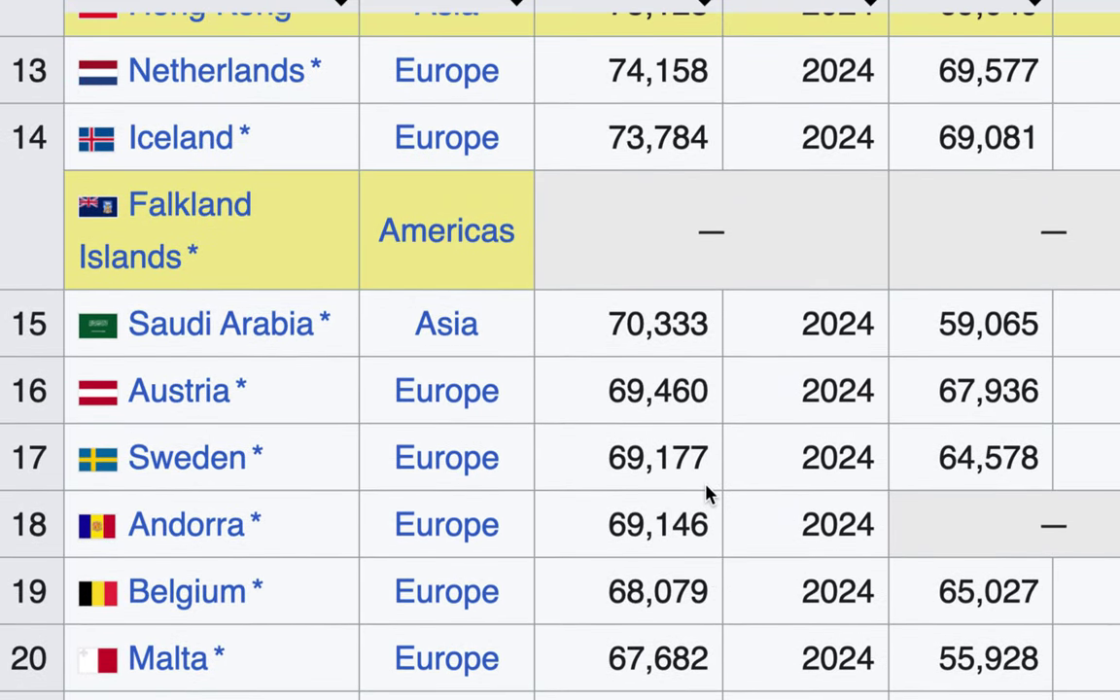
pyautogui.scroll(-4, 707, 494)
pyautogui.moveTo(608, 350); pyautogui.dragTo(708, 355)
pyautogui.scroll(-2, 708, 355)
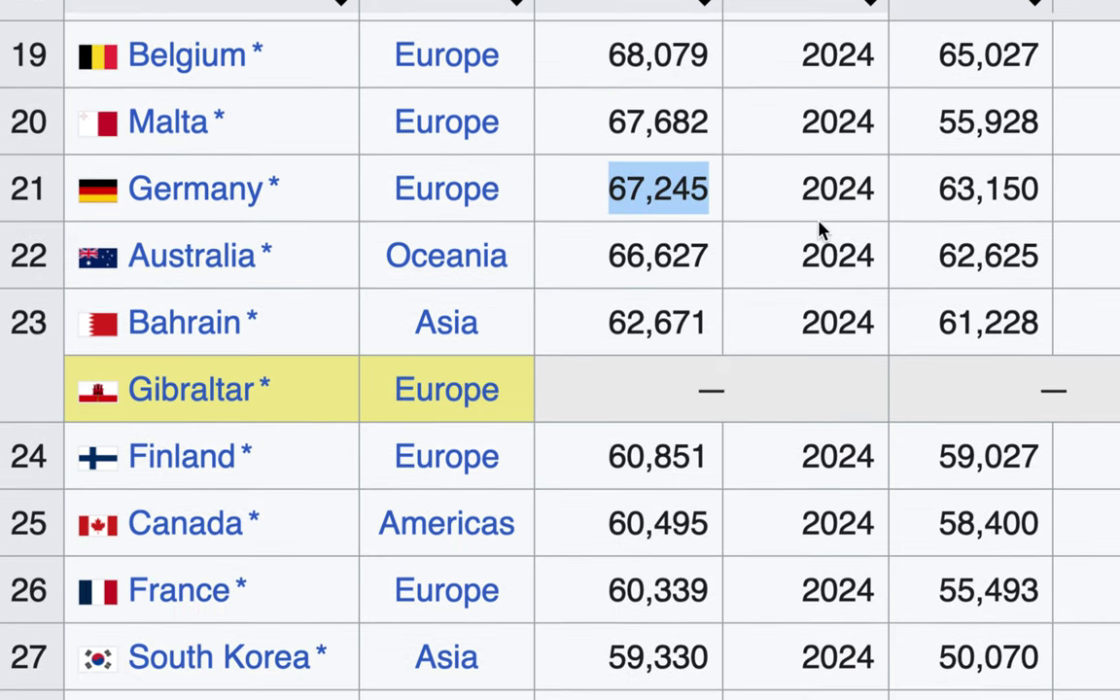
pyautogui.moveTo(815, 188); pyautogui.dragTo(848, 195)
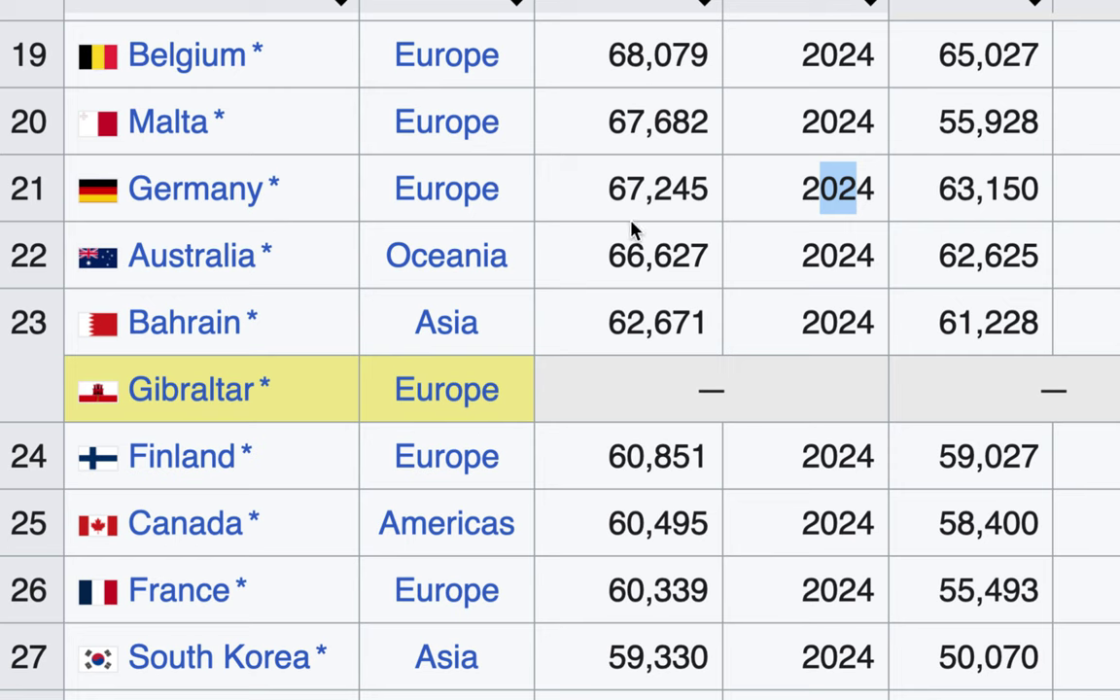
# Compare the IMF per capita projections of France and Germany with South Korea's, highlighting the French and German figures.
pyautogui.scroll(-1, 644, 282)
pyautogui.scroll(-1, 644, 284)
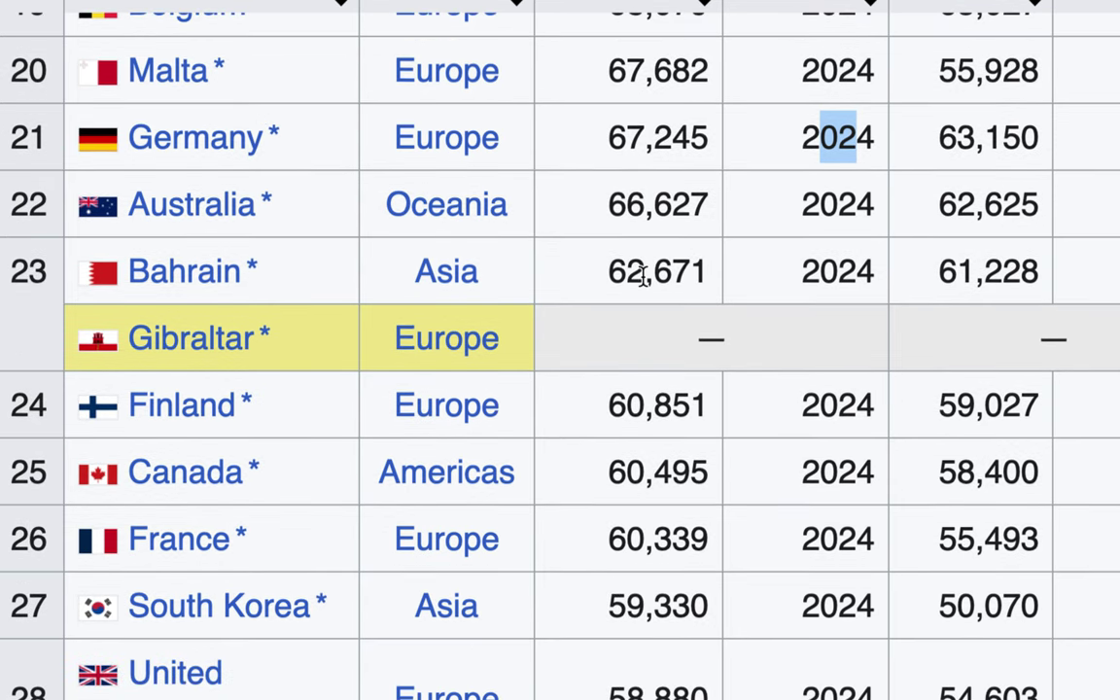
pyautogui.scroll(-1, 642, 278)
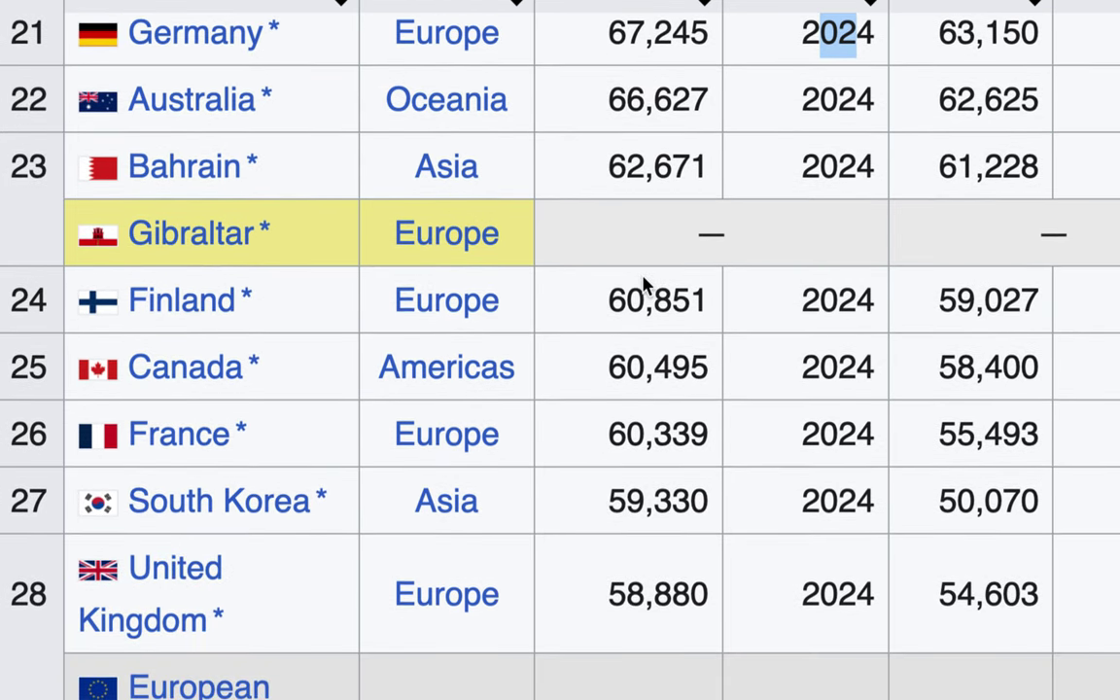
pyautogui.click(606, 441)
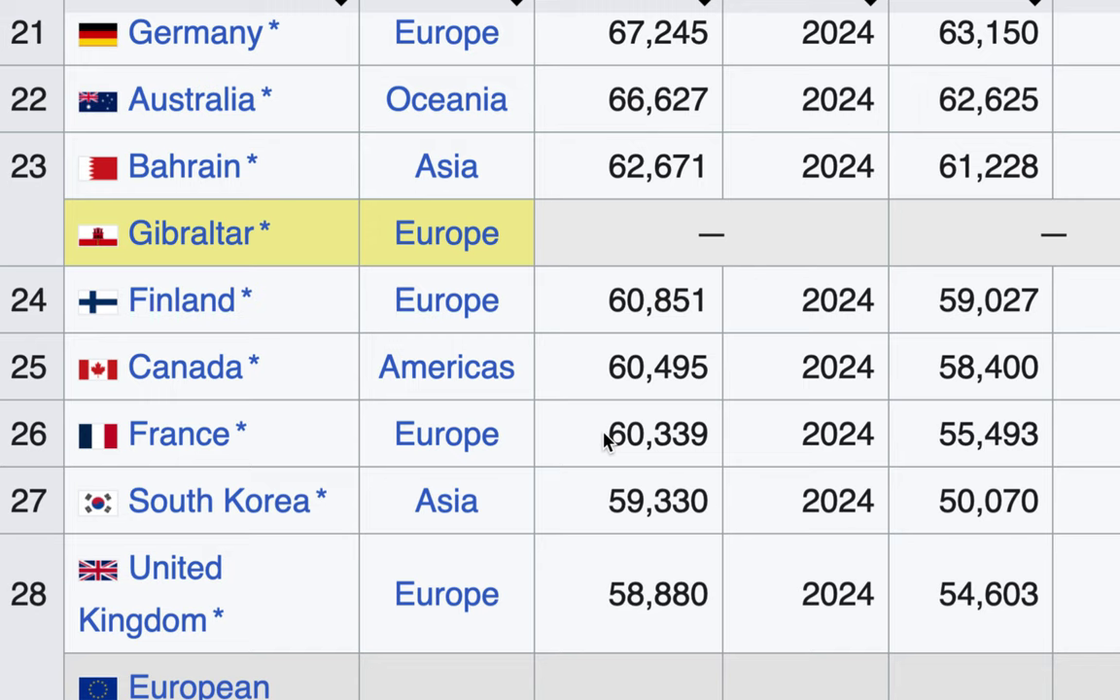
pyautogui.moveTo(612, 435); pyautogui.dragTo(693, 434)
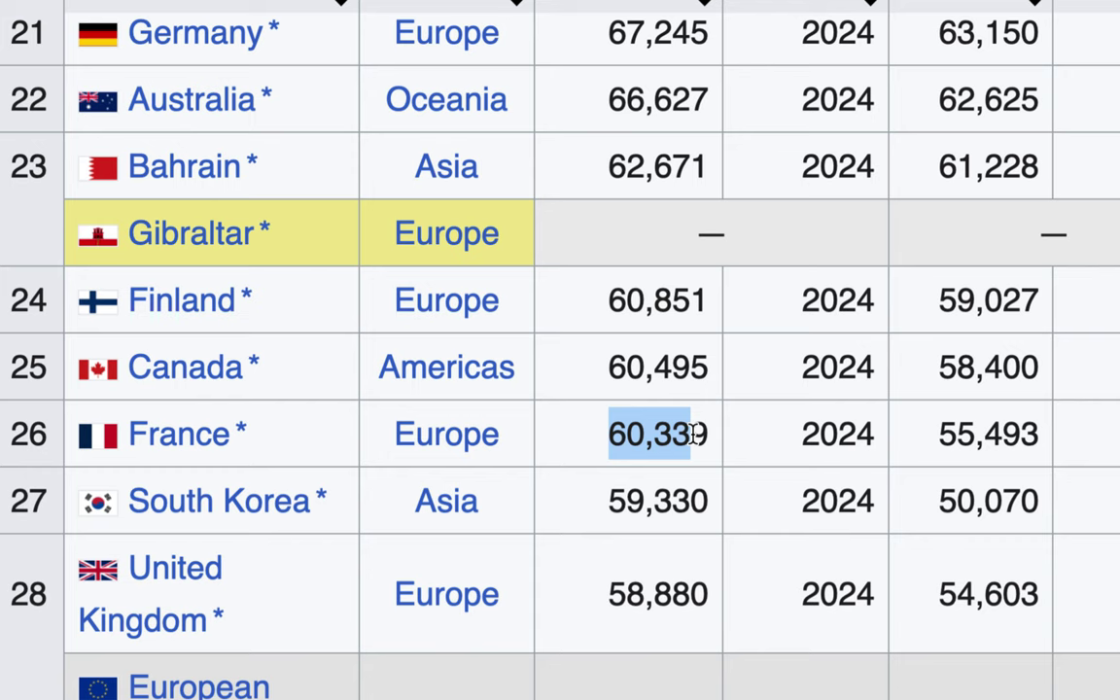
pyautogui.scroll(1, 693, 437)
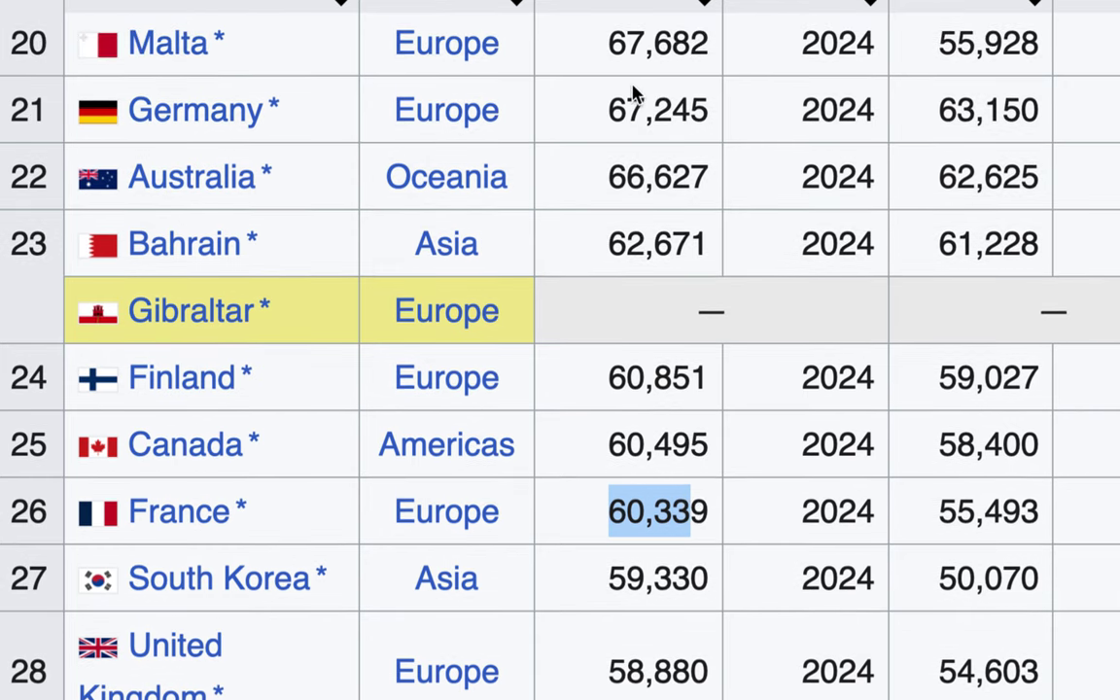
pyautogui.moveTo(613, 110); pyautogui.dragTo(681, 112)
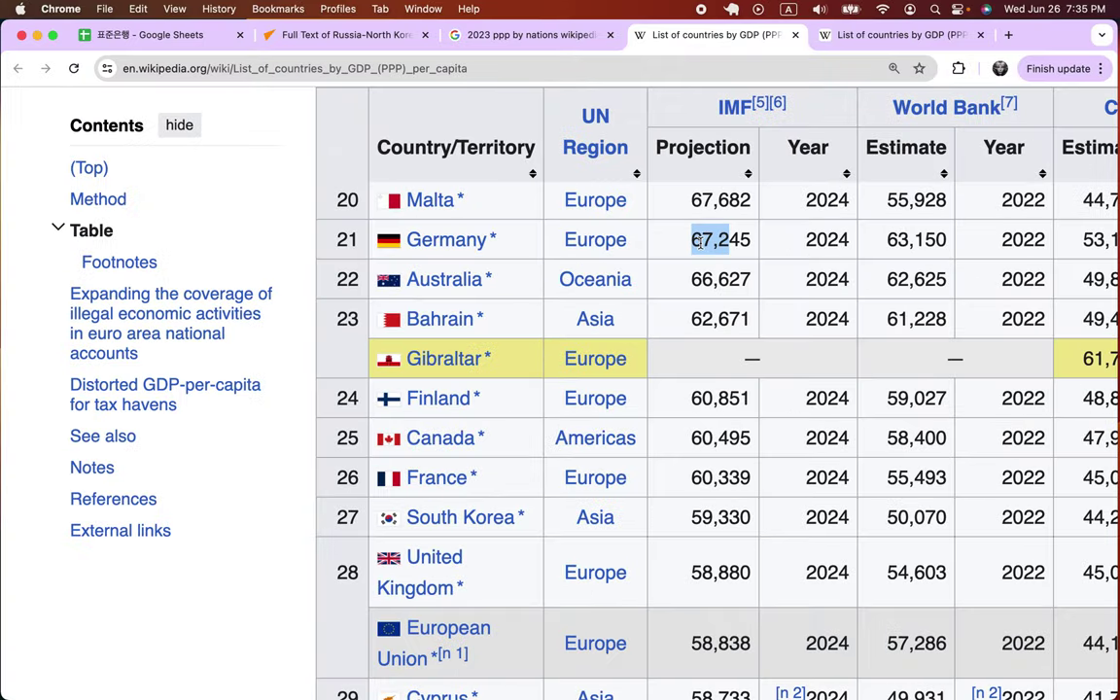
# Switch back to the Google Sheets notes, highlight "독, 영, 프, 일본" in the row 6 note, and finish editing that cell.
pyautogui.click(144, 39)
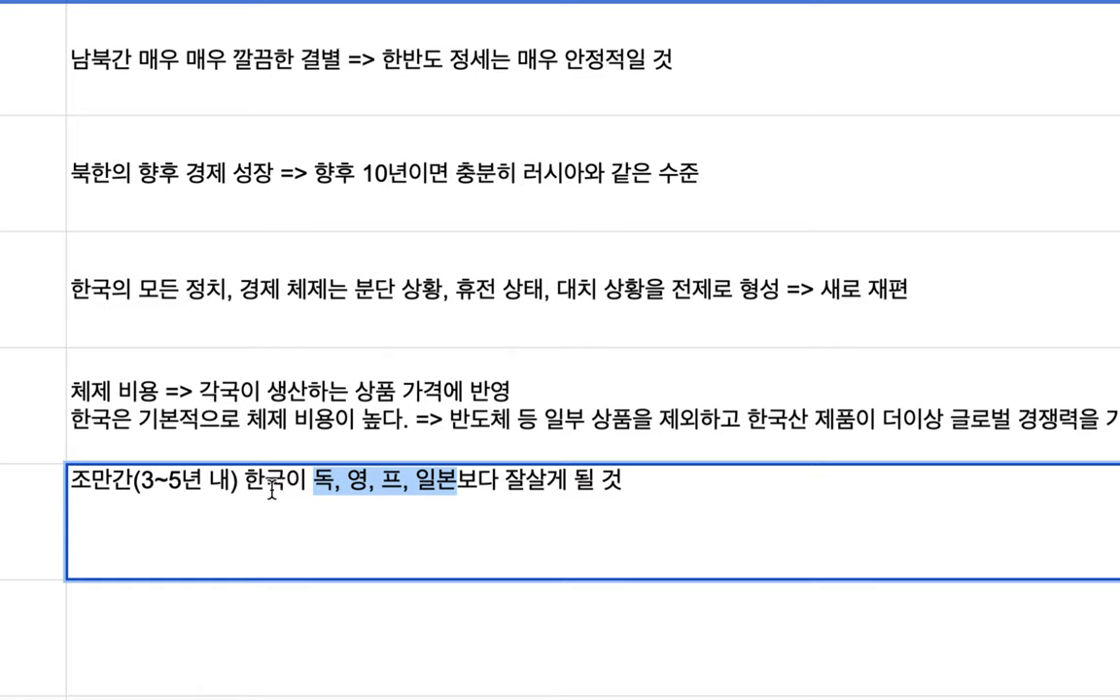
pyautogui.moveTo(205, 468); pyautogui.dragTo(230, 472)
pyautogui.moveTo(313, 481); pyautogui.dragTo(458, 481)
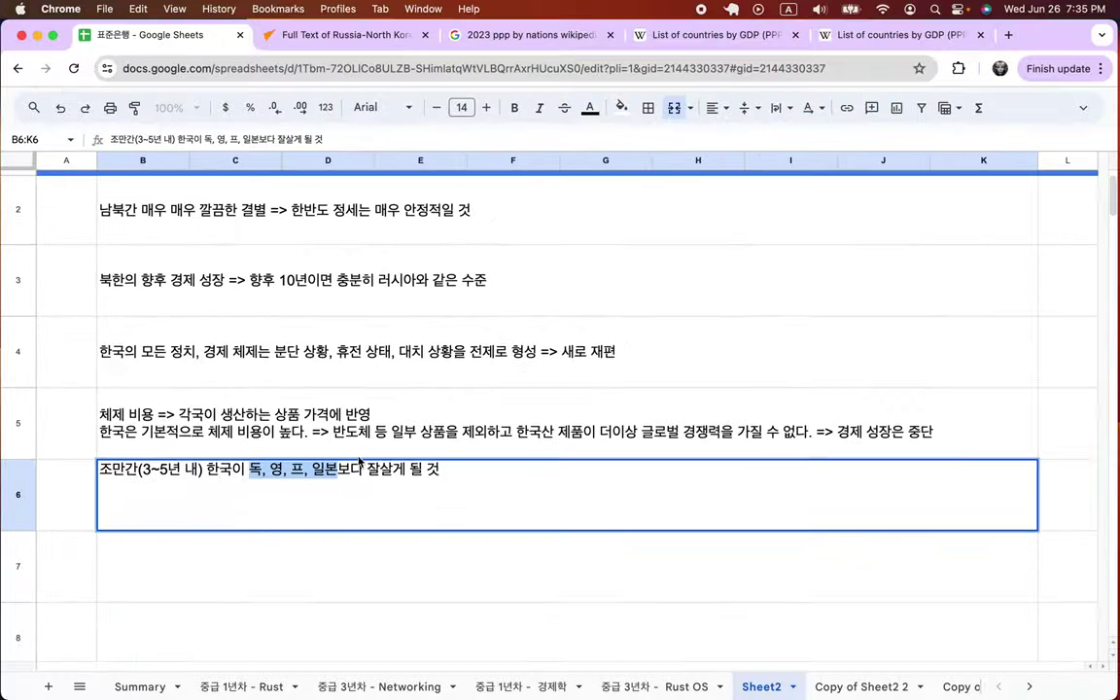
pyautogui.click(418, 402)
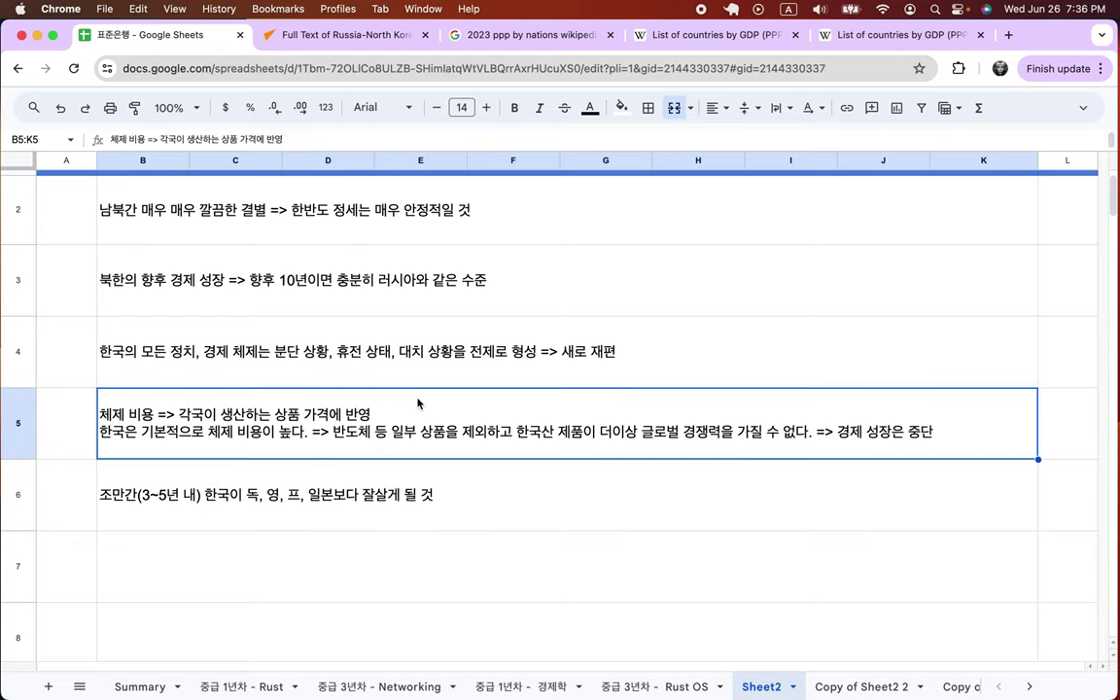